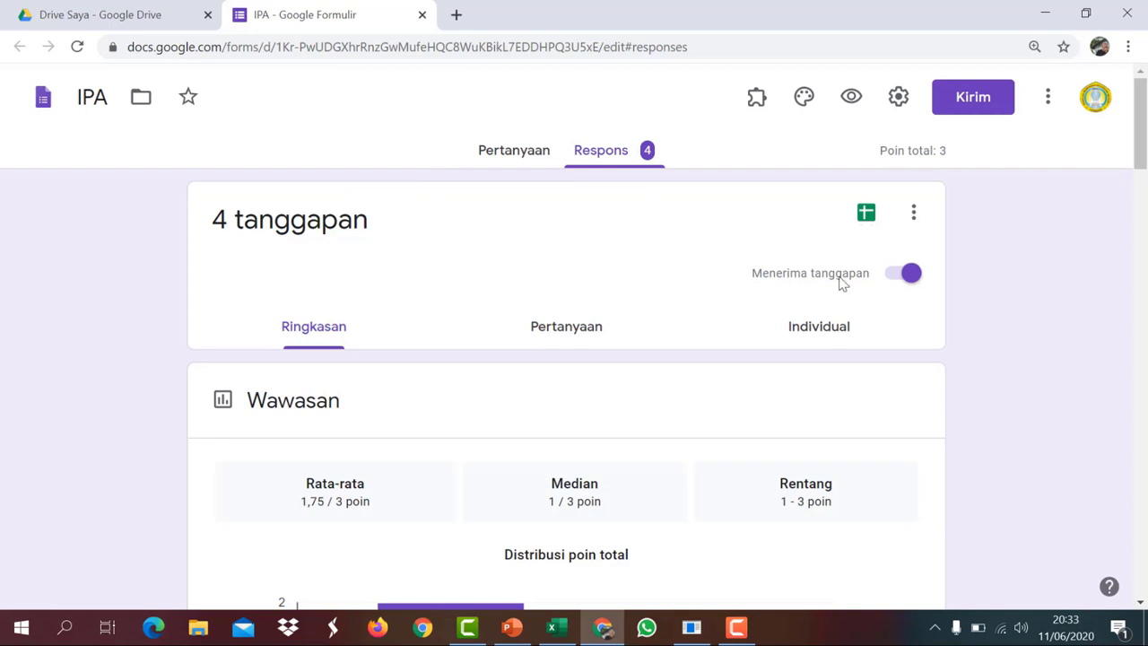
Link the IPA form's responses to a new spreadsheet named "IPA (Respons)"
{"action": "left_click", "coordinate": [867, 220]}
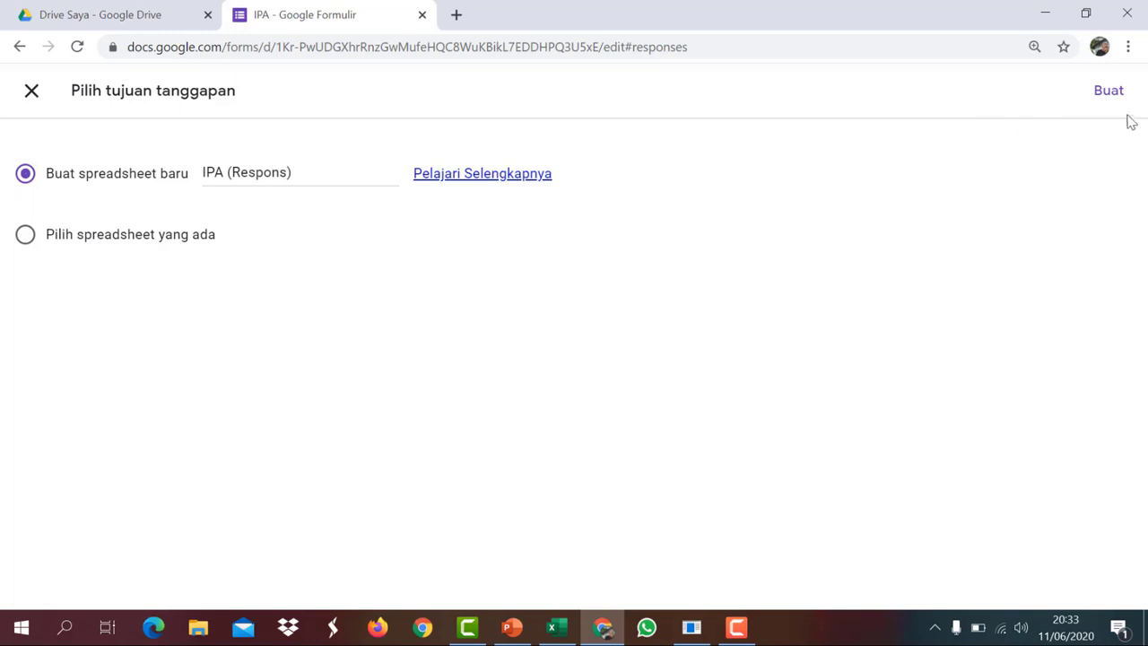
{"action": "left_click", "coordinate": [1109, 91]}
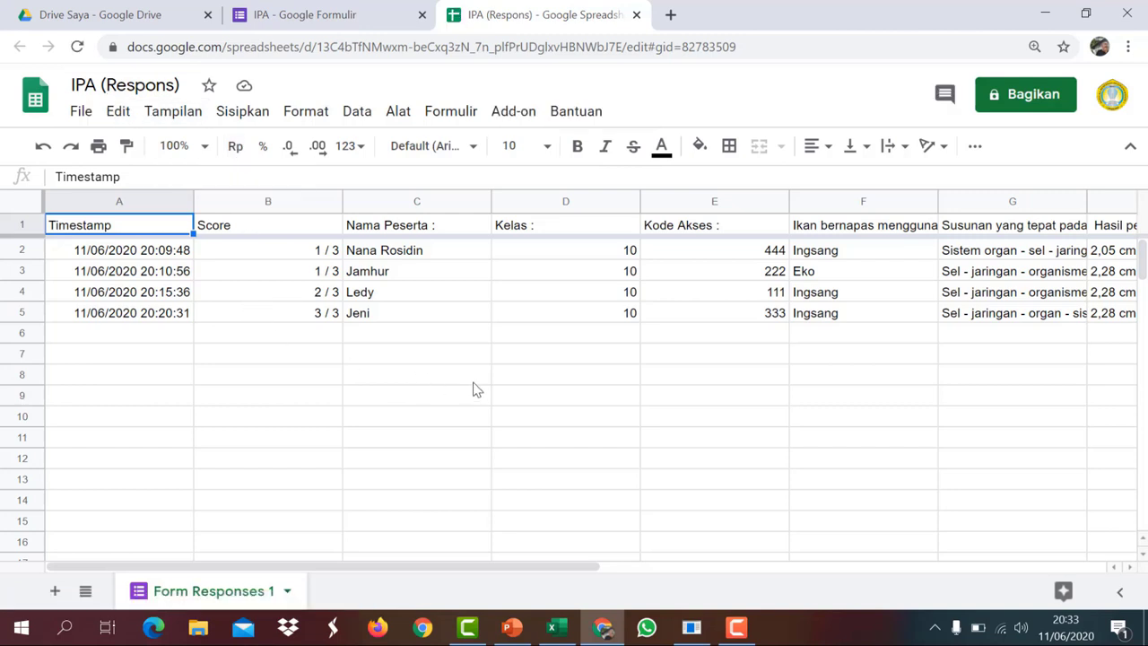
Examine the Timestamp and Score columns of the form response sheet row by row
{"action": "left_click", "coordinate": [231, 248]}
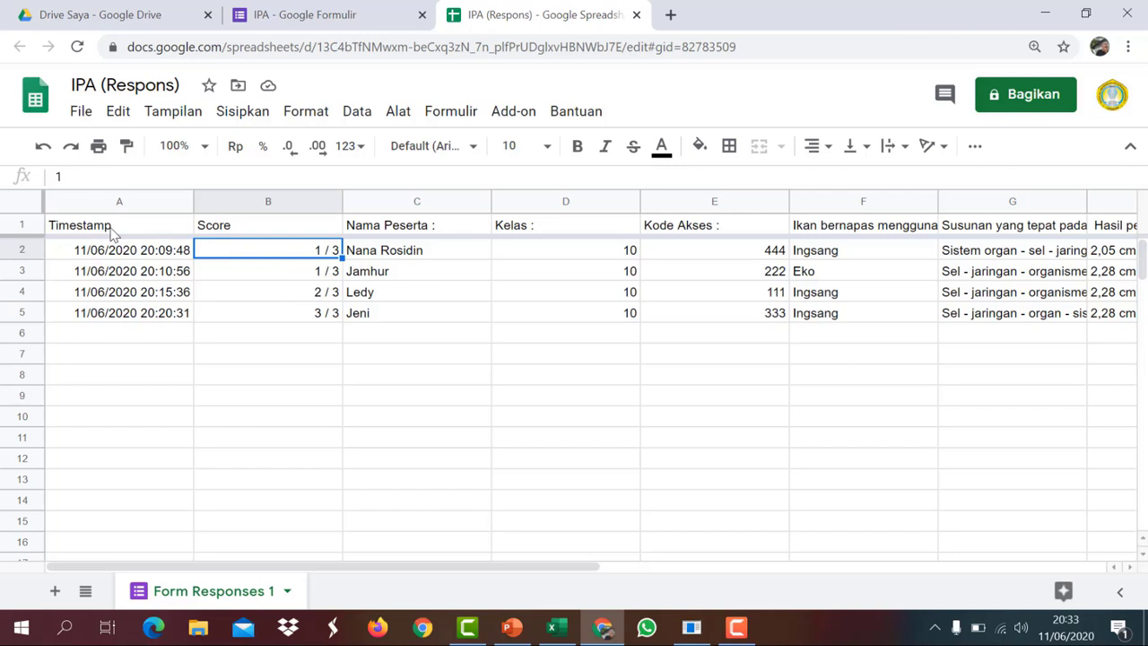
{"action": "left_click", "coordinate": [112, 233]}
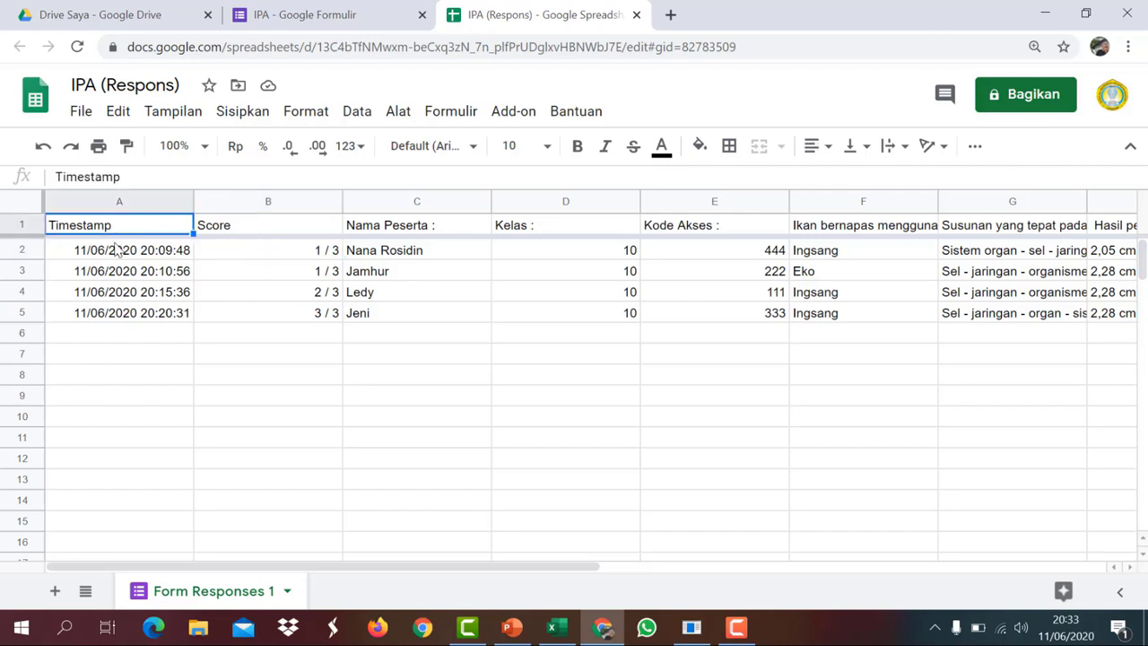
{"action": "left_click", "coordinate": [118, 255]}
{"action": "left_click", "coordinate": [121, 273]}
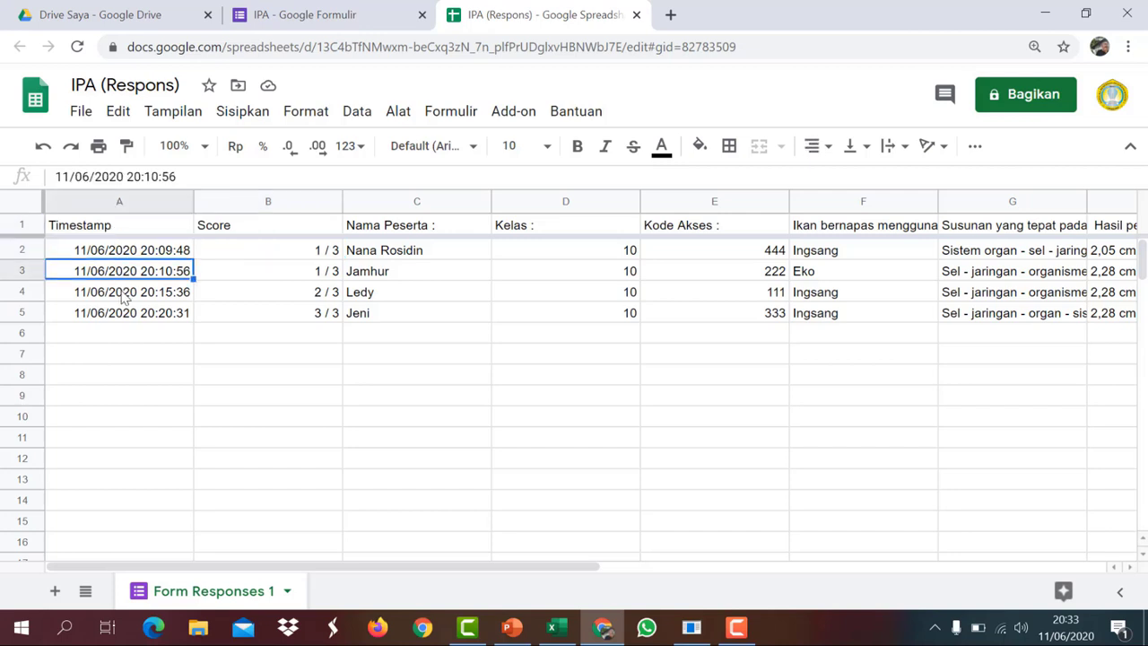
{"action": "left_click", "coordinate": [124, 296]}
{"action": "left_click", "coordinate": [128, 320]}
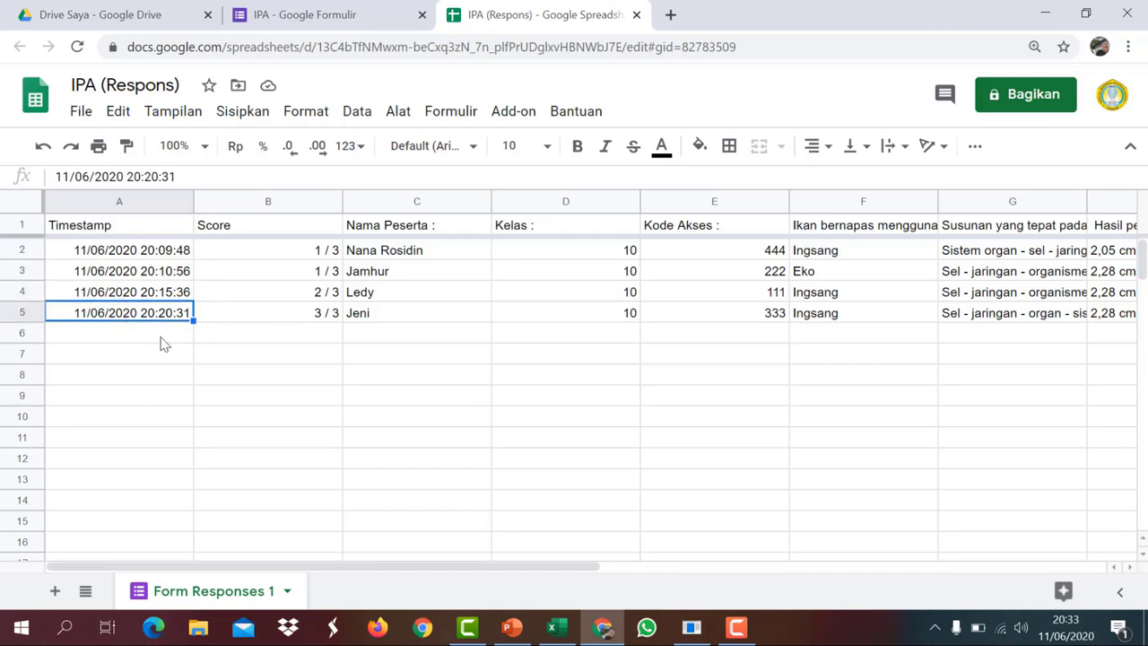
{"action": "left_click", "coordinate": [242, 232]}
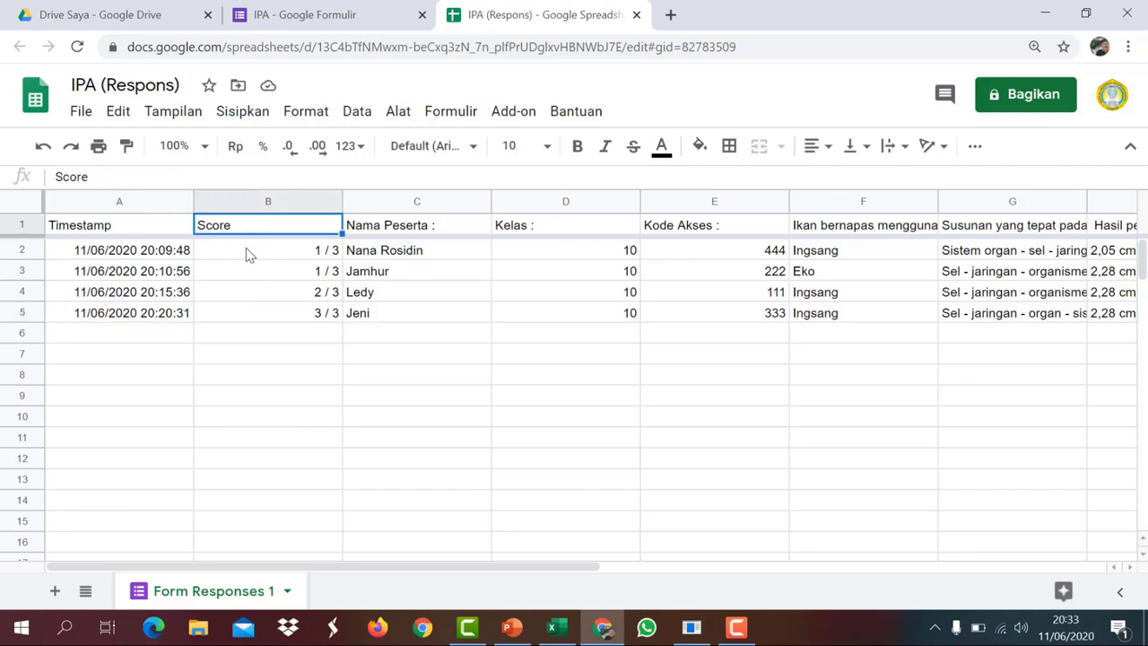
{"action": "left_click", "coordinate": [248, 255]}
{"action": "left_click", "coordinate": [261, 276]}
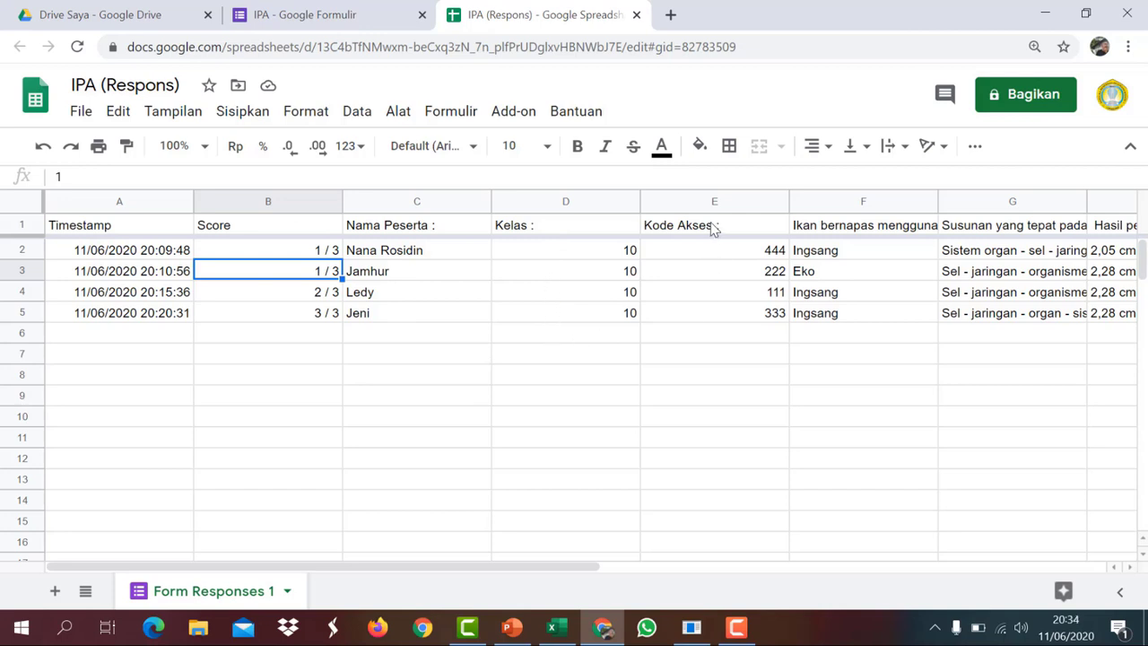
Review the Kode Akses entries against the participants and inspect the answer columns through column H
{"action": "left_click", "coordinate": [715, 252]}
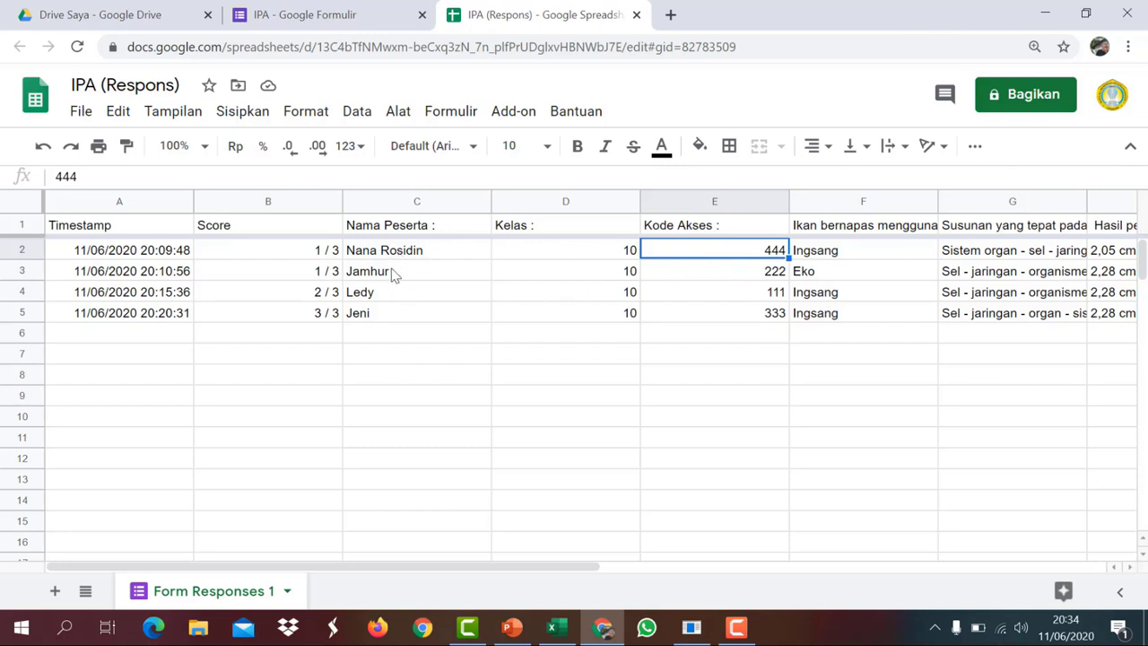
{"action": "left_click", "coordinate": [740, 275]}
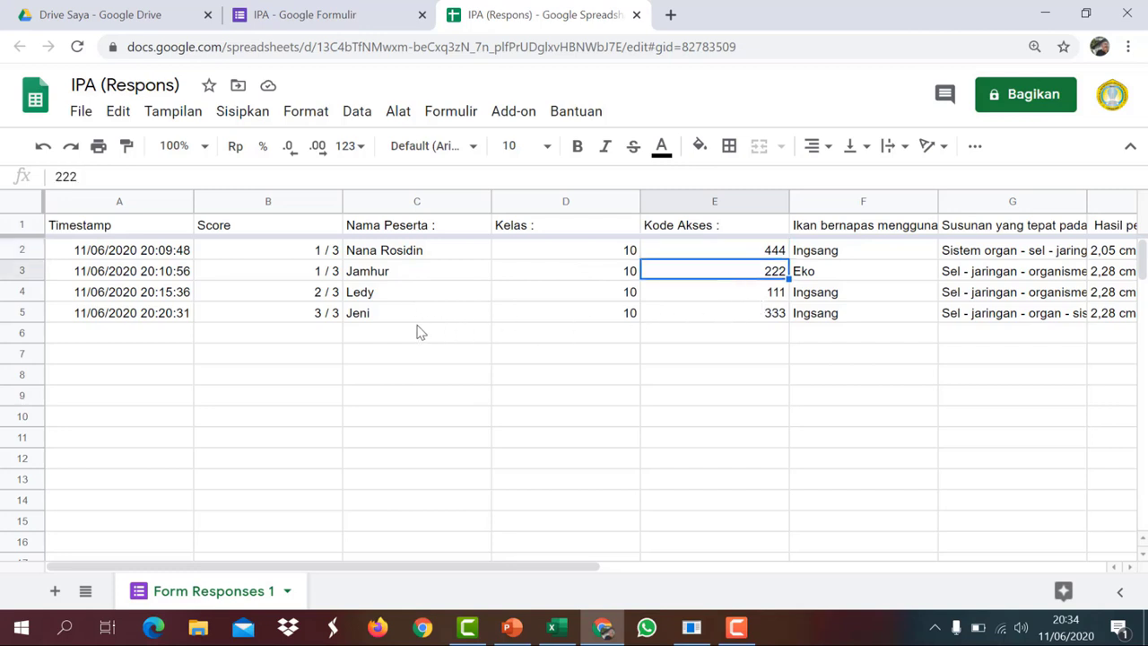
{"action": "left_click", "coordinate": [734, 315]}
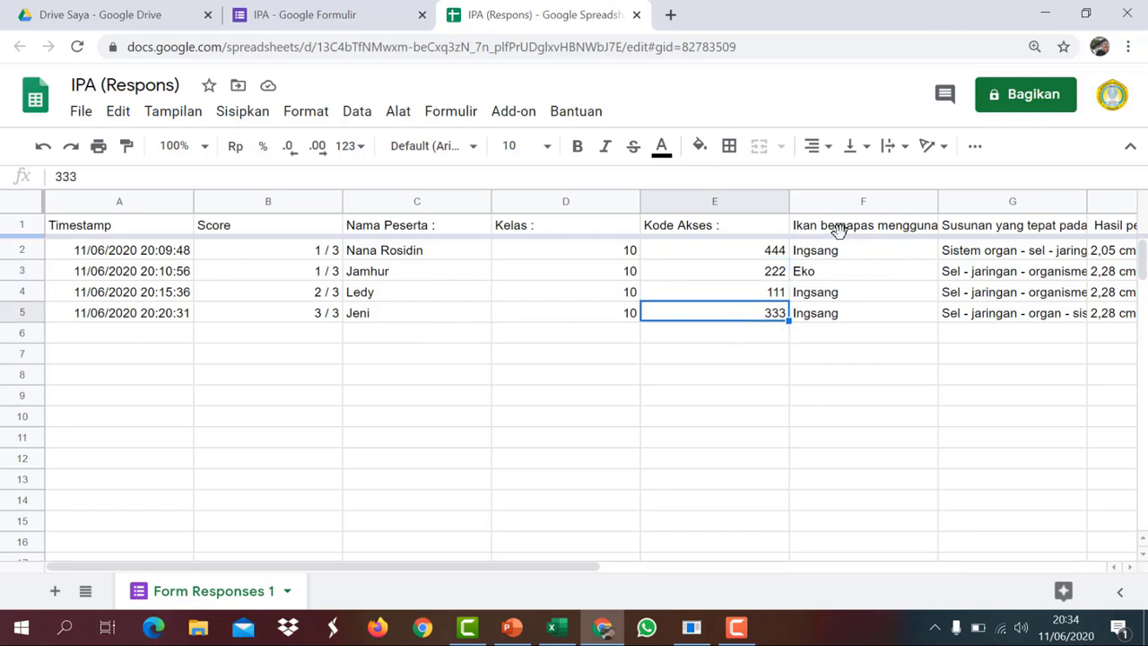
{"action": "left_click_drag", "start_coordinate": [505, 572], "coordinate": [709, 574]}
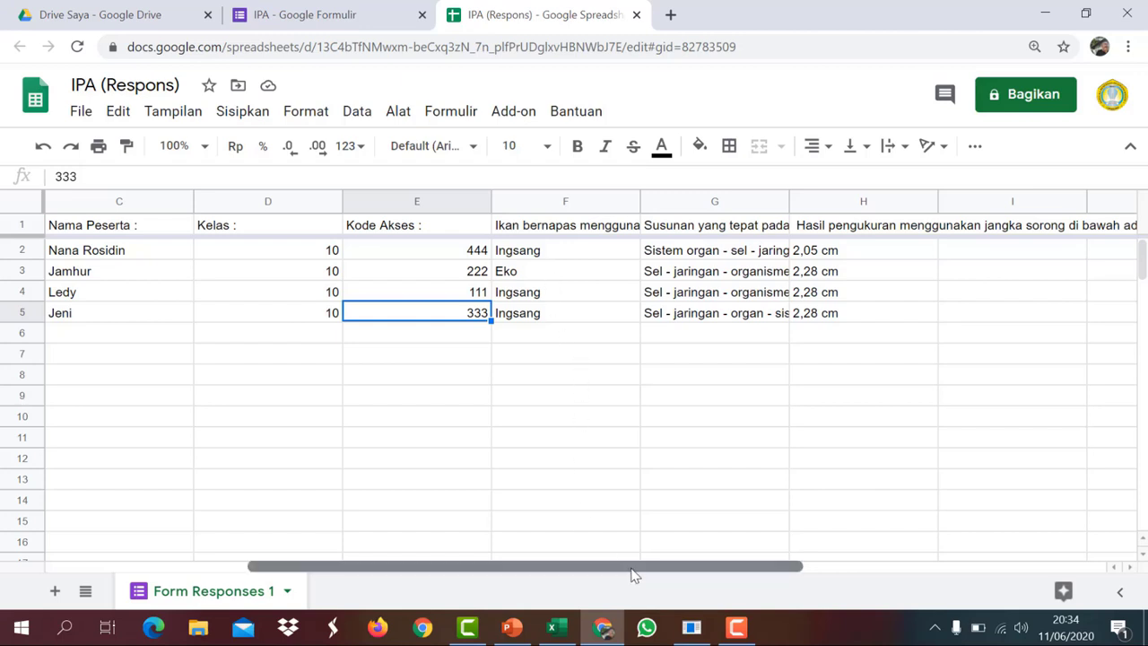
{"action": "left_click_drag", "start_coordinate": [633, 574], "coordinate": [266, 531]}
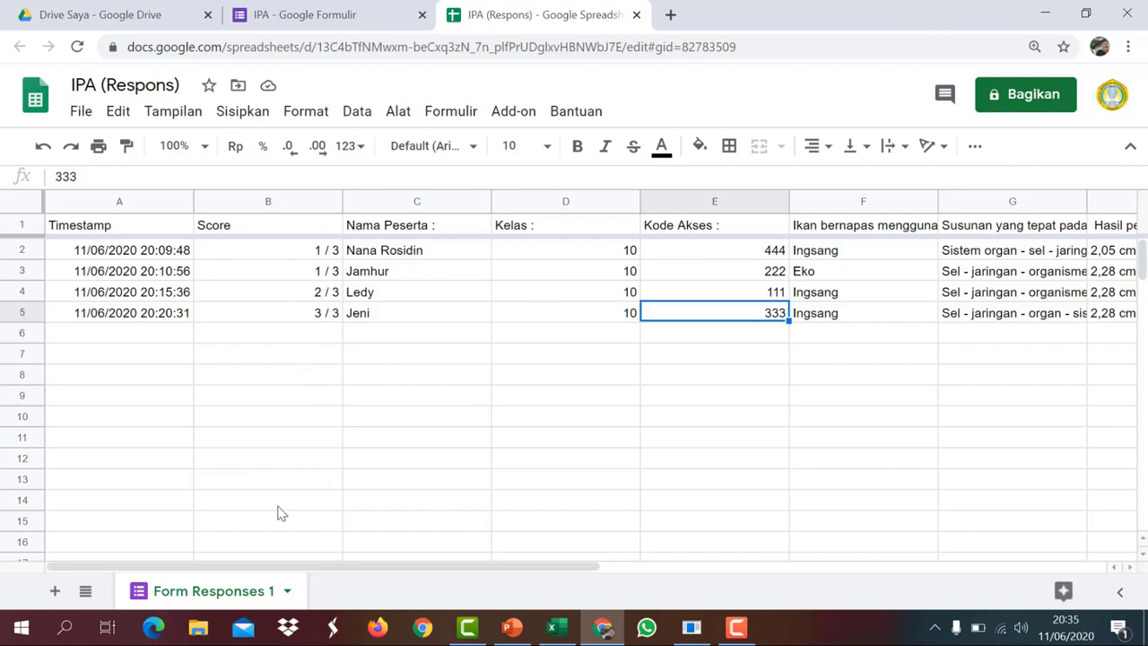
Add a new sheet and paste into it, from A1, the participant table A4:C8 copied from the Excel workbook Book1
{"action": "left_click", "coordinate": [54, 592]}
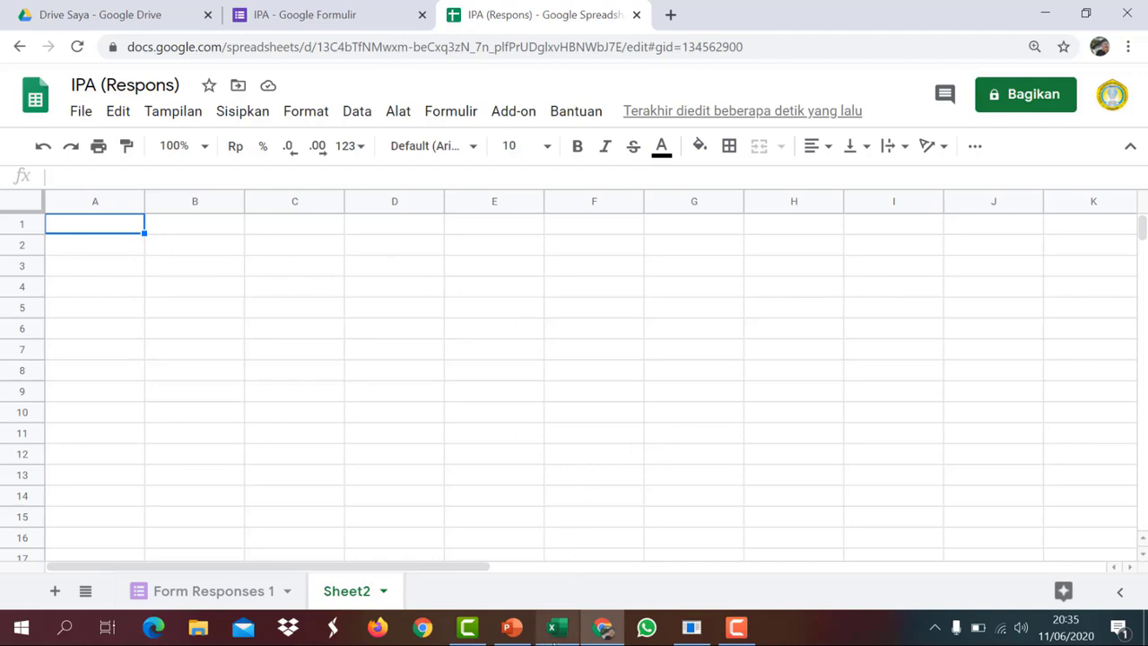
{"action": "left_click", "coordinate": [558, 634]}
{"action": "left_click", "coordinate": [480, 429]}
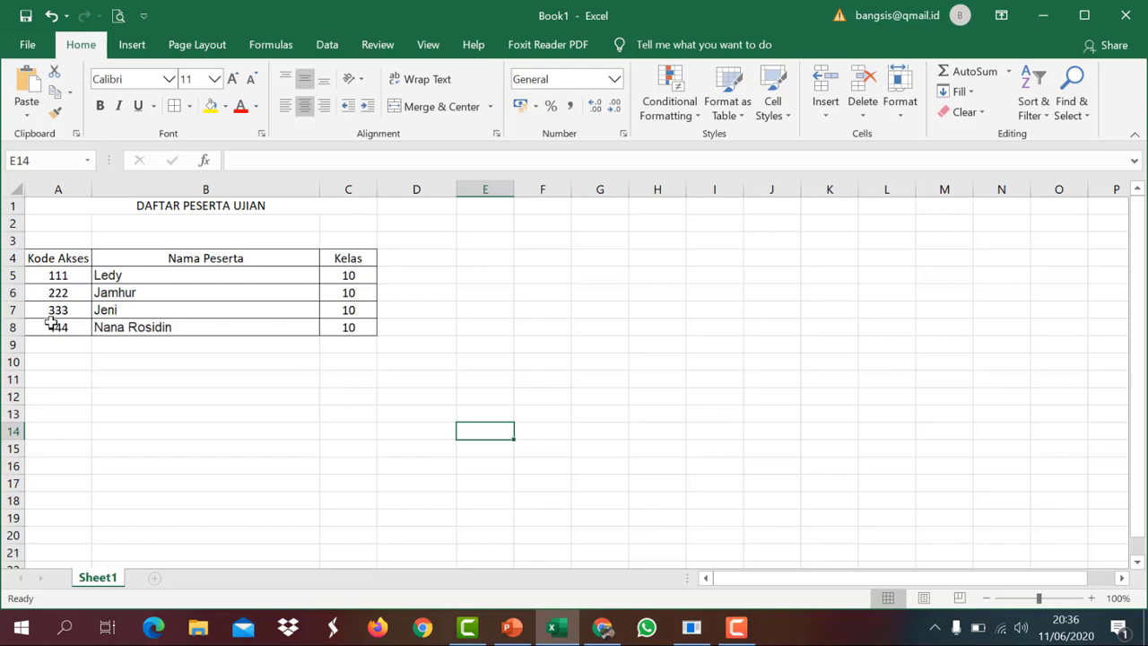
{"action": "left_click", "coordinate": [68, 262]}
{"action": "left_click_drag", "start_coordinate": [69, 262], "coordinate": [324, 328]}
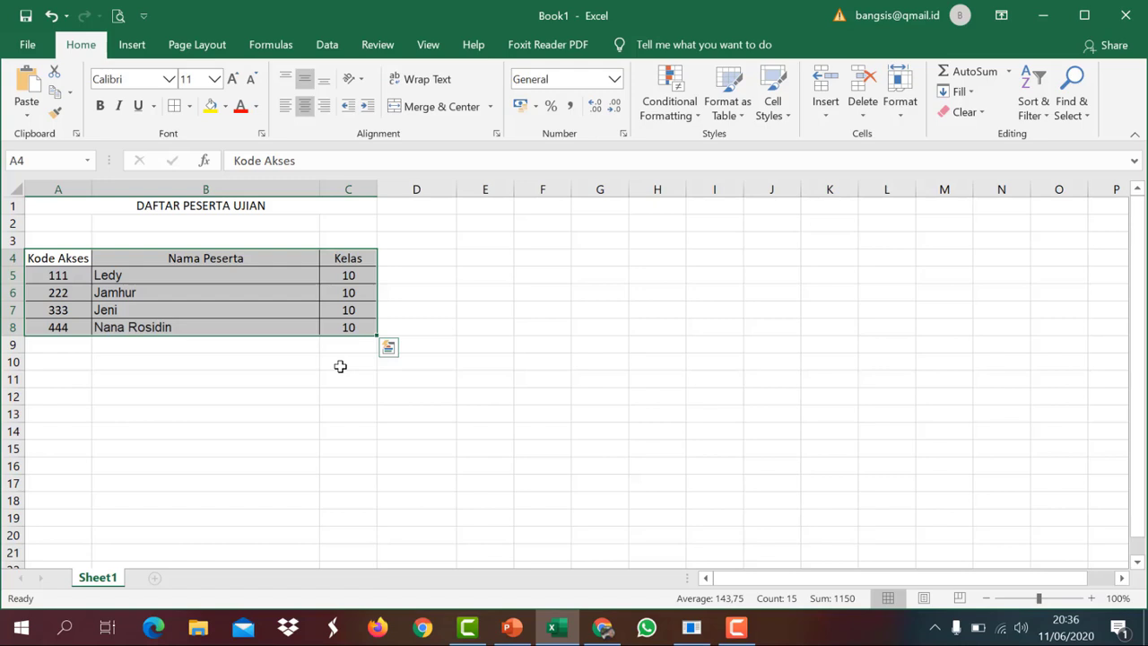
{"action": "key", "text": "ctrl+c"}
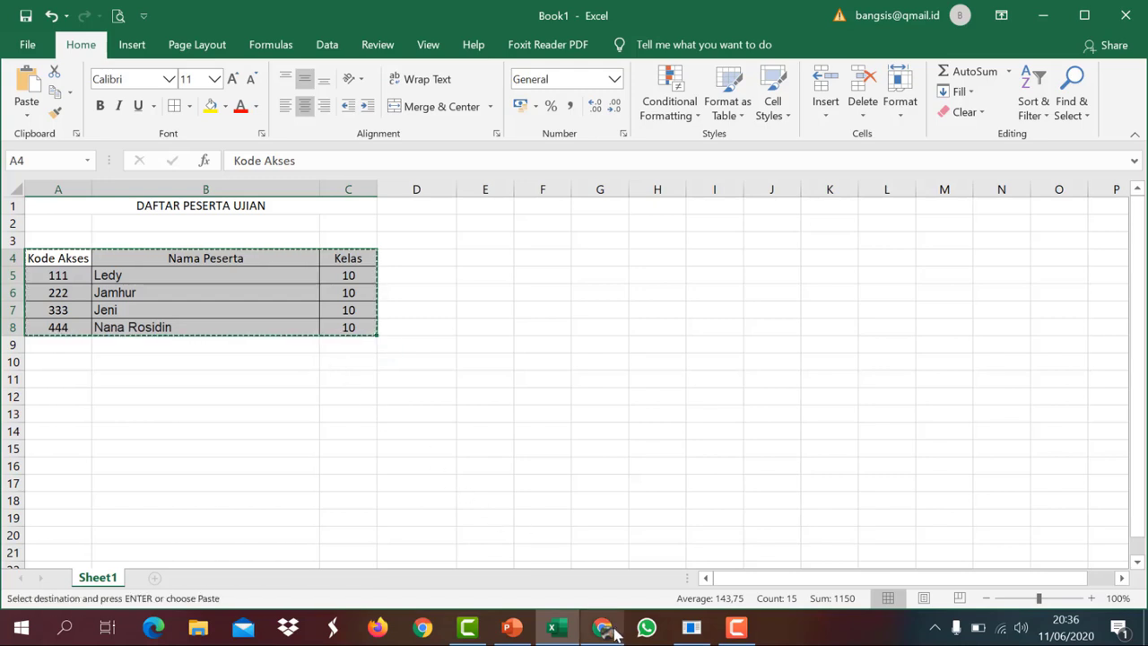
{"action": "left_click", "coordinate": [615, 632]}
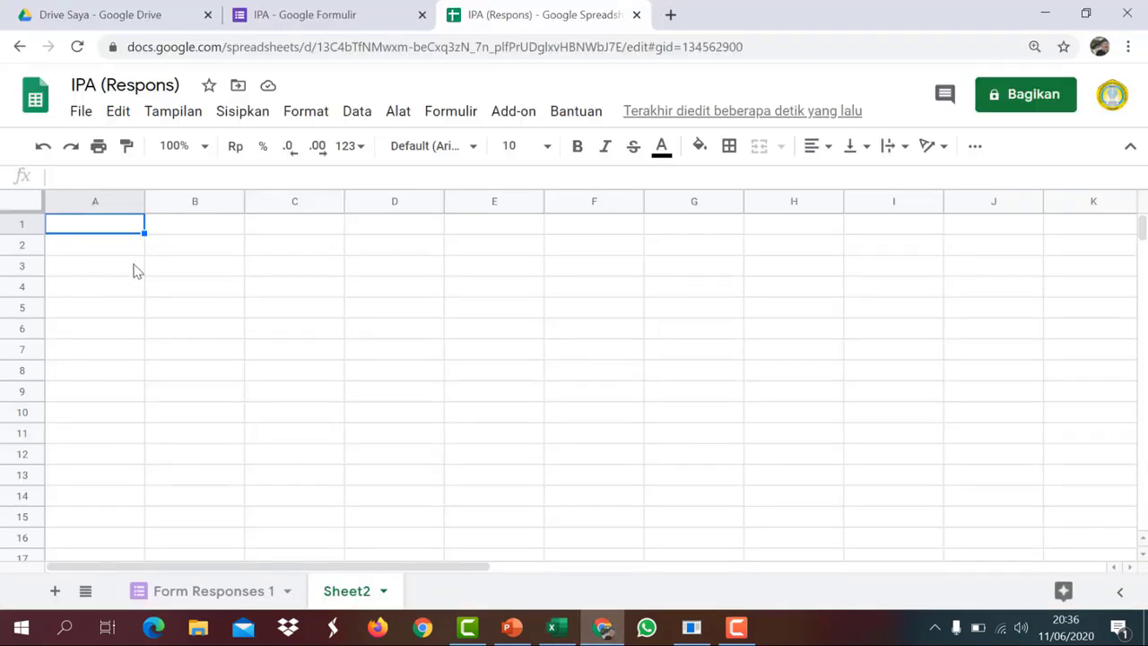
{"action": "key", "text": "ctrl+v"}
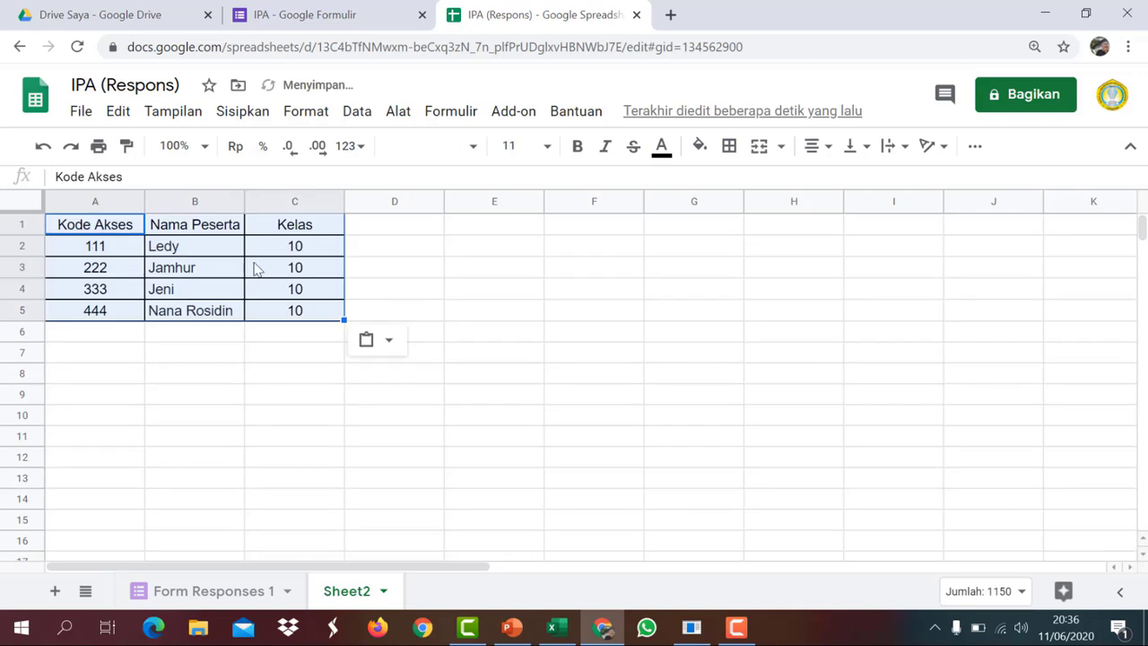
Add the column headers "Jumlah Benar" in D1 and "Nilai" in E1 beside the participant table
{"action": "left_click", "coordinate": [384, 222]}
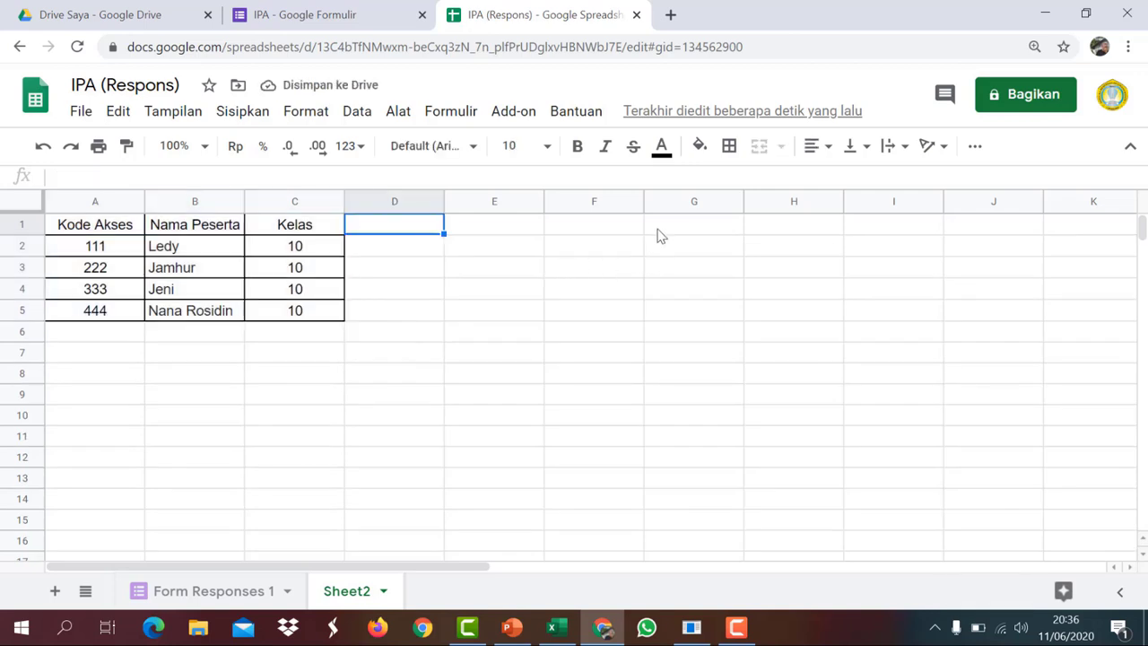
{"action": "type", "text": "jU"}
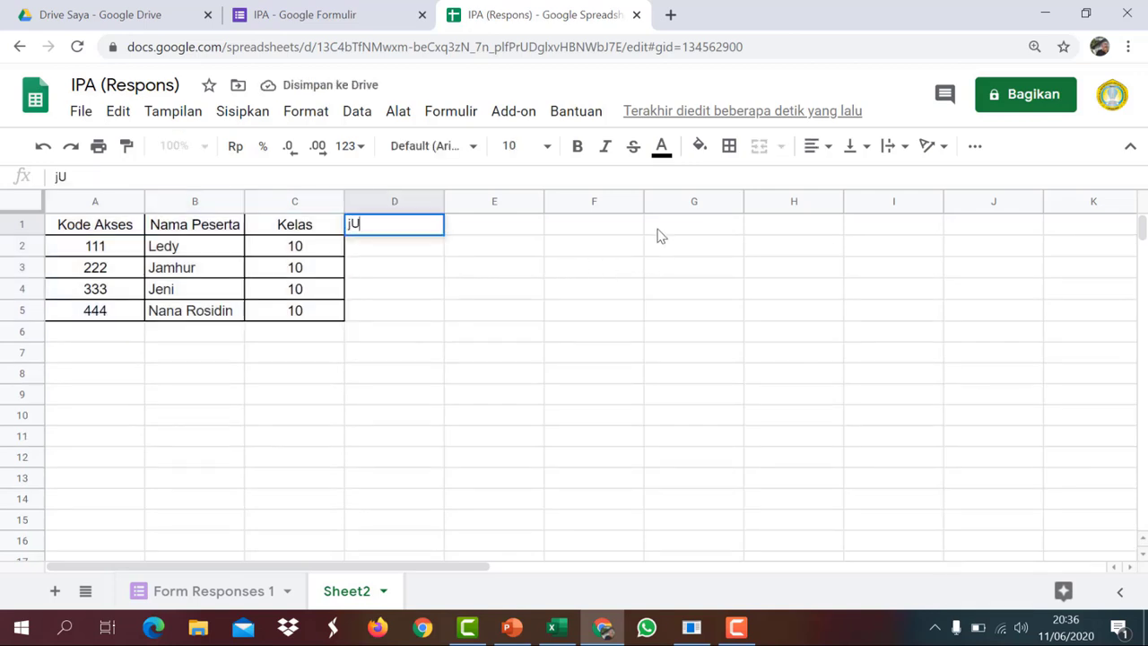
{"action": "type", "text": "Jumlah "}
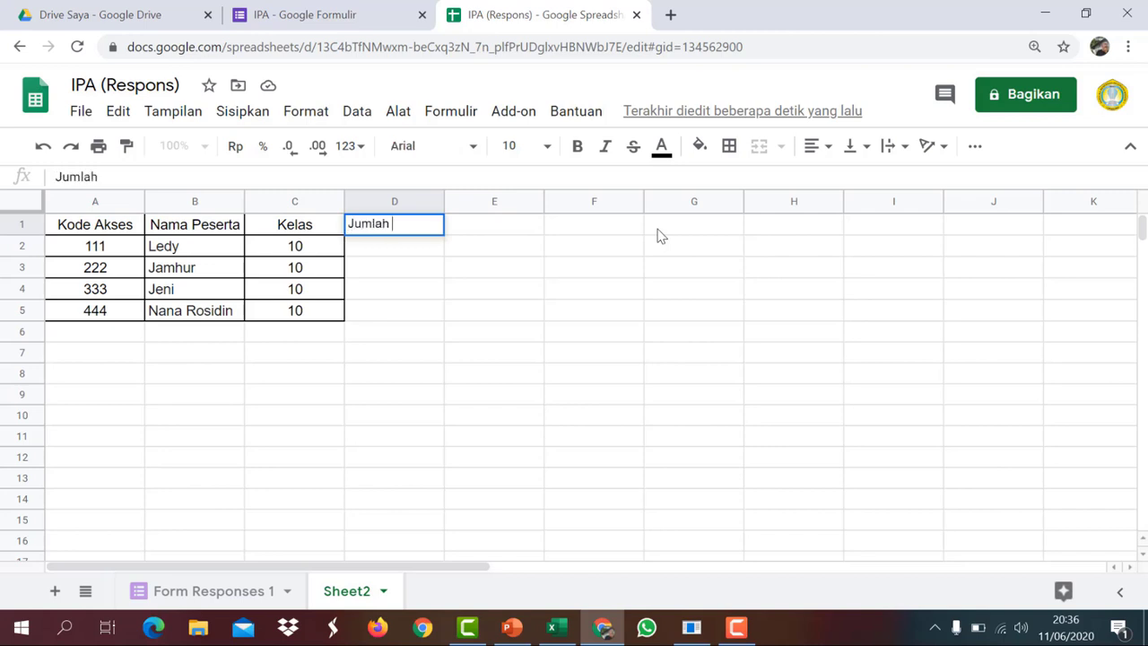
{"action": "type", "text": "Benar"}
{"action": "key", "text": "Tab"}
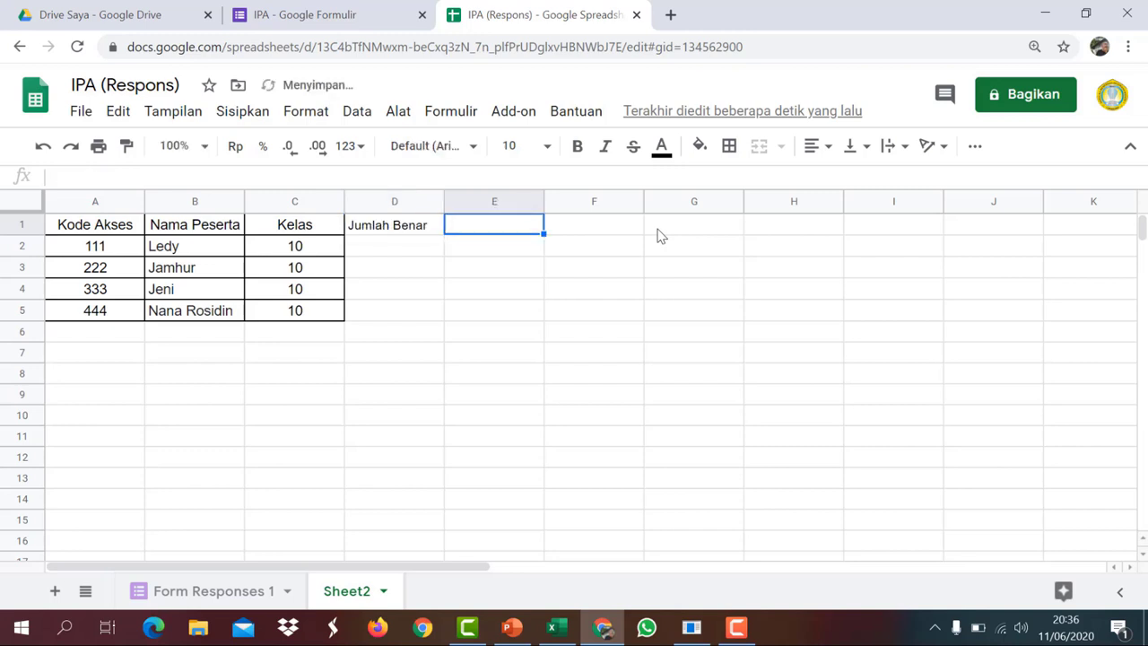
{"action": "type", "text": "Nilai"}
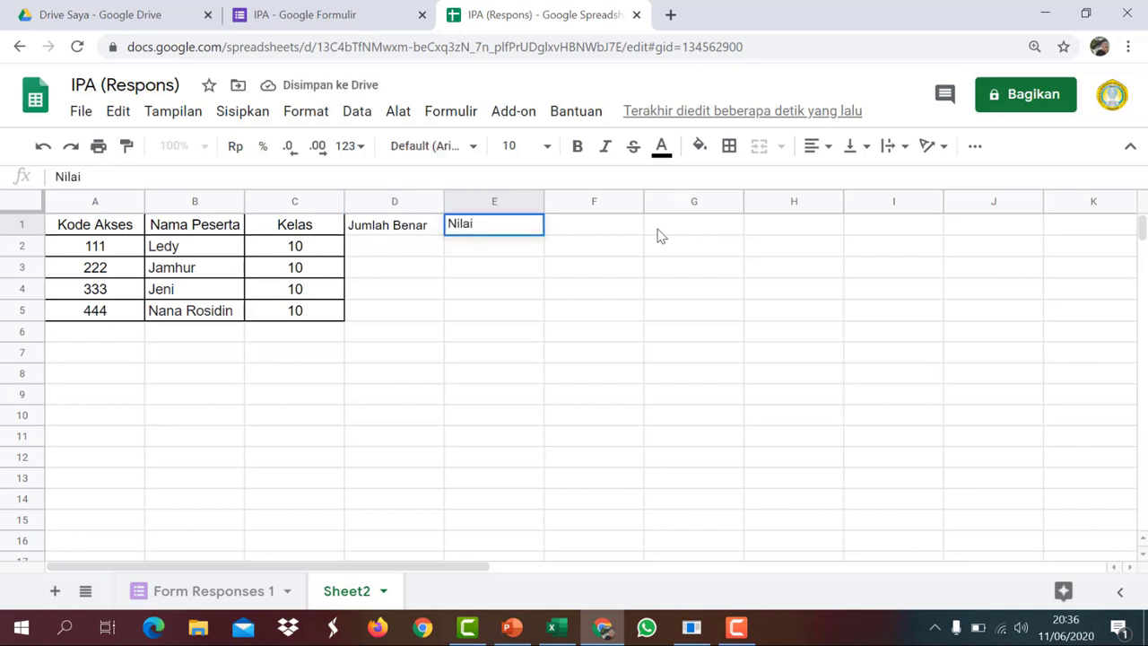
{"action": "left_click", "coordinate": [411, 228]}
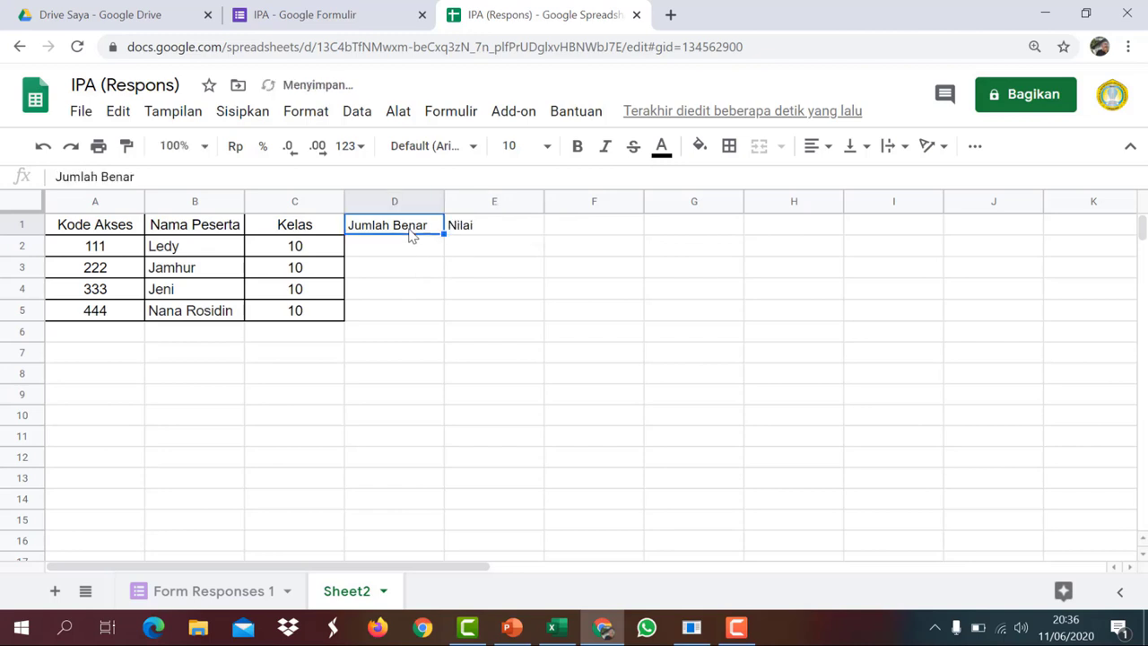
Compare the Score column on Form Responses 1 with the Jumlah Benar cells D2:D5 on Sheet2 that need those scores
{"action": "left_click", "coordinate": [240, 591]}
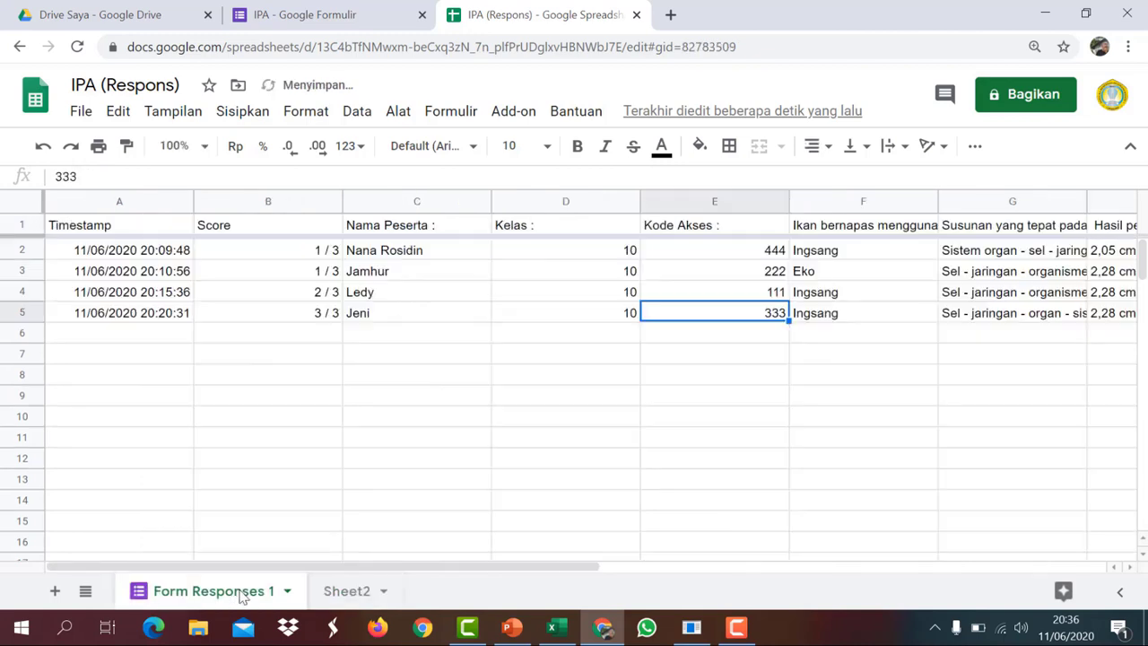
{"action": "left_click", "coordinate": [260, 253]}
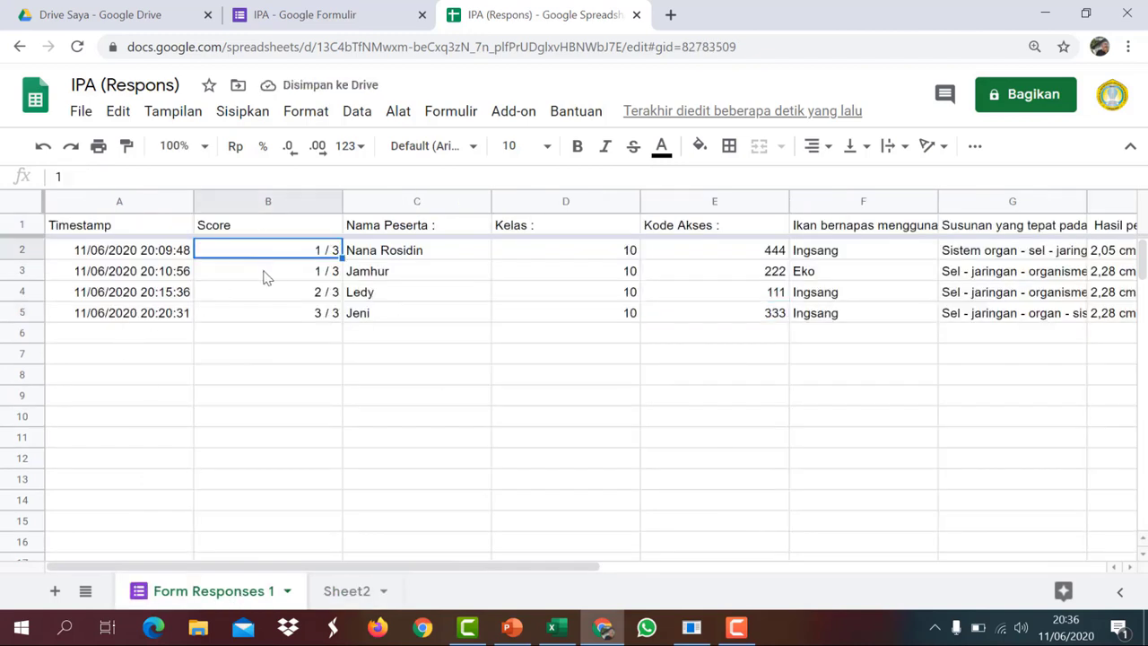
{"action": "left_click", "coordinate": [265, 273]}
{"action": "left_click", "coordinate": [266, 296]}
{"action": "left_click", "coordinate": [270, 316]}
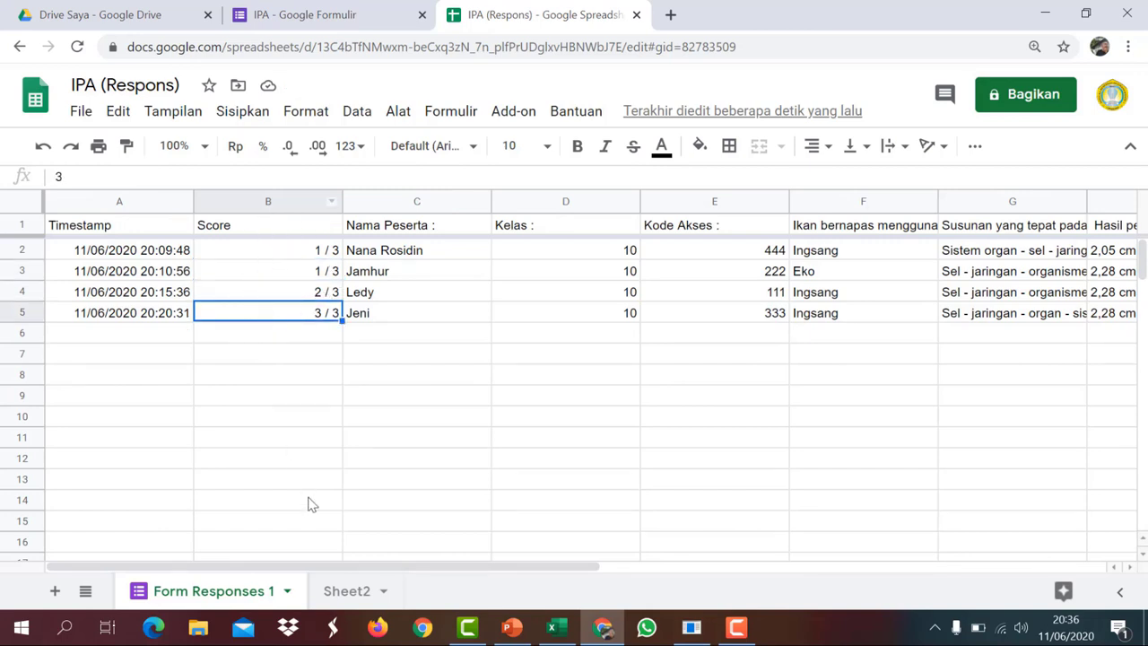
{"action": "left_click", "coordinate": [339, 592]}
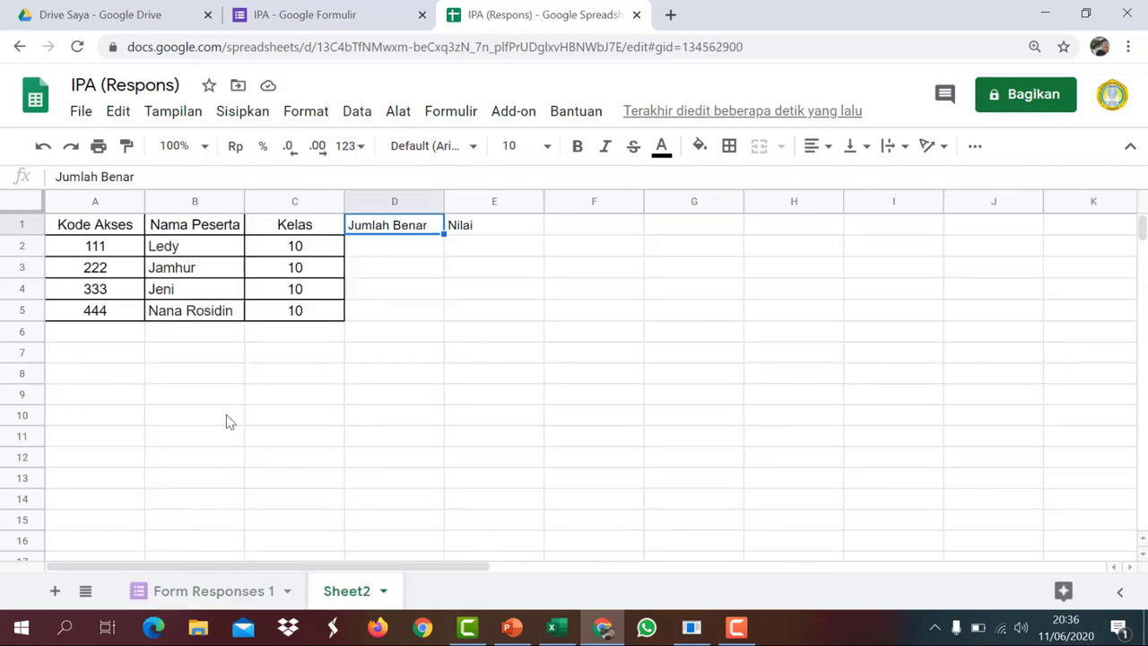
{"action": "left_click", "coordinate": [406, 251]}
{"action": "left_click", "coordinate": [408, 271]}
{"action": "left_click", "coordinate": [405, 296]}
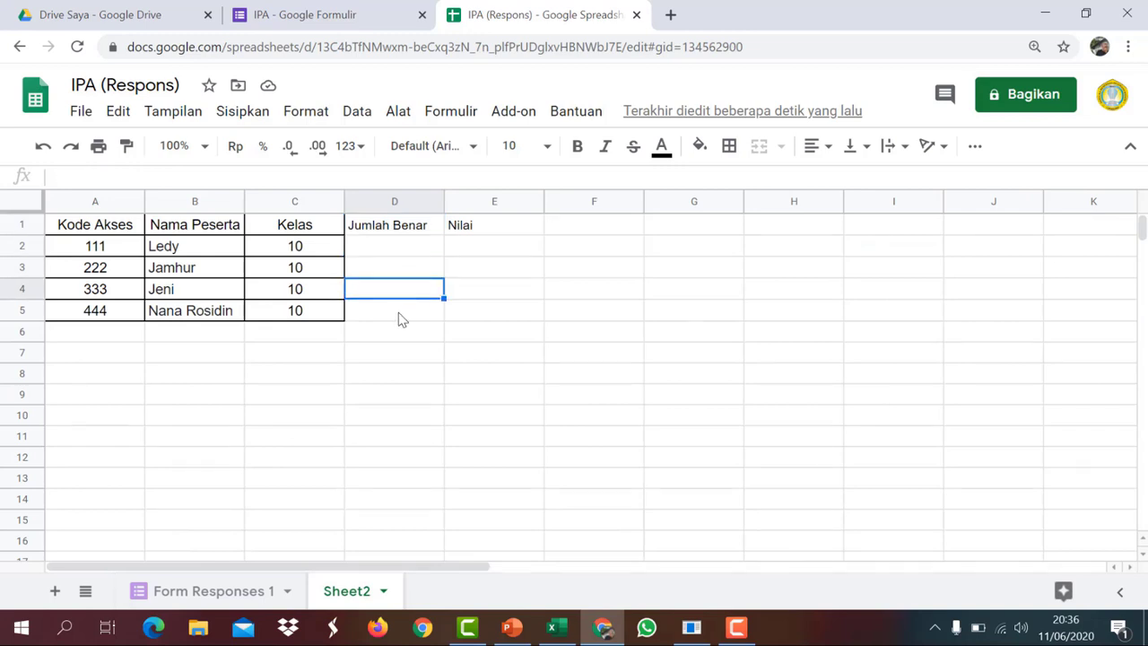
{"action": "left_click", "coordinate": [403, 314]}
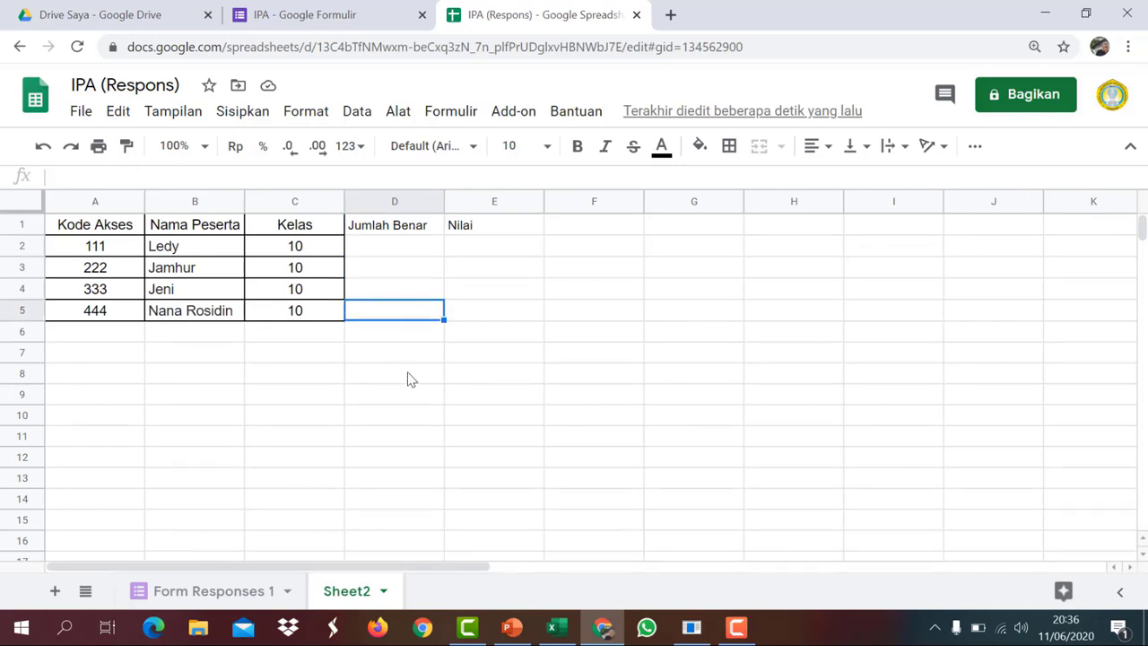
Move the Kode Akses column on Form Responses 1 to column B, directly before the Score column
{"action": "left_click", "coordinate": [210, 591]}
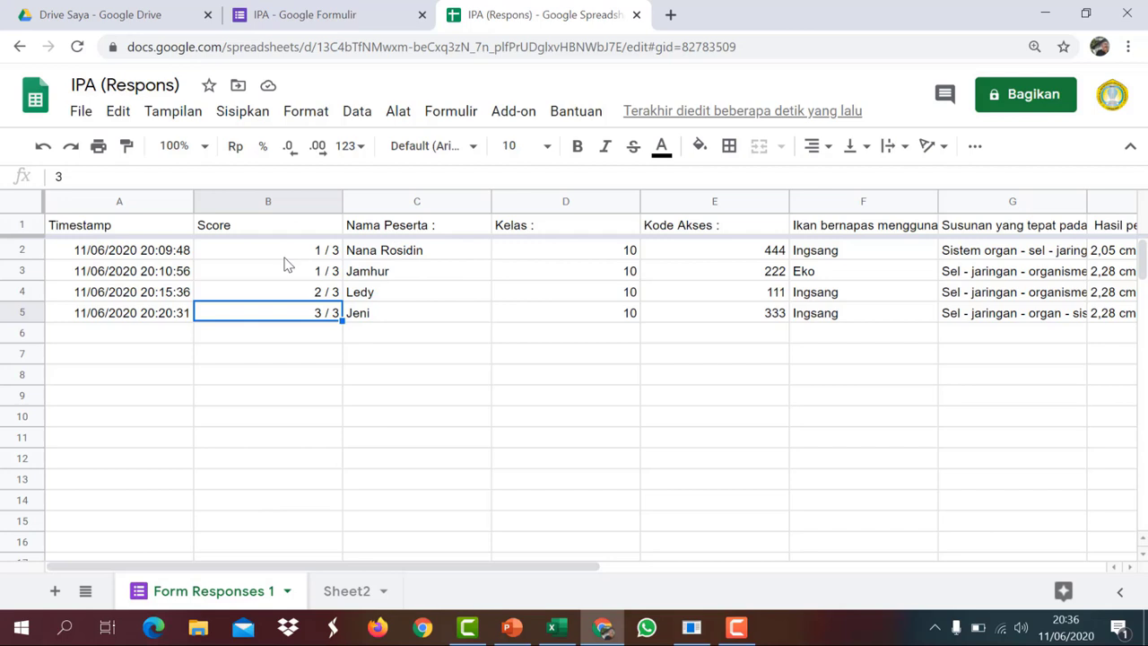
{"action": "left_click", "coordinate": [709, 234]}
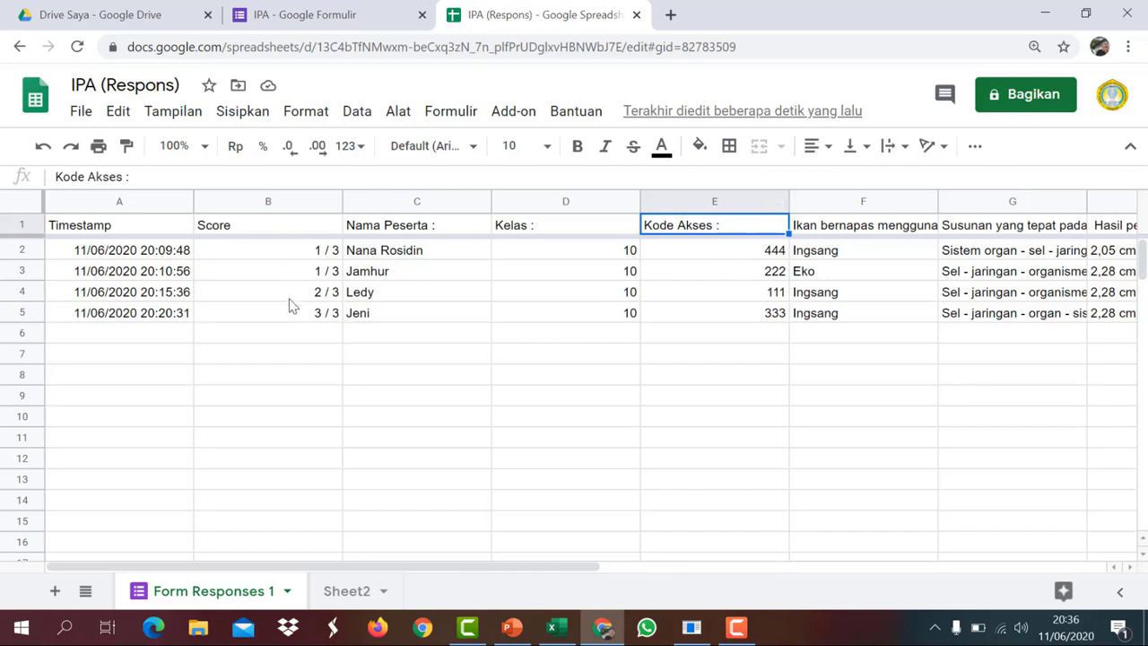
{"action": "left_click", "coordinate": [690, 203]}
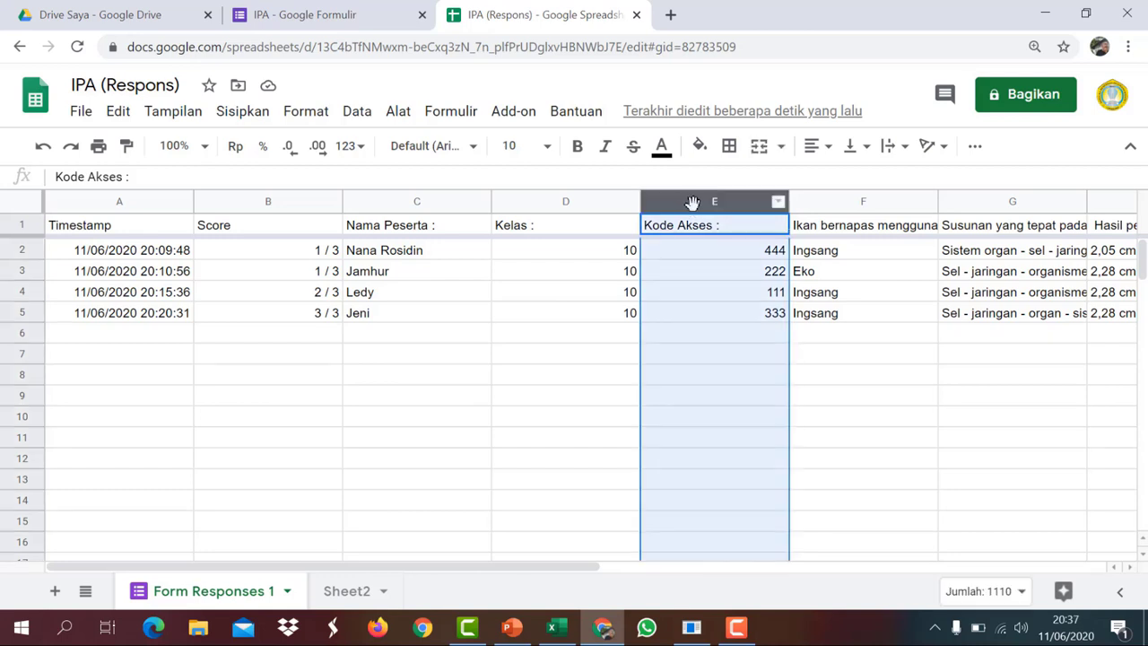
{"action": "left_click_drag", "start_coordinate": [691, 203], "coordinate": [238, 177]}
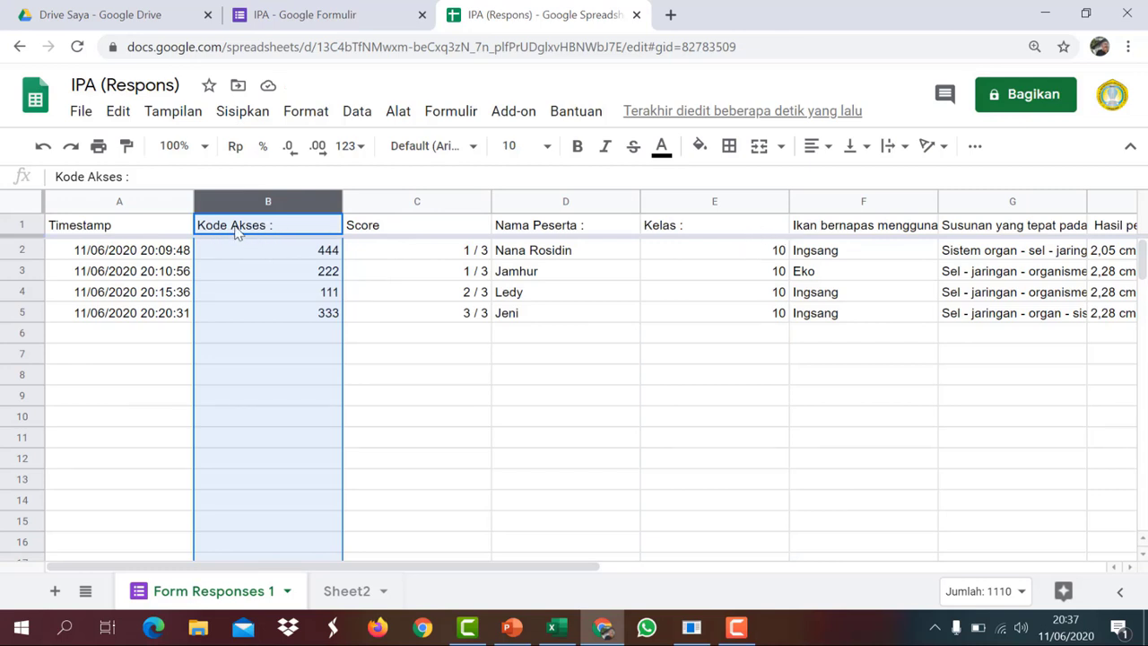
{"action": "left_click", "coordinate": [381, 274]}
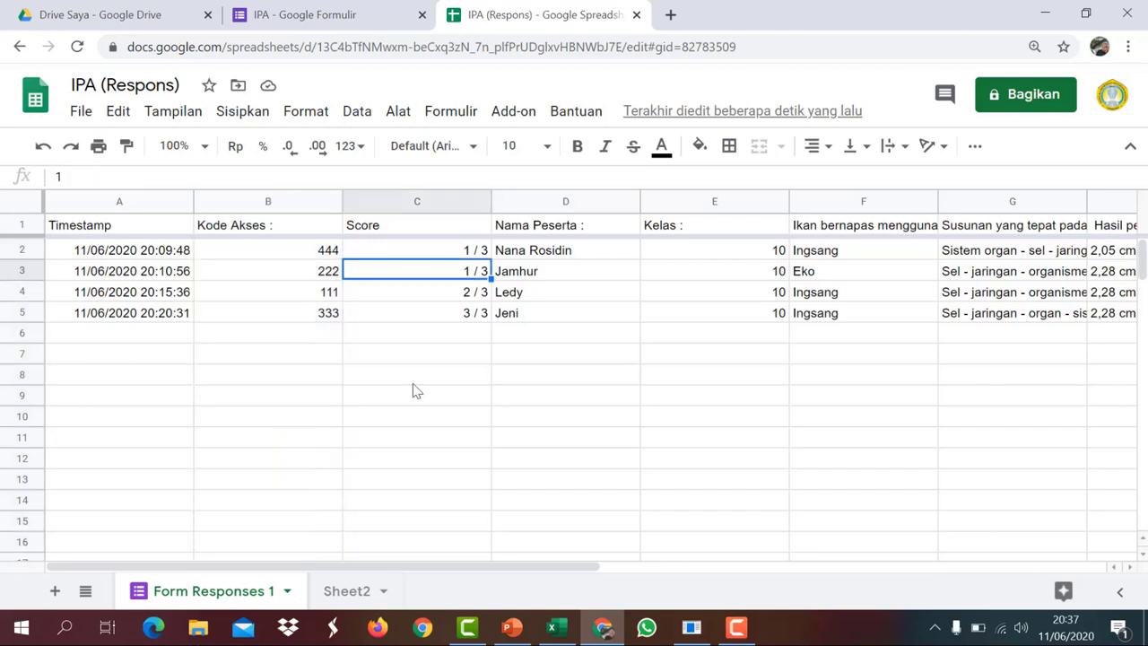
{"action": "left_click_drag", "start_coordinate": [291, 211], "coordinate": [386, 224]}
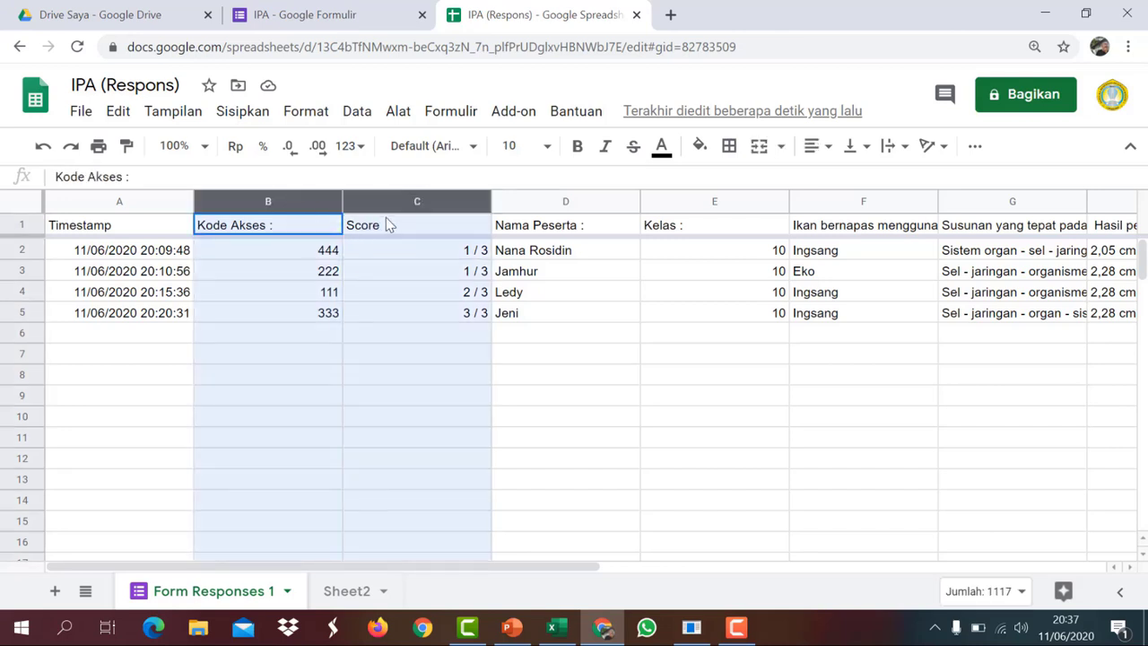
{"action": "left_click", "coordinate": [554, 395]}
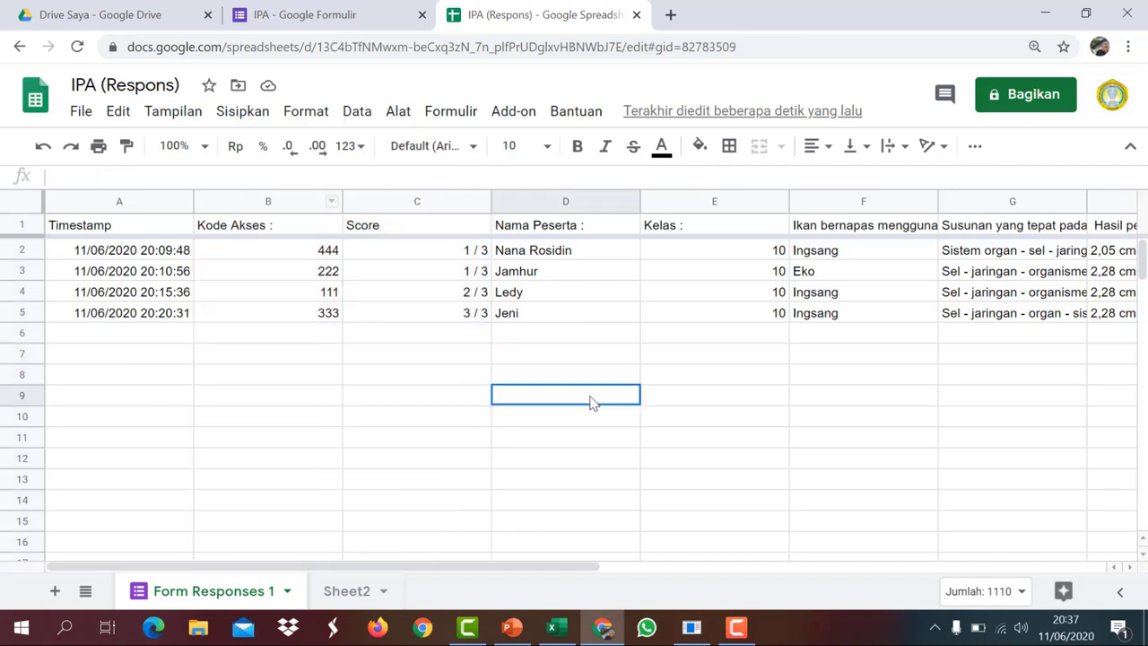
Create a named range called nilai covering the Kode Akses and Score columns (B:C) of Form Responses 1
{"action": "left_click", "coordinate": [285, 203]}
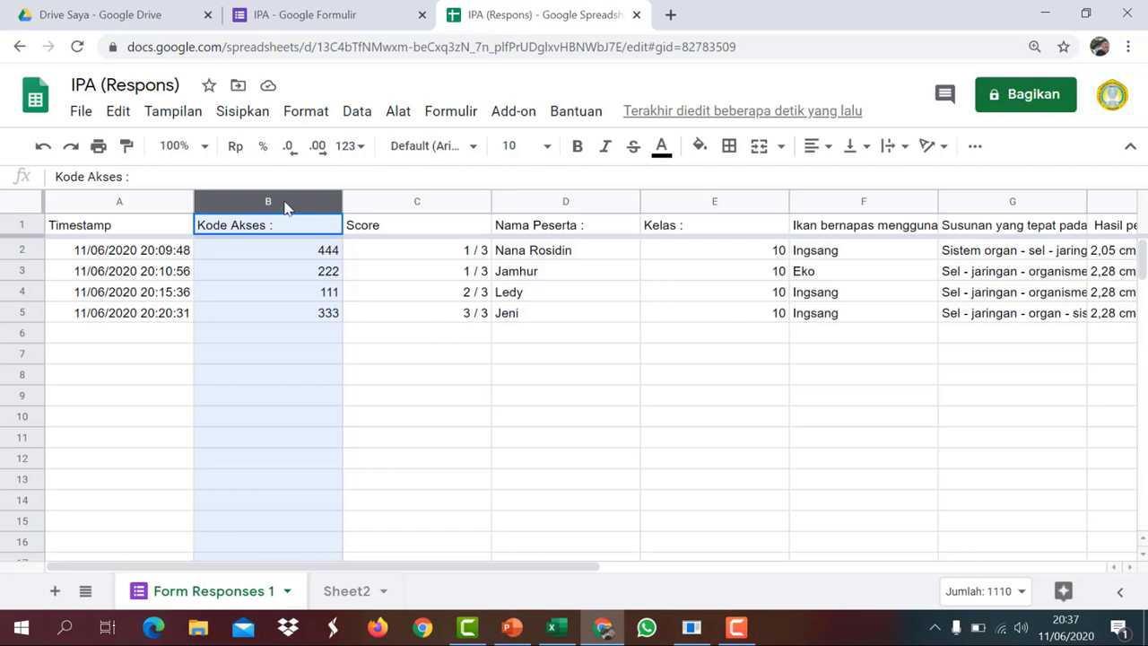
{"action": "left_click", "coordinate": [371, 201], "text": "shift"}
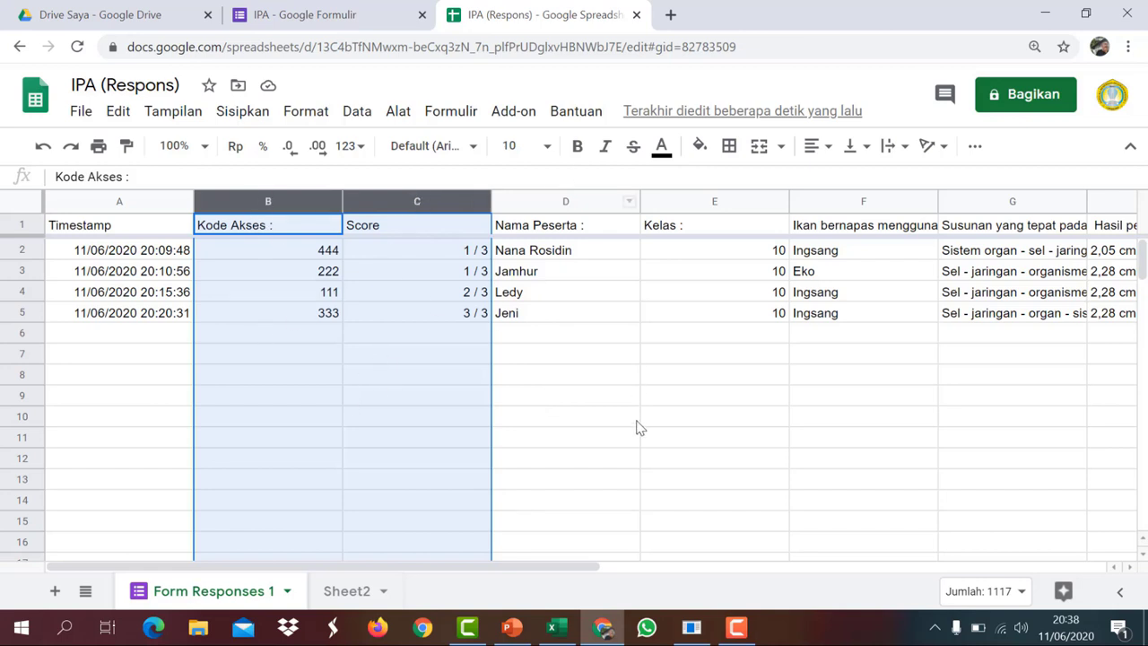
{"action": "left_click", "coordinate": [358, 113]}
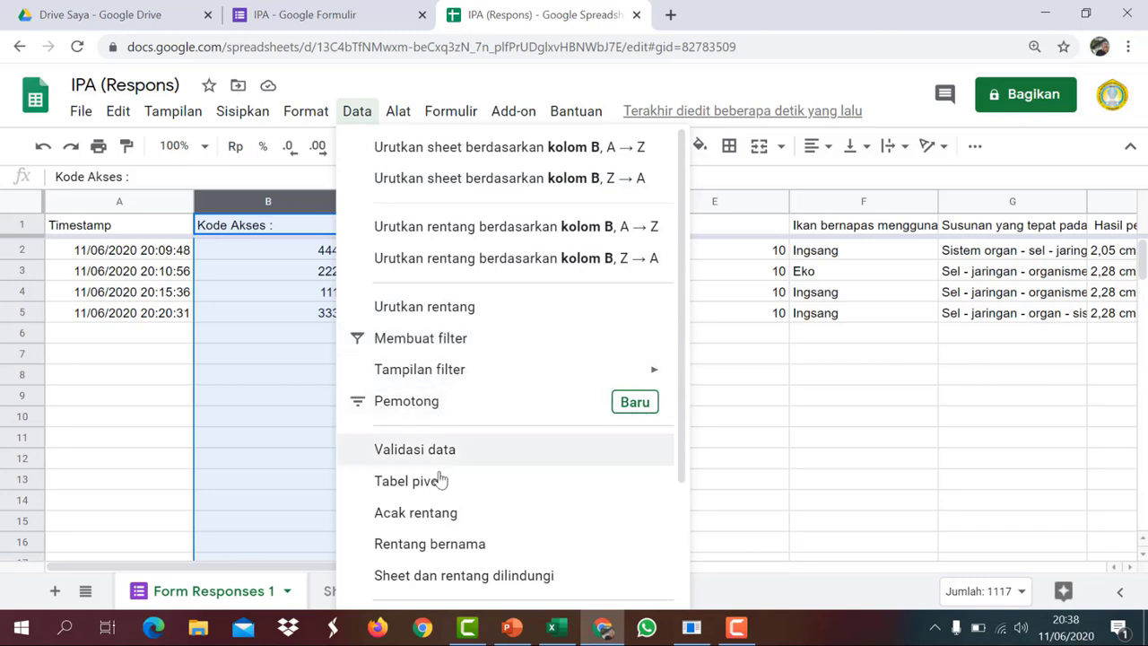
{"action": "left_click", "coordinate": [461, 551]}
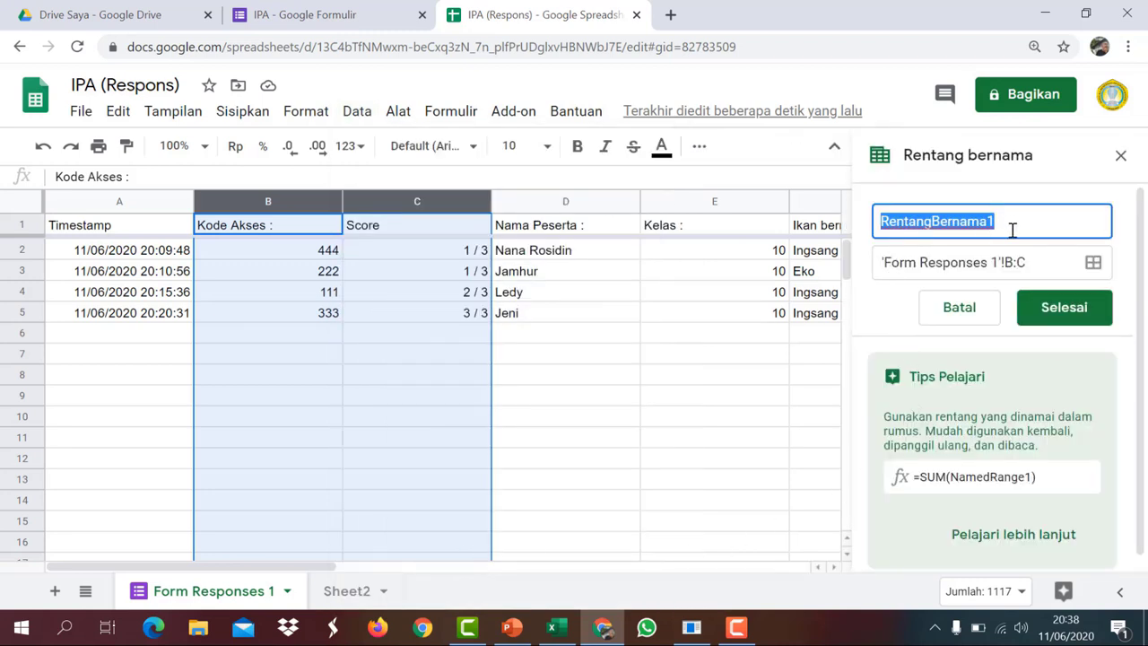
{"action": "type", "text": "n"}
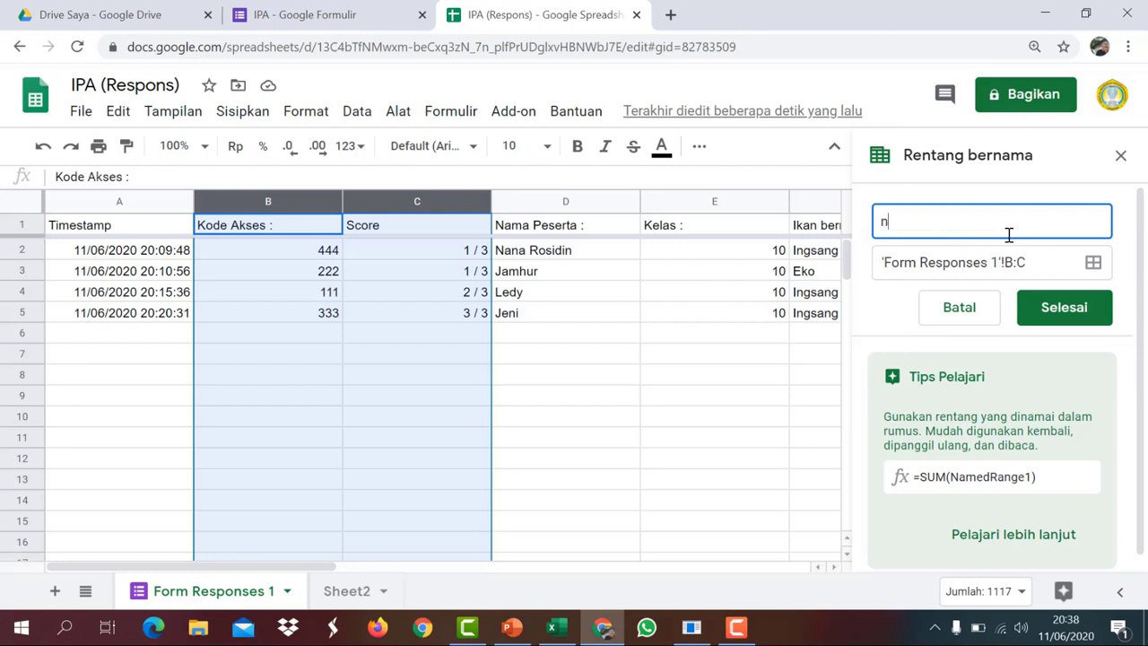
{"action": "type", "text": "ilai"}
{"action": "left_click", "coordinate": [1064, 307]}
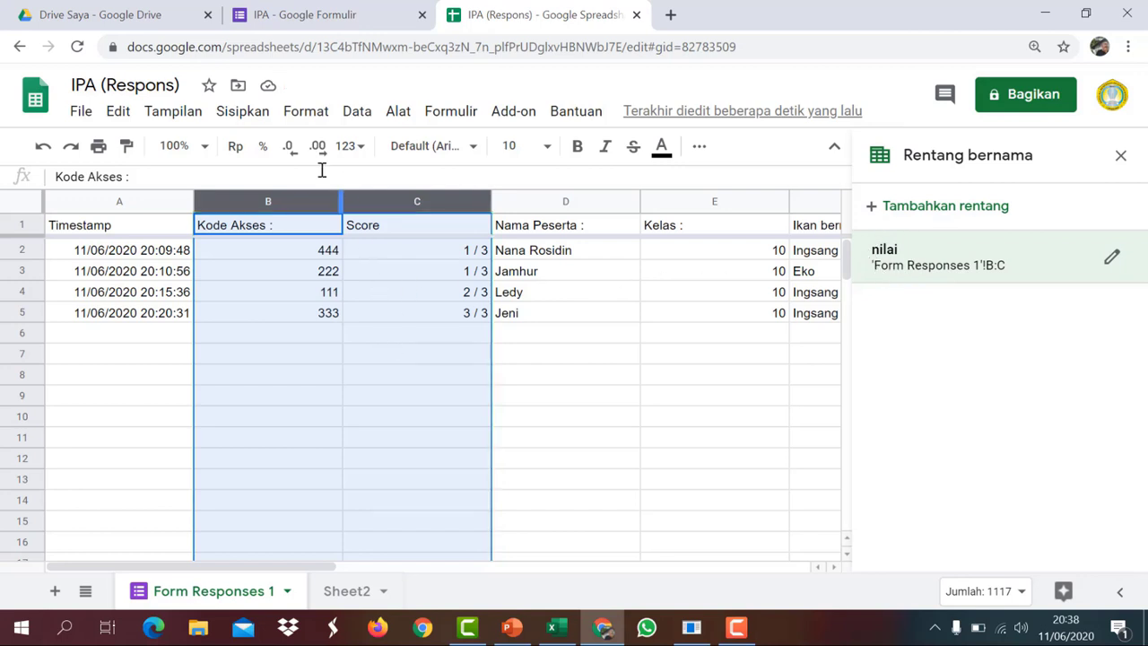
{"action": "left_click", "coordinate": [553, 356]}
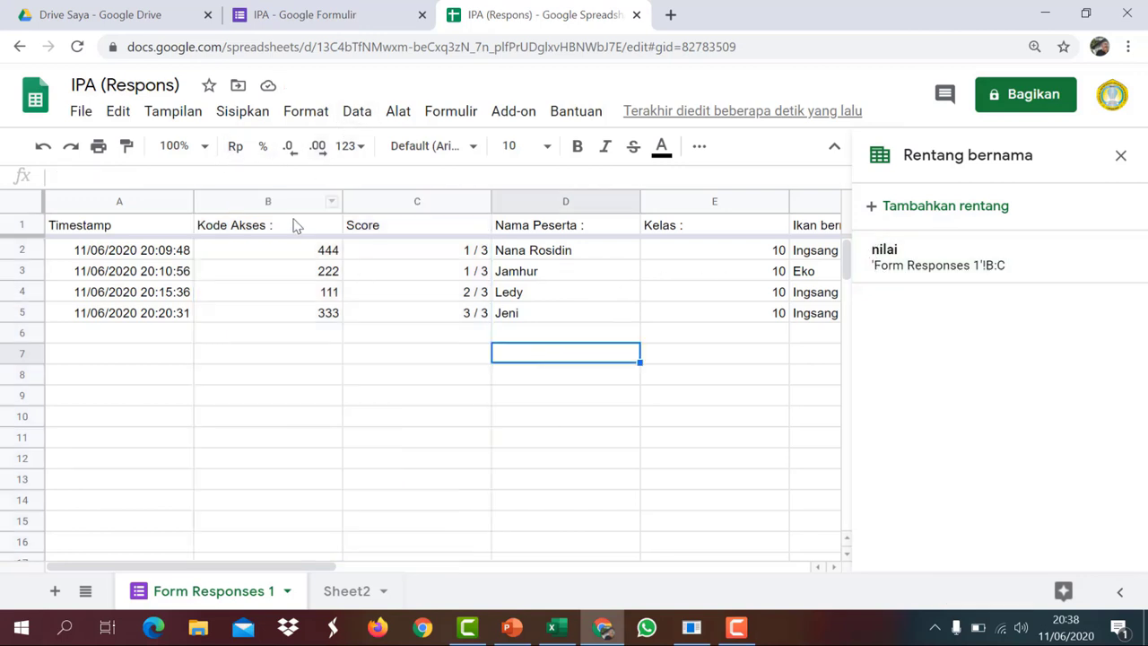
{"action": "left_click", "coordinate": [268, 202]}
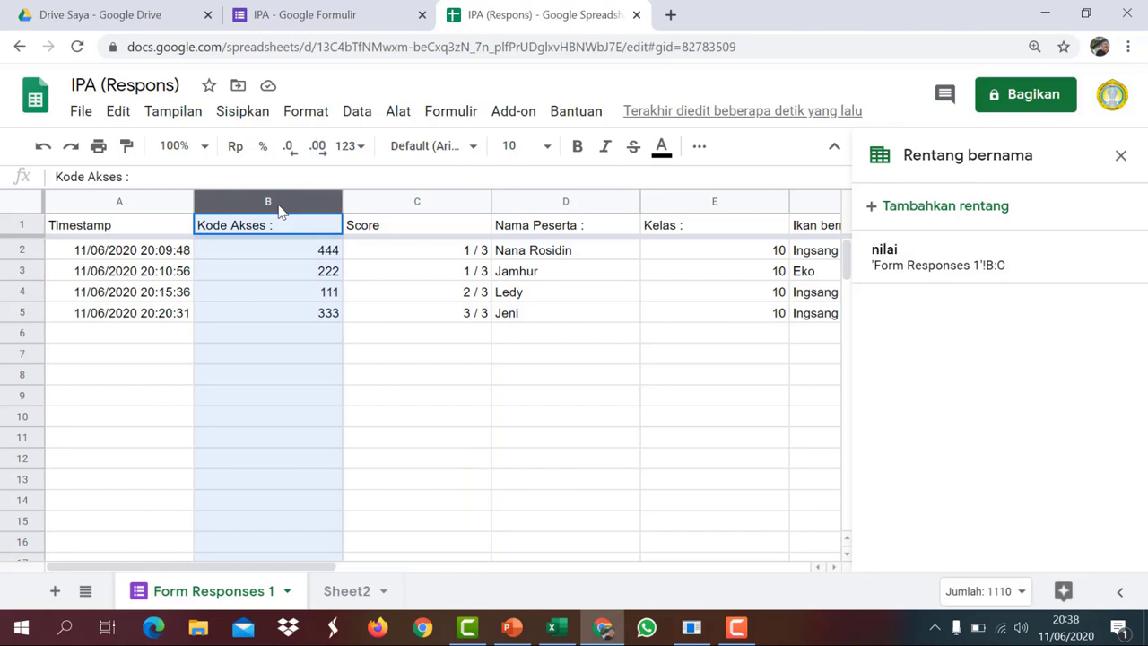
{"action": "left_click", "coordinate": [381, 206], "text": "shift"}
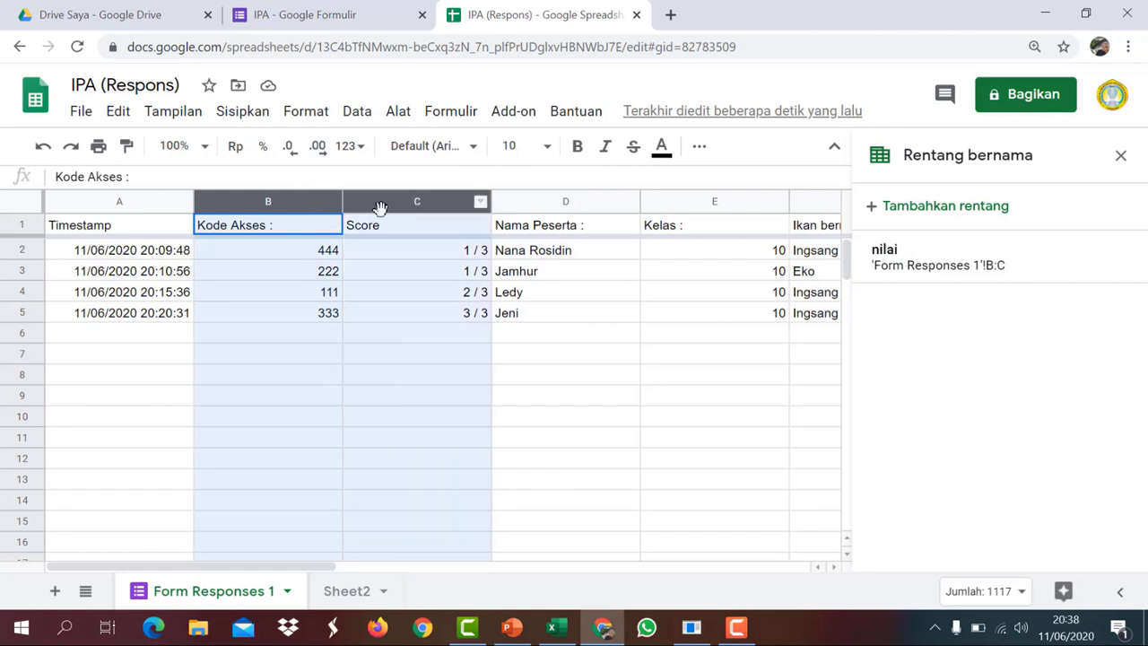
{"action": "left_click", "coordinate": [358, 112]}
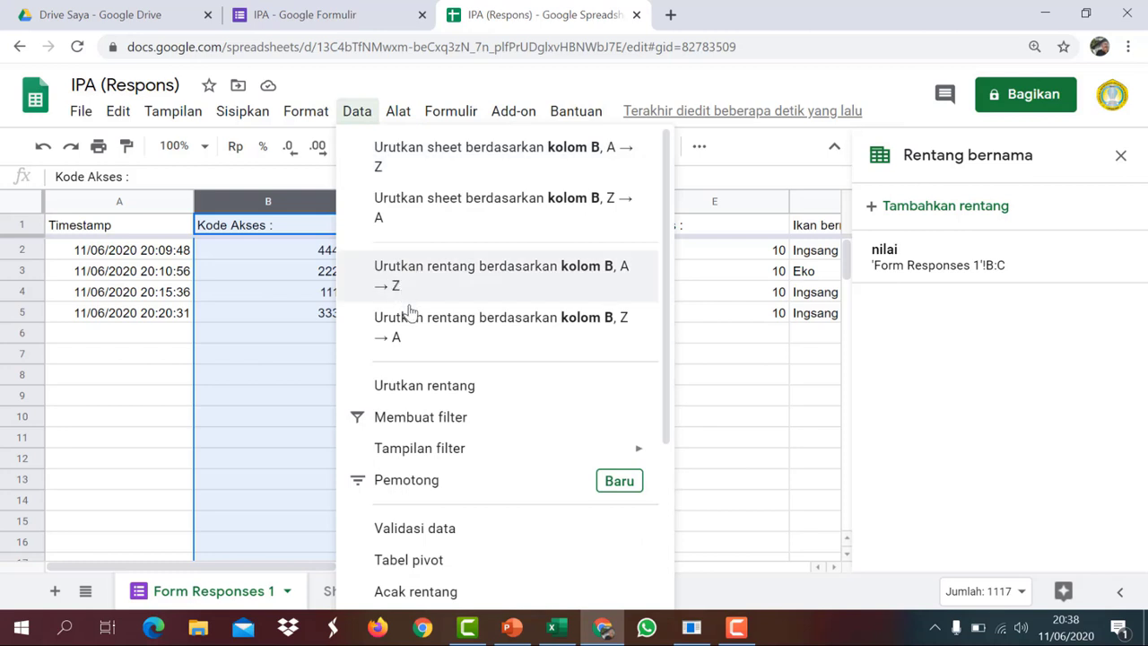
{"action": "scroll", "coordinate": [449, 377], "scroll_direction": "down", "scroll_amount": 2}
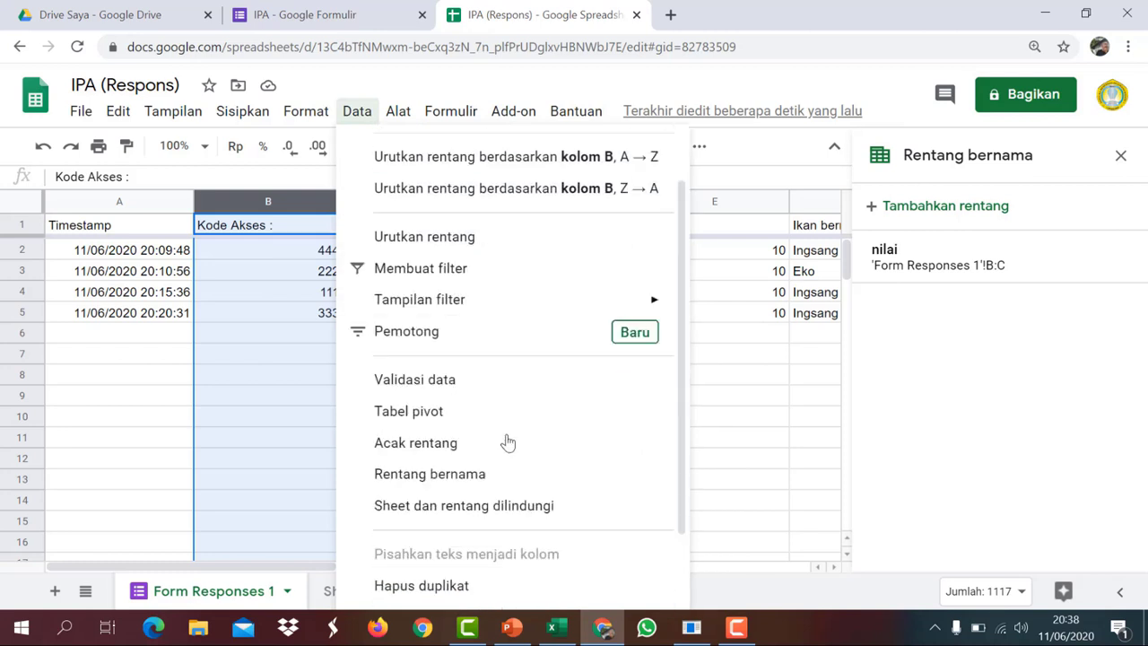
{"action": "left_click", "coordinate": [440, 480]}
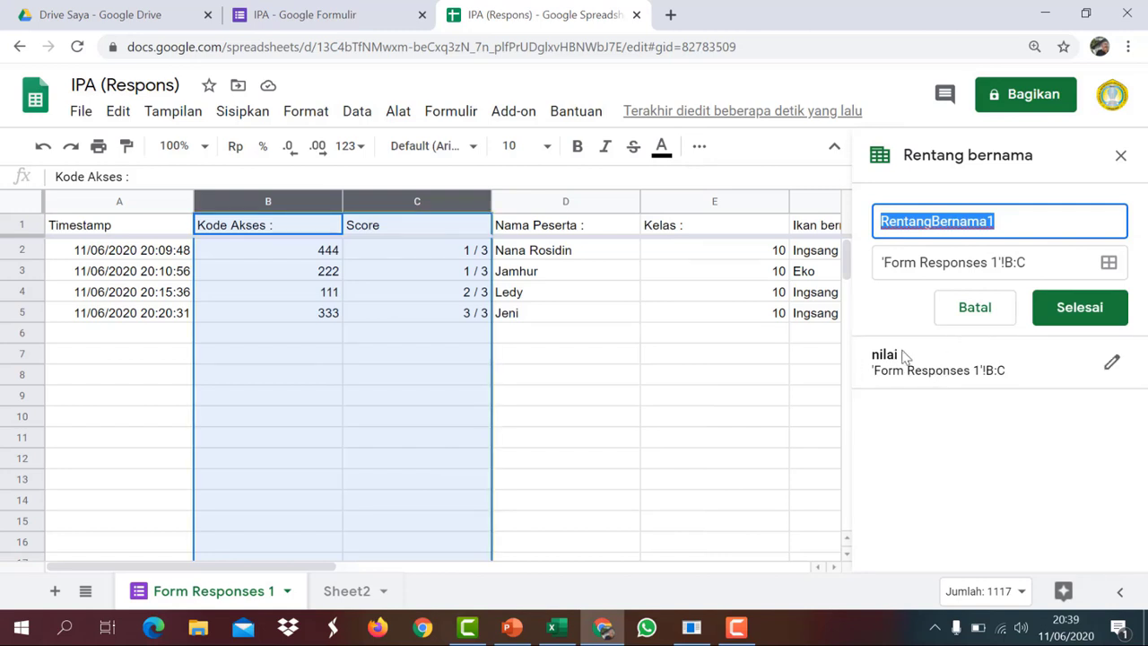
{"action": "left_click", "coordinate": [977, 310]}
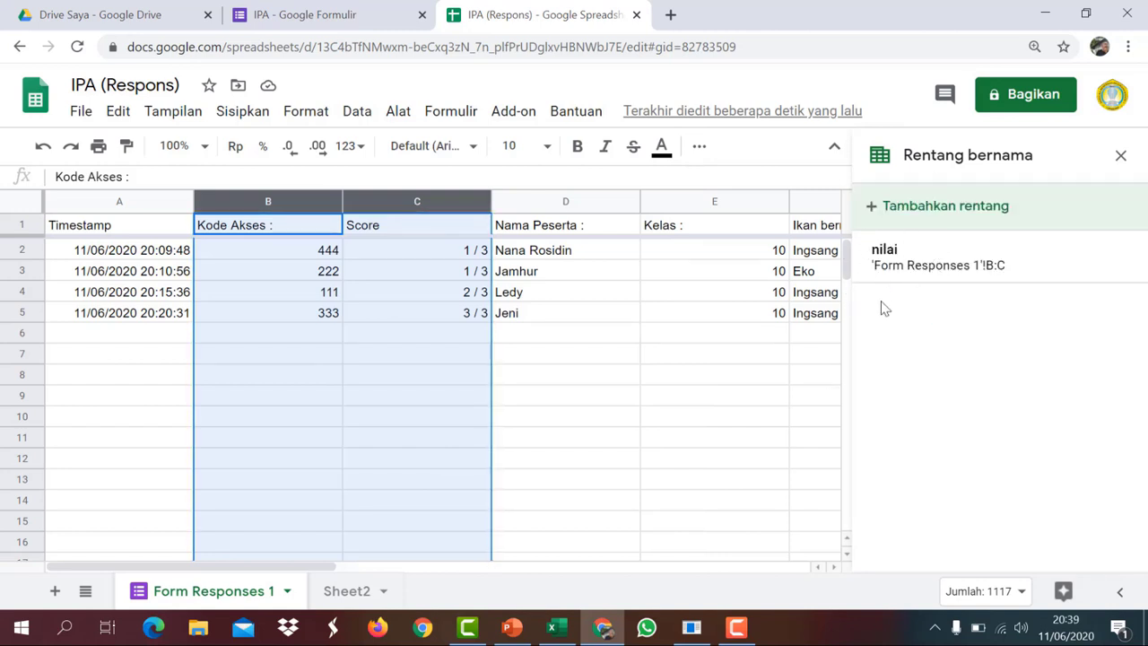
{"action": "left_click", "coordinate": [1121, 156]}
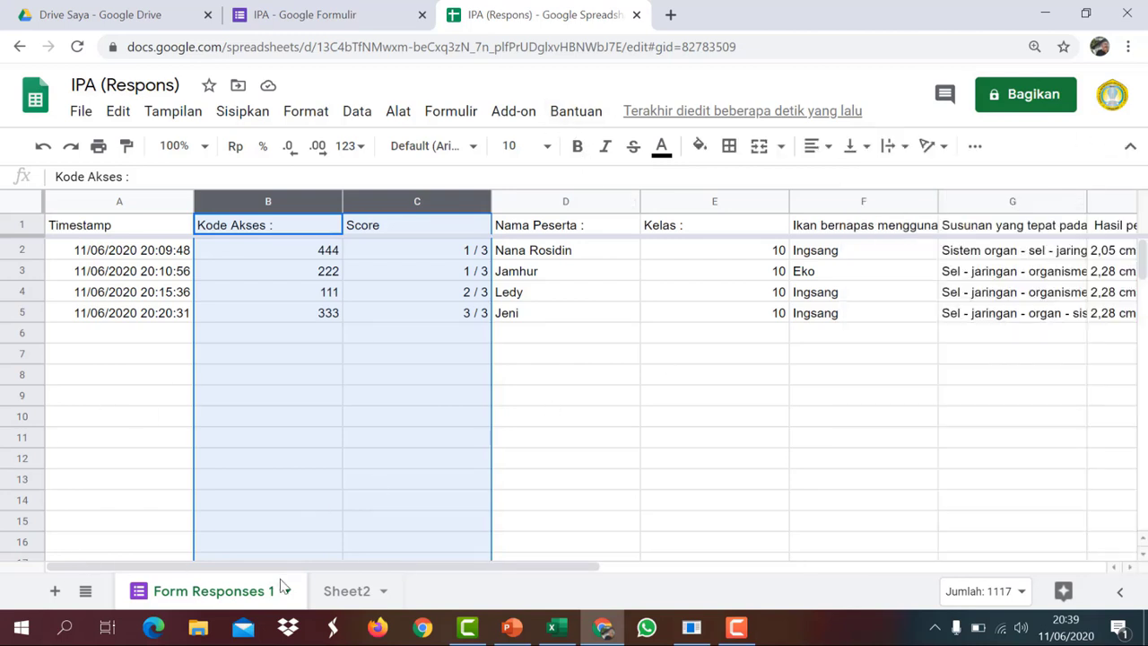
Start the Jumlah Benar formula in cell D2 of Sheet2 with a VLOOKUP nested inside IFNA
{"action": "left_click", "coordinate": [346, 592]}
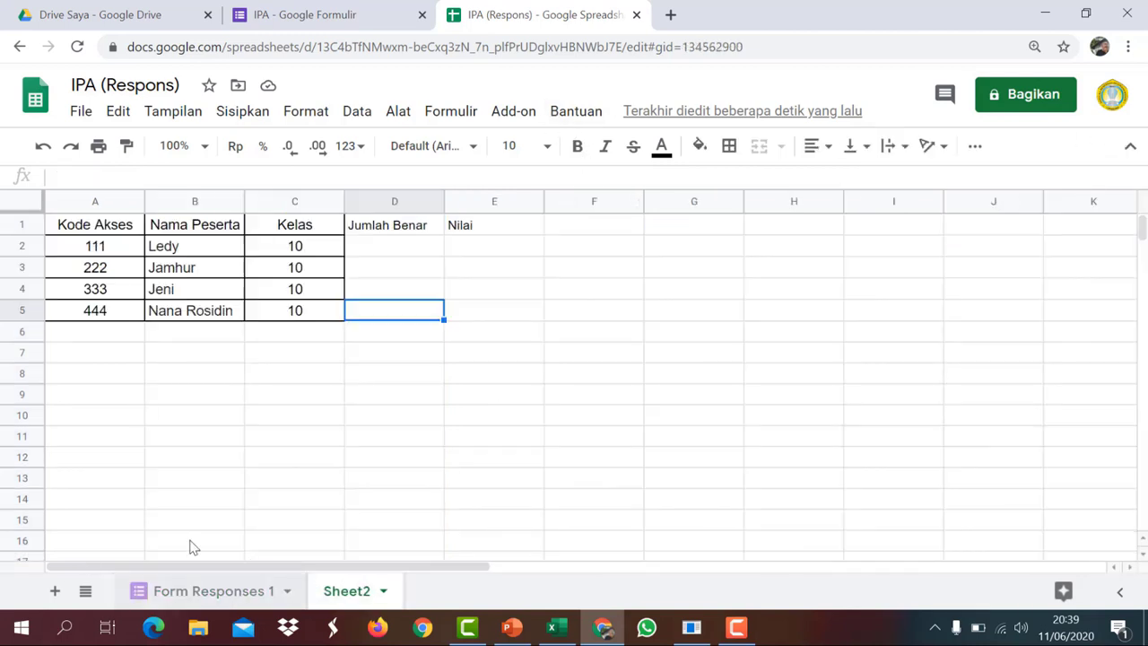
{"action": "left_click", "coordinate": [411, 249]}
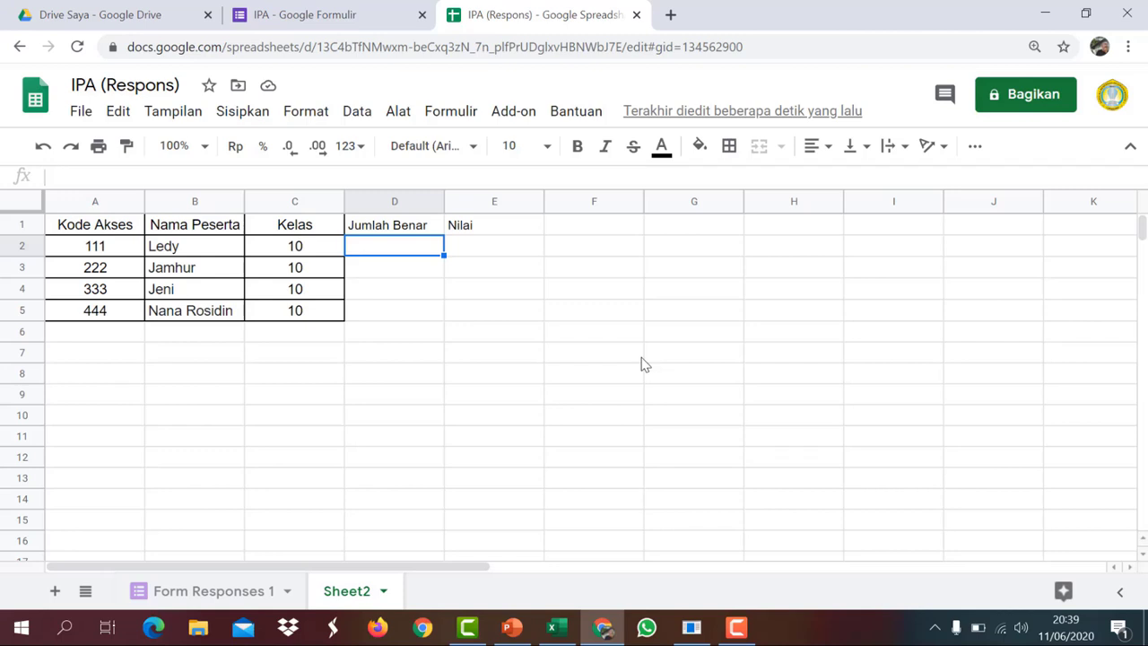
{"action": "type", "text": "="}
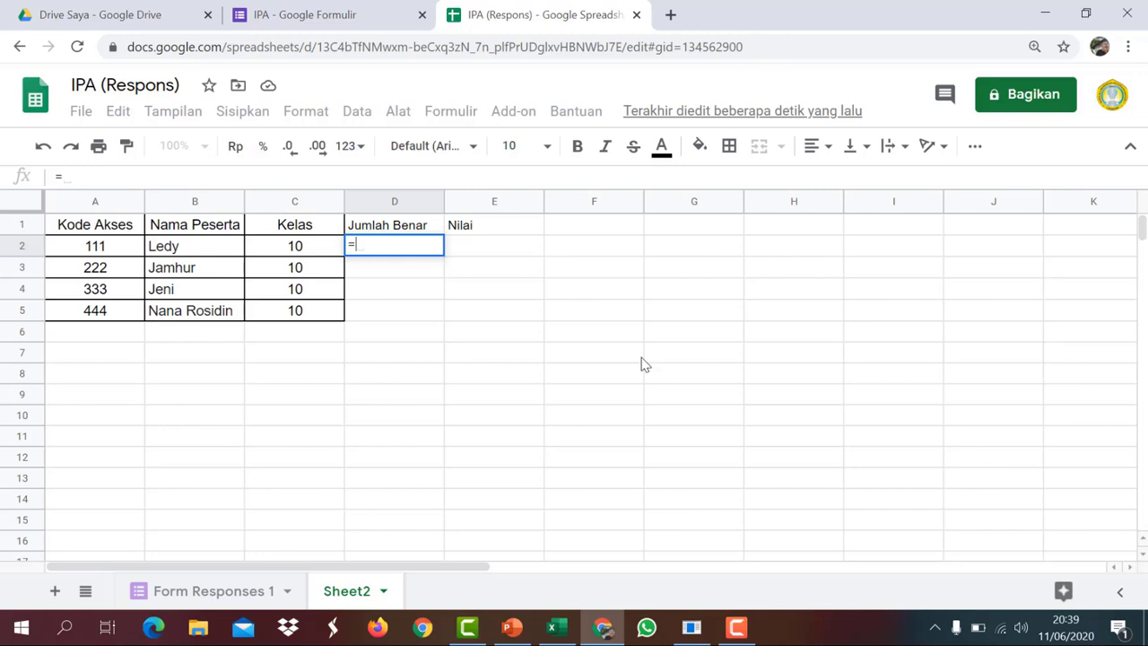
{"action": "type", "text": "IF"}
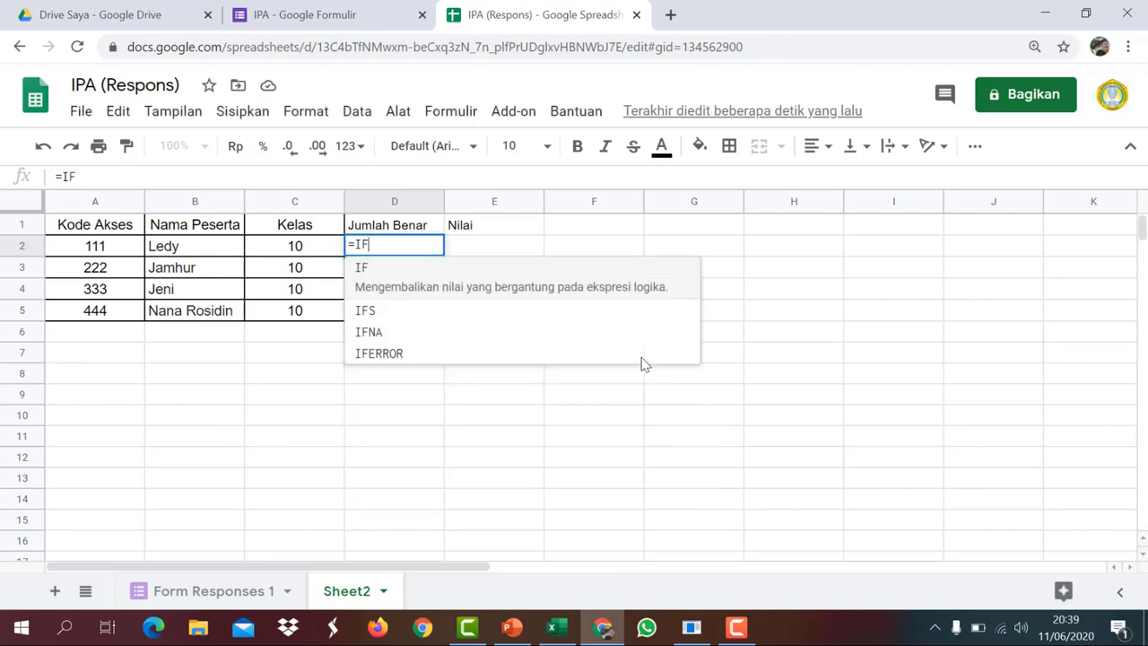
{"action": "type", "text": "NA"}
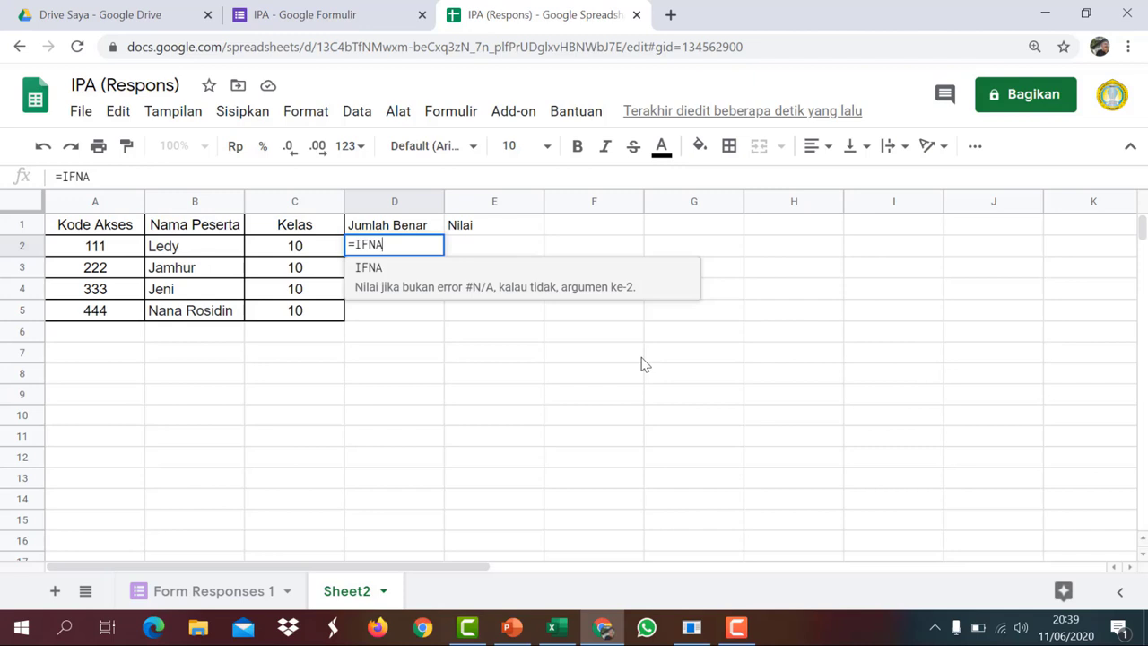
{"action": "left_click", "coordinate": [374, 279]}
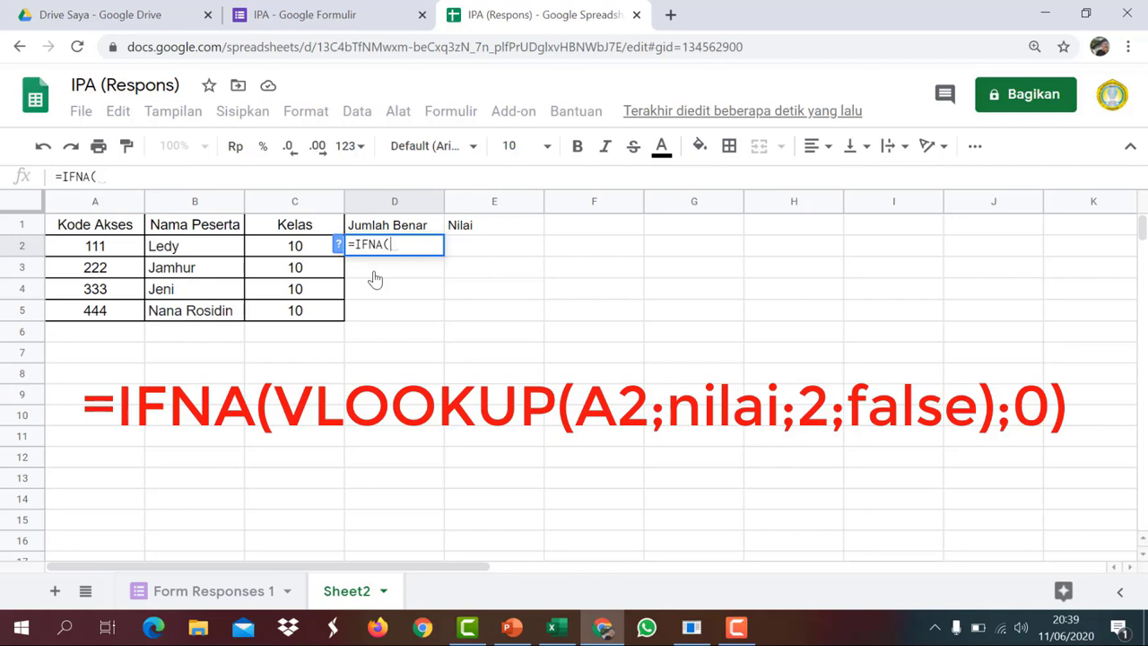
{"action": "type", "text": "VLO"}
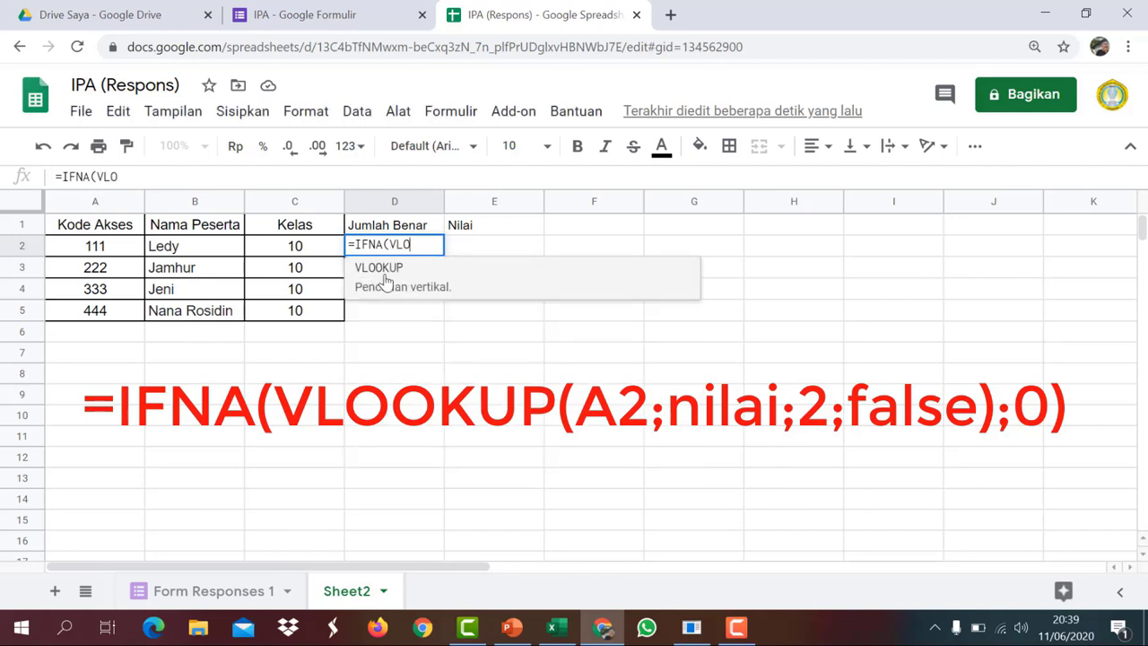
{"action": "left_click", "coordinate": [377, 280]}
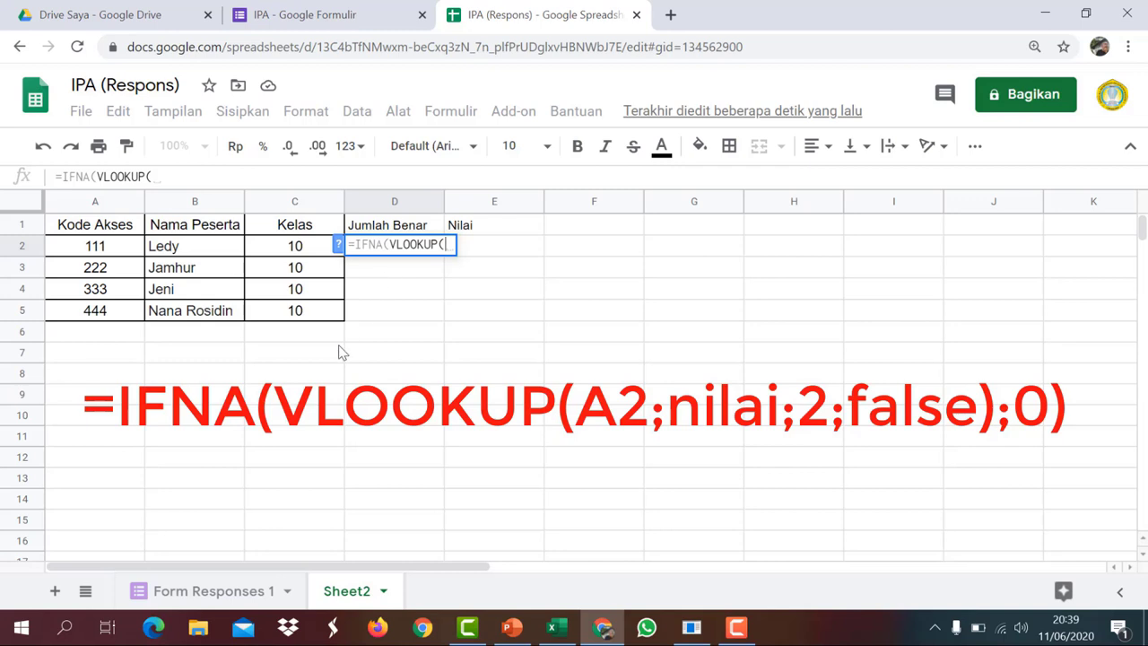
Give the VLOOKUP in D2 the access code cell A2 as search key and the named range nilai as lookup range
{"action": "left_click", "coordinate": [94, 253]}
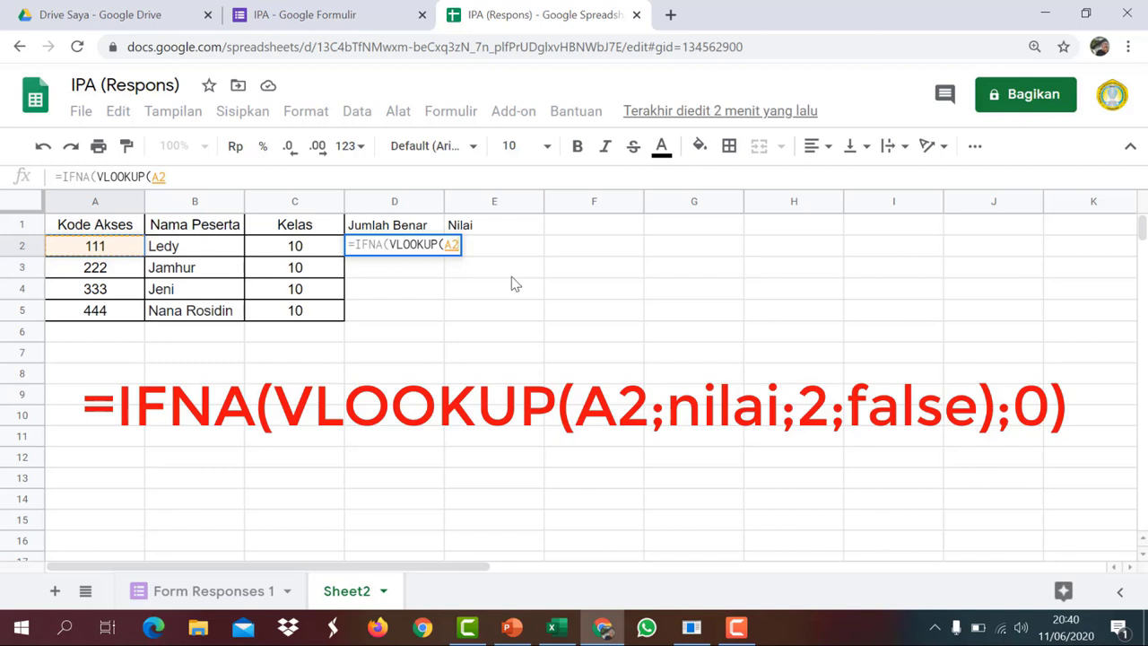
{"action": "type", "text": ";"}
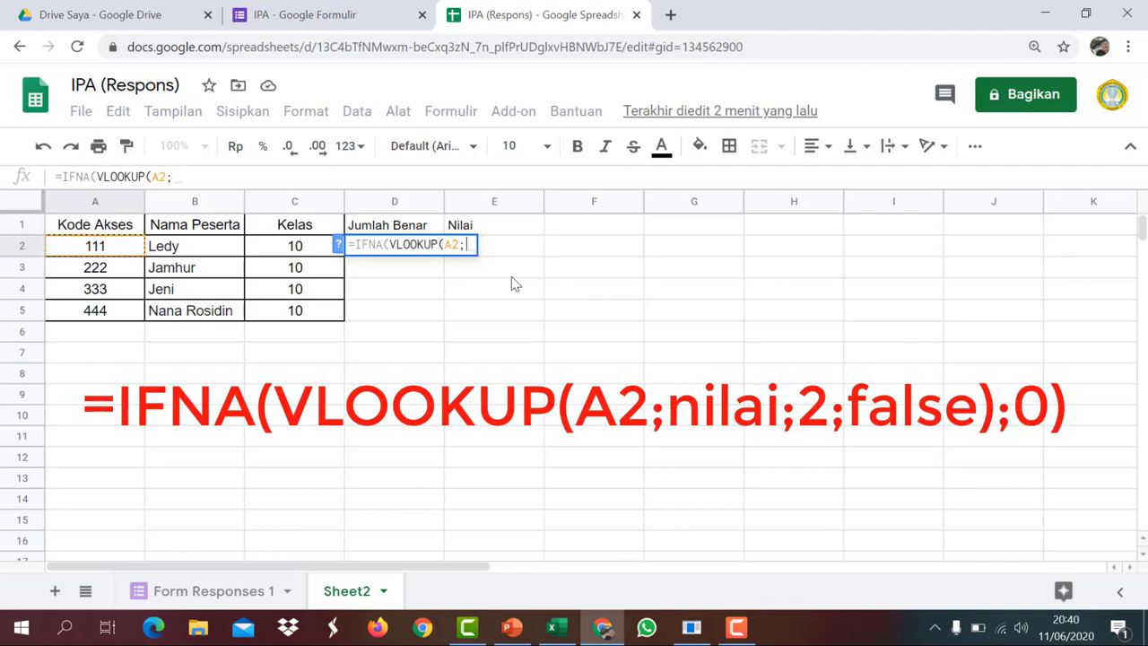
{"action": "left_click", "coordinate": [251, 594]}
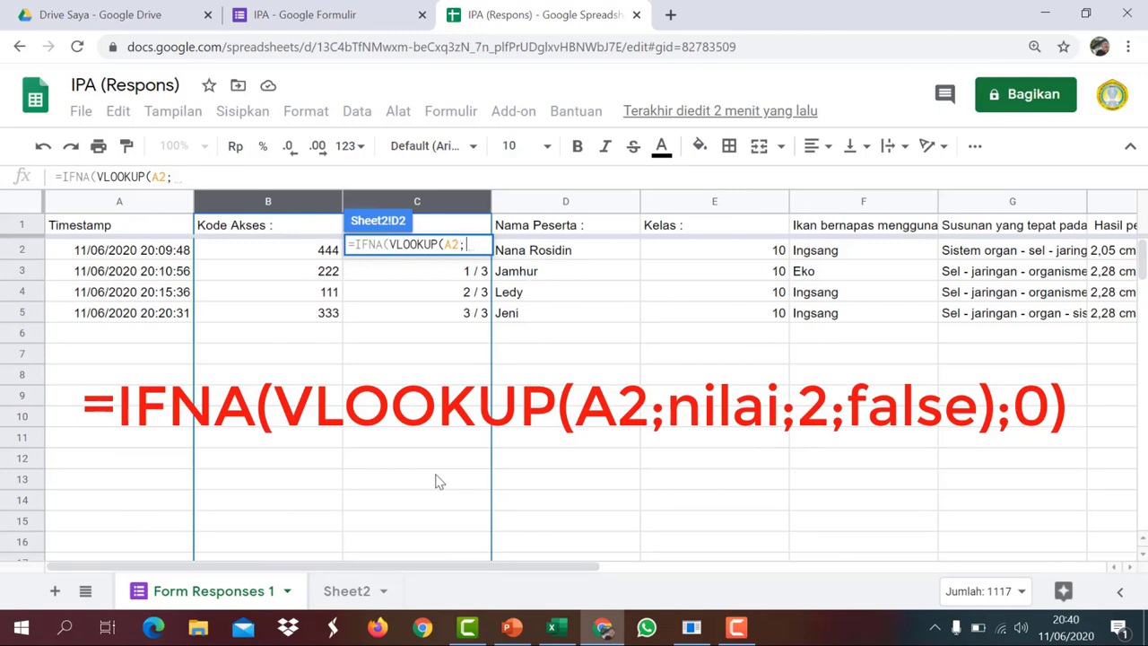
{"action": "left_click", "coordinate": [346, 594]}
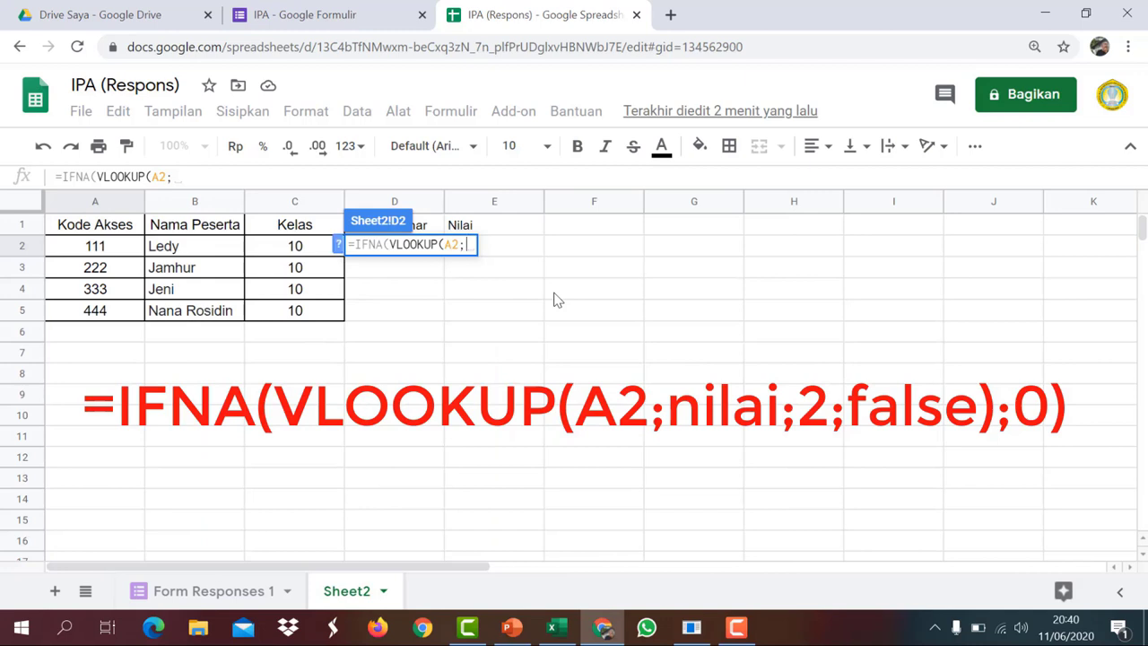
{"action": "type", "text": "ni"}
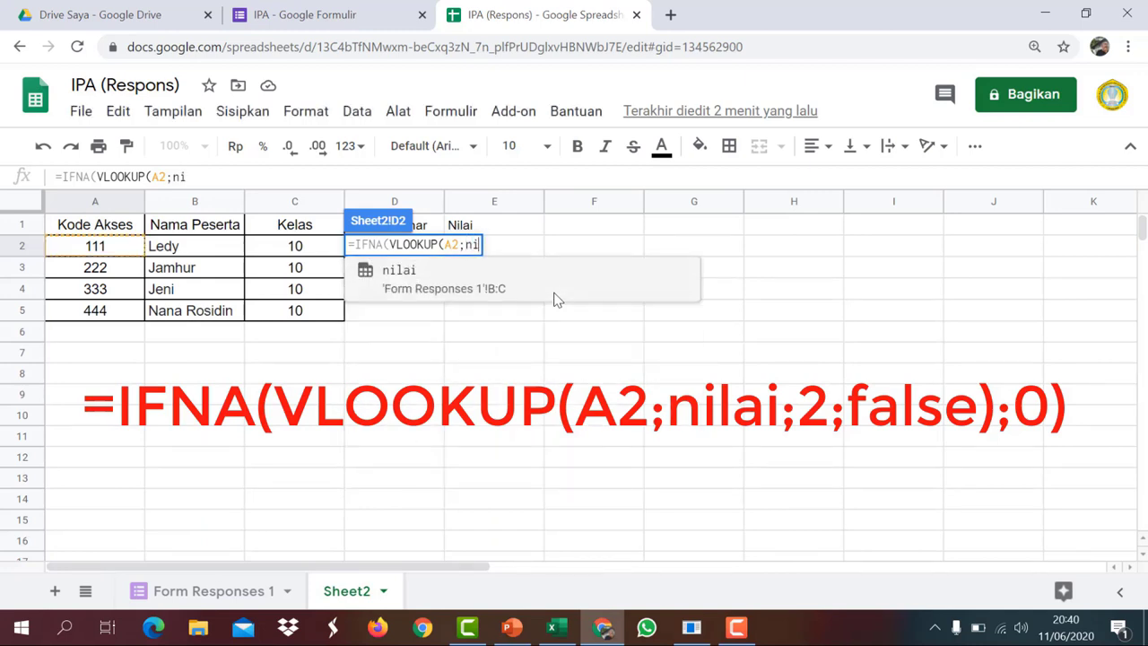
{"action": "left_click", "coordinate": [397, 284]}
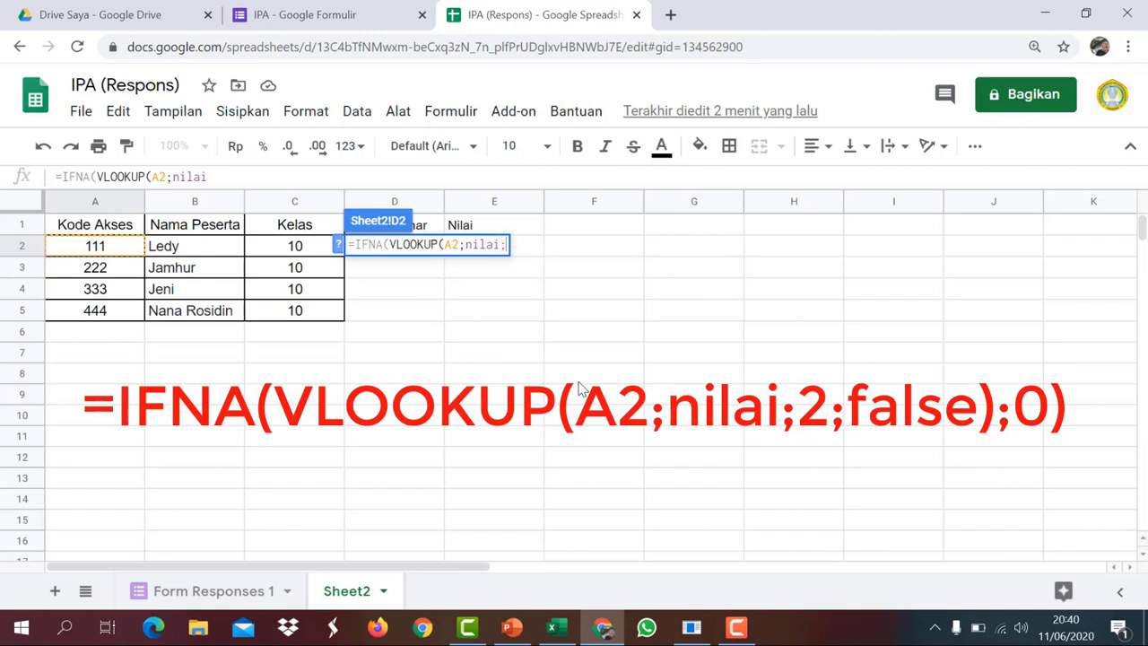
{"action": "type", "text": ";"}
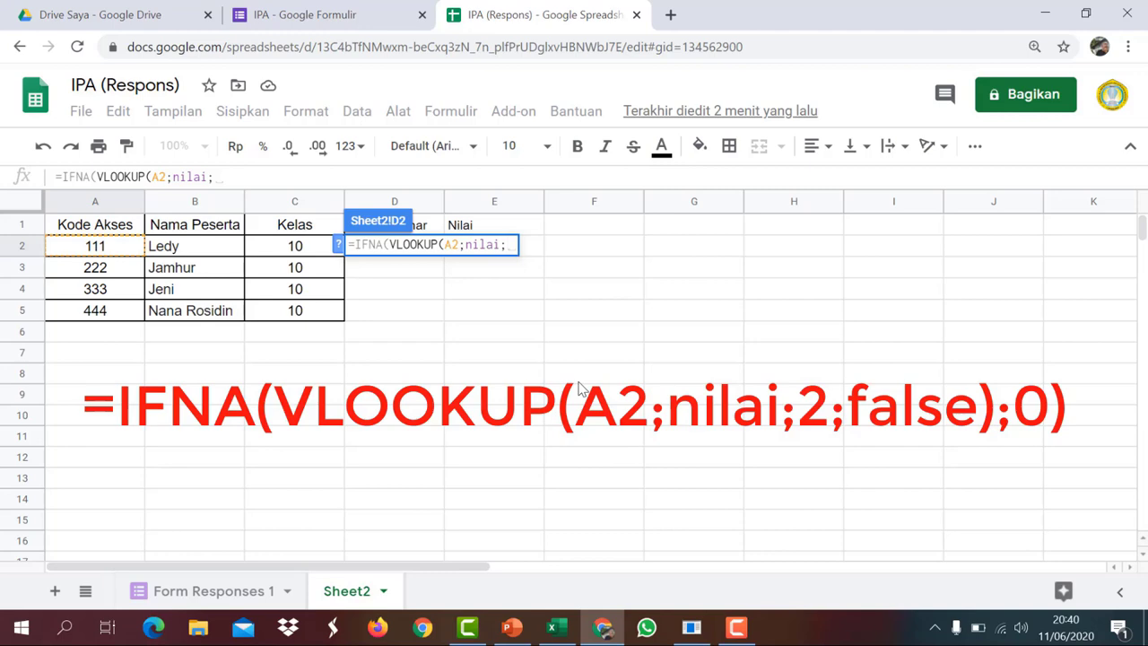
Continue the VLOOKUP in D2 with column index 2, the Score column of the nilai range, and the exact-match argument false
{"action": "left_click", "coordinate": [197, 593]}
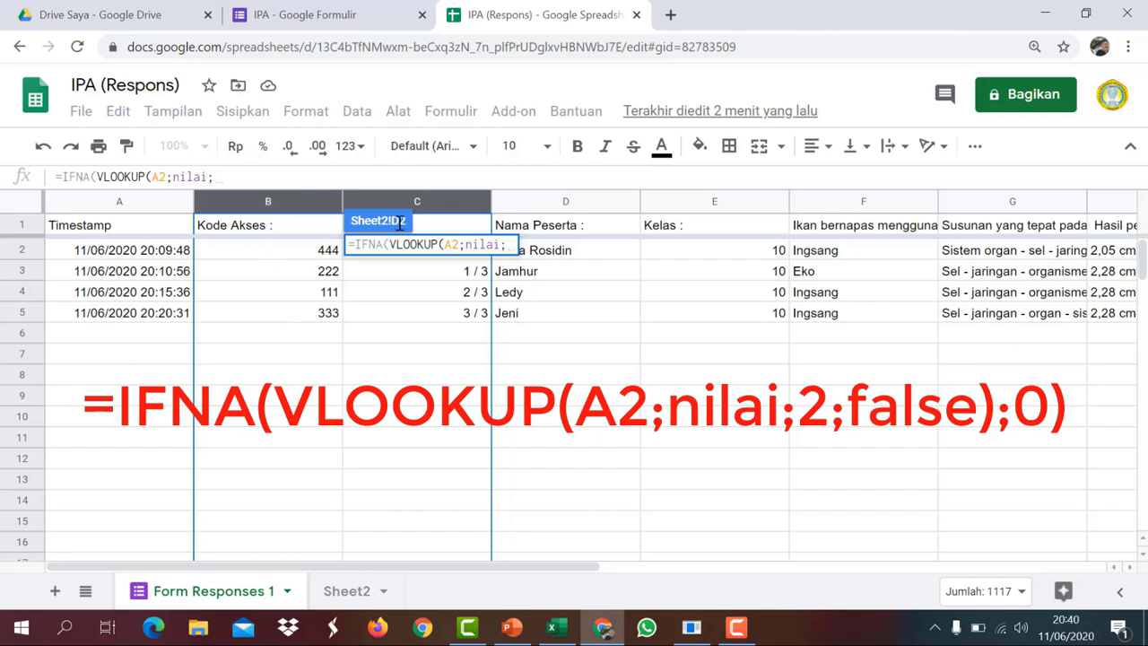
{"action": "left_click", "coordinate": [354, 594]}
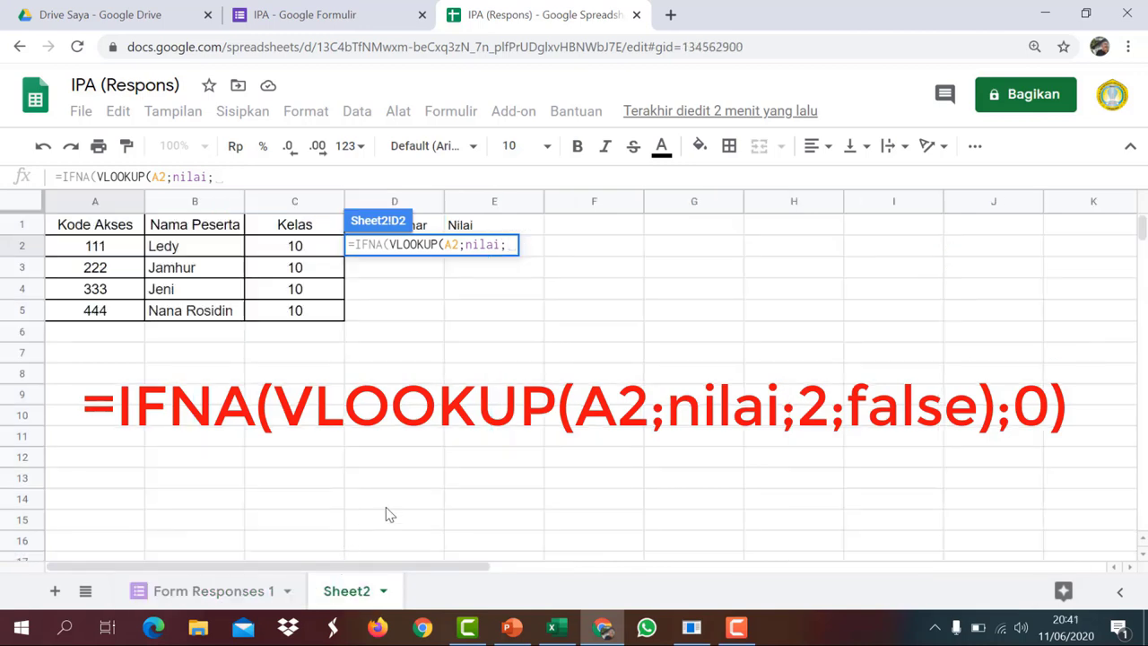
{"action": "type", "text": "2"}
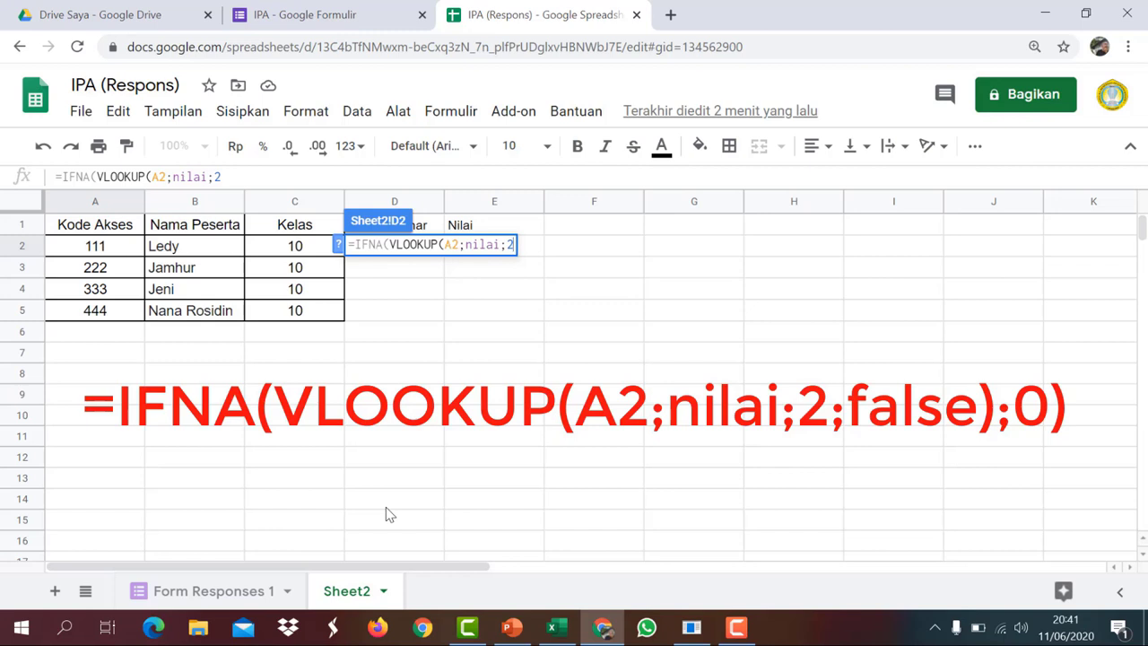
{"action": "type", "text": ";"}
{"action": "type", "text": "flas"}
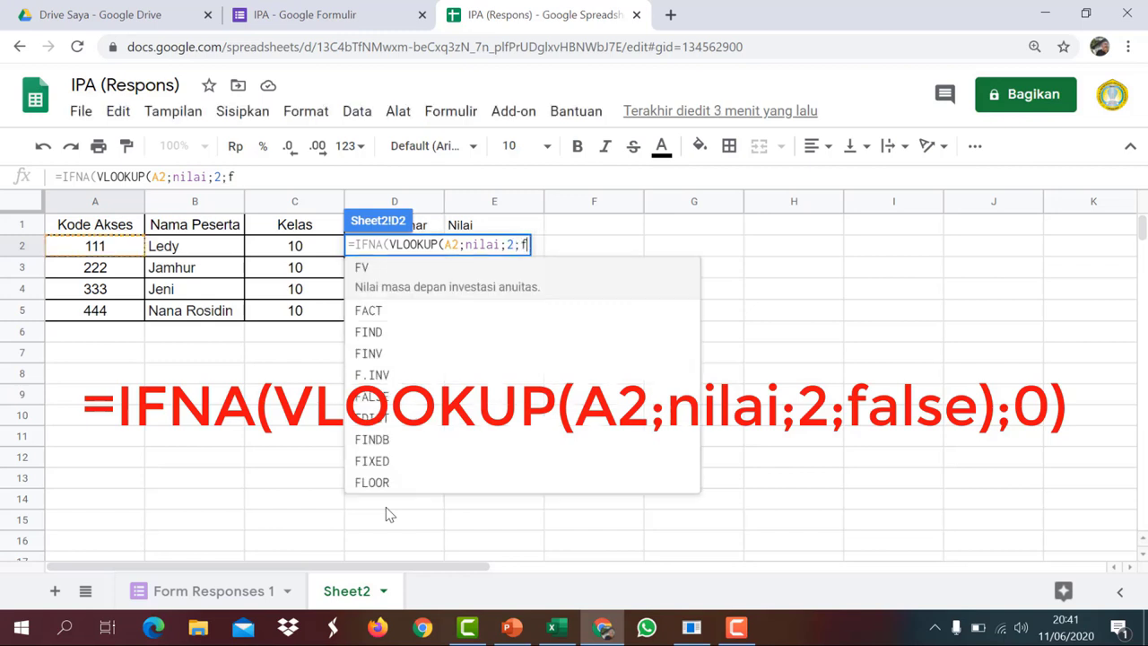
{"action": "key", "text": "BackSpace"}
{"action": "key", "text": "BackSpace"}
{"action": "key", "text": "BackSpace"}
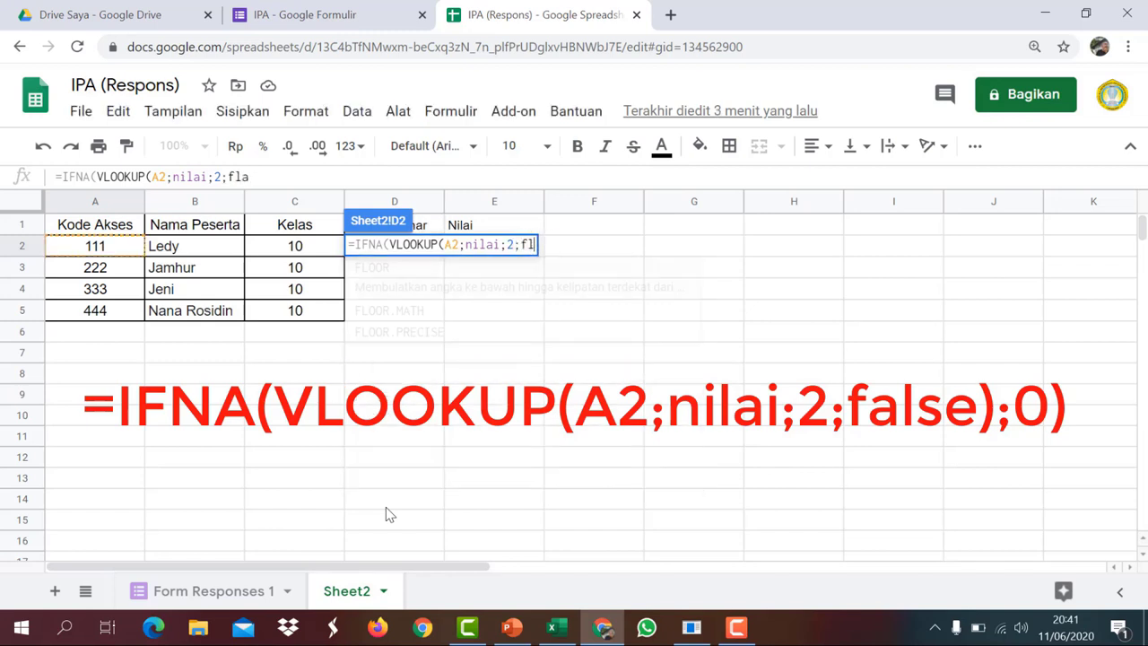
{"action": "type", "text": "alse"}
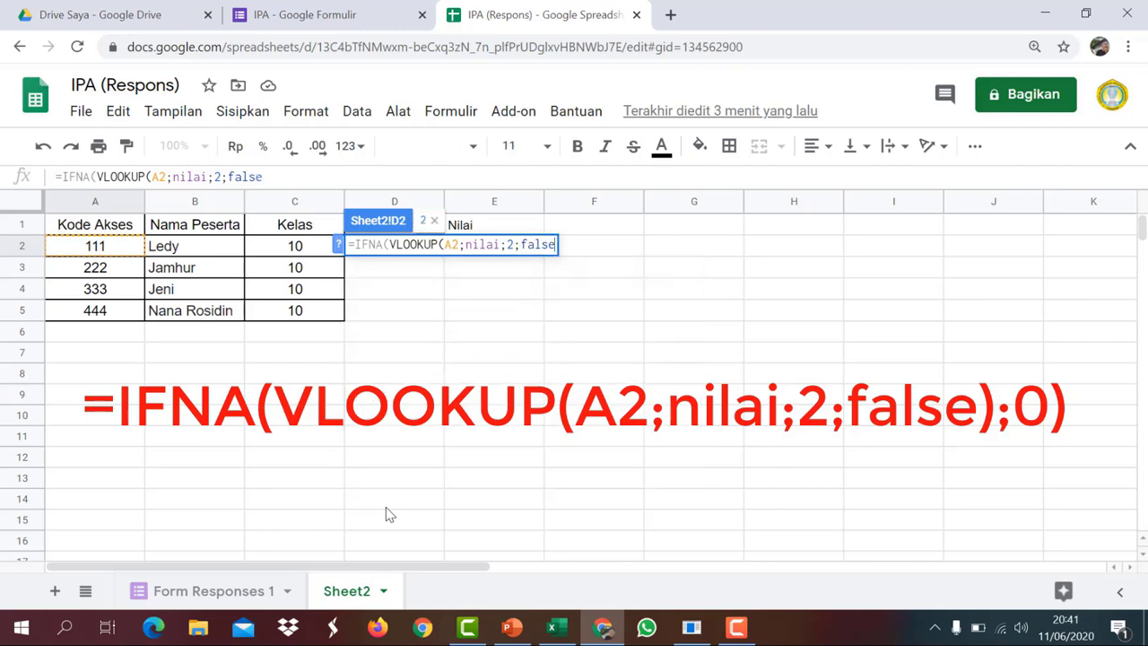
Close the VLOOKUP, give IFNA the fallback value 0, and enter the finished formula =IFNA(VLOOKUP(A2;nilai;2;false);0) in D2
{"action": "type", "text": ")"}
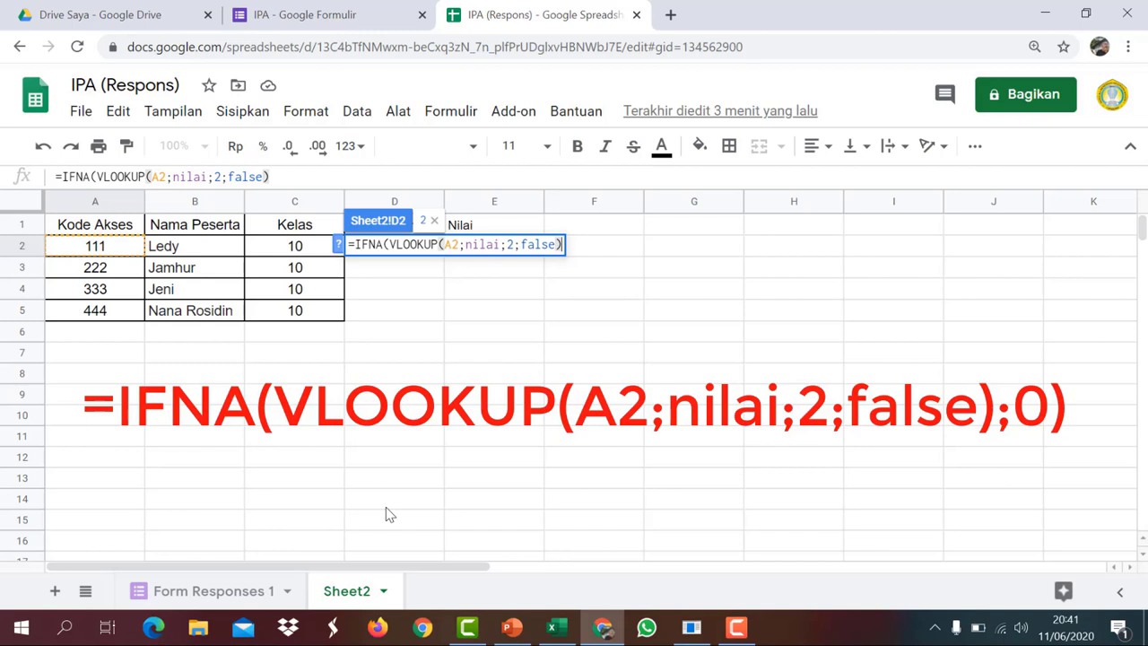
{"action": "type", "text": ";"}
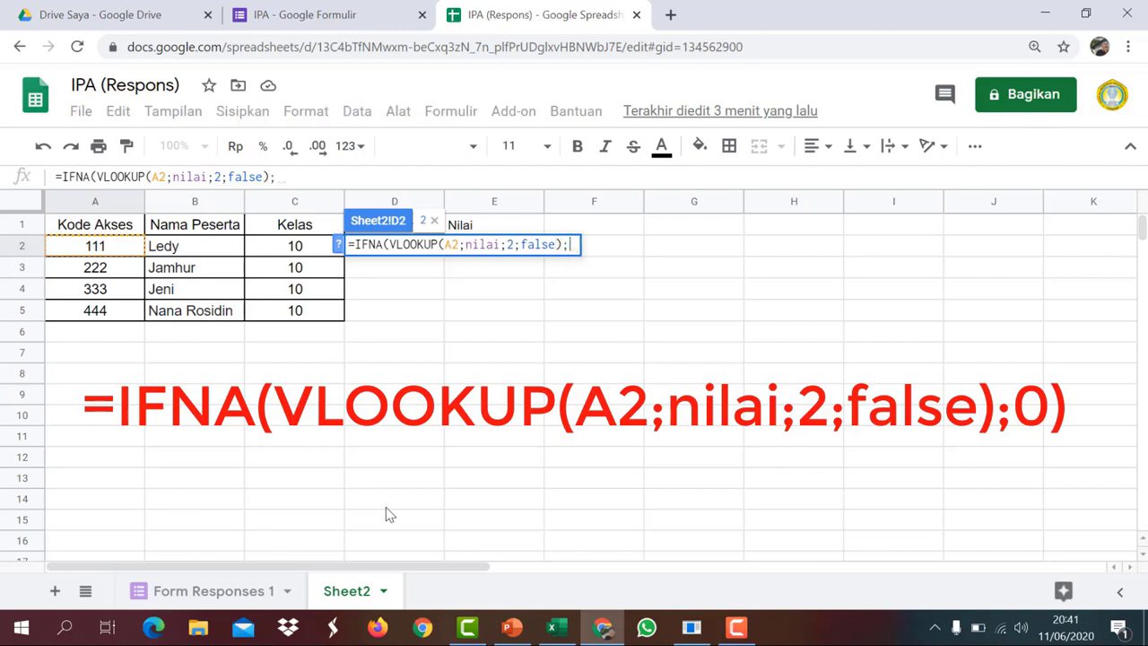
{"action": "type", "text": "0"}
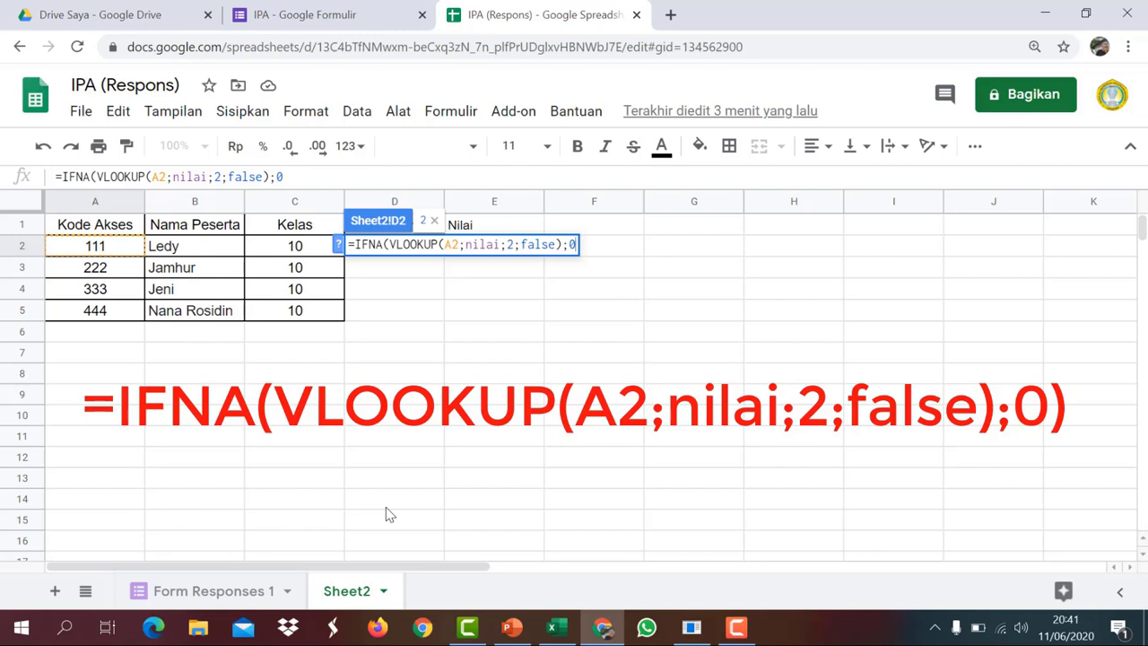
{"action": "type", "text": ")"}
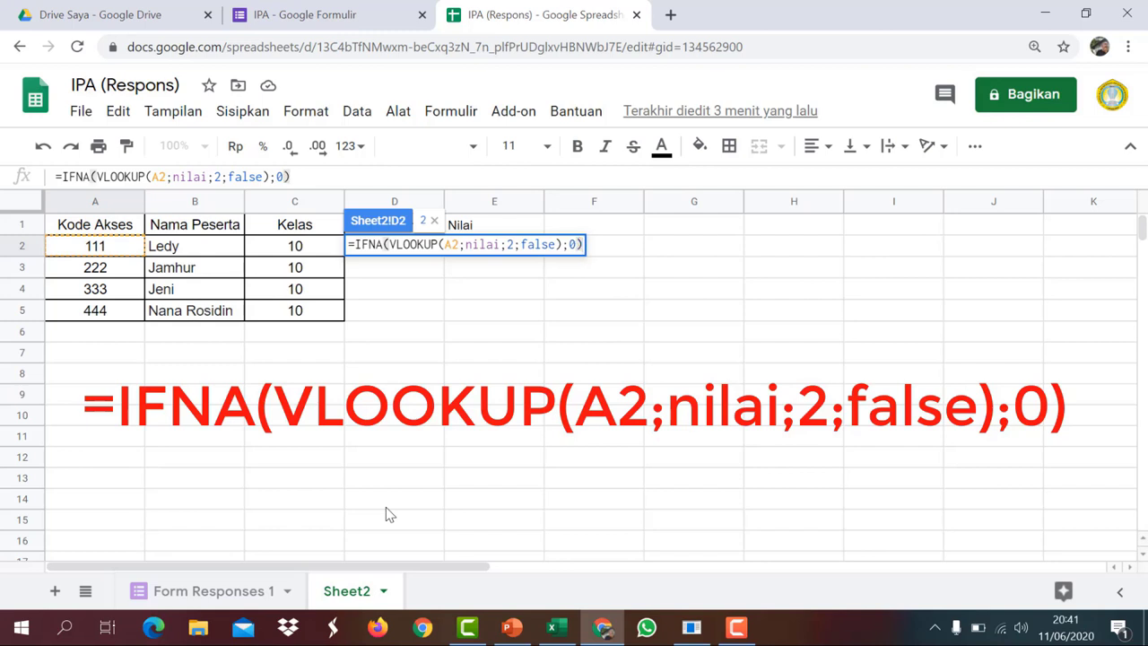
{"action": "key", "text": "Return"}
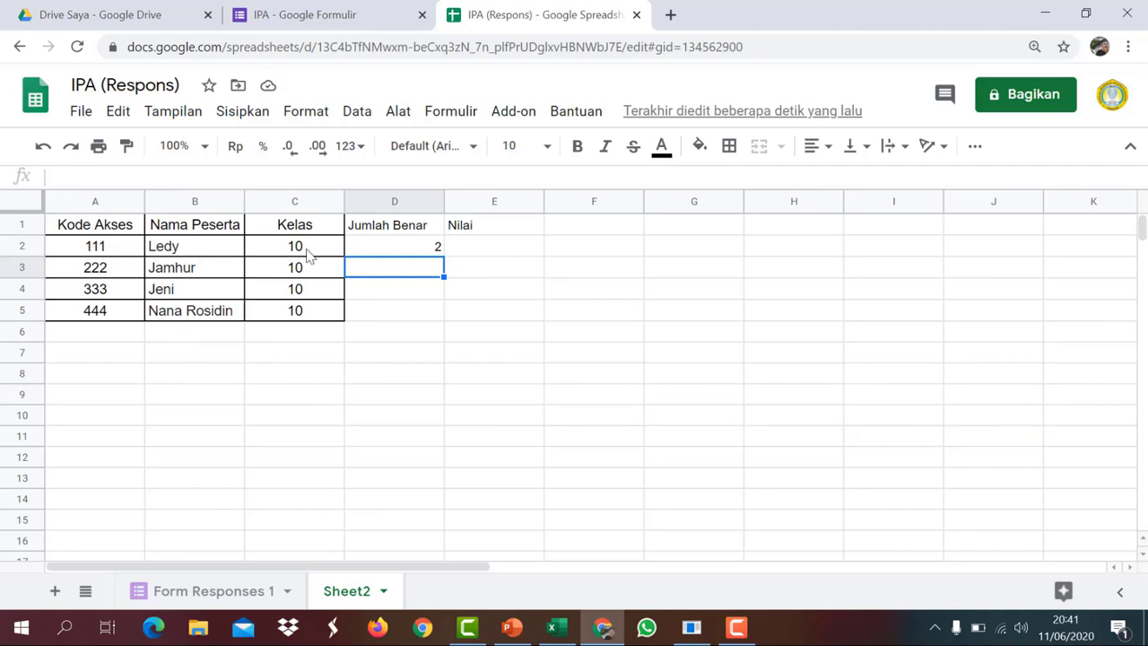
Compare the D2 result on Sheet2 with the same participant's name, access code and score in row 4 of Form Responses 1
{"action": "left_click", "coordinate": [416, 248]}
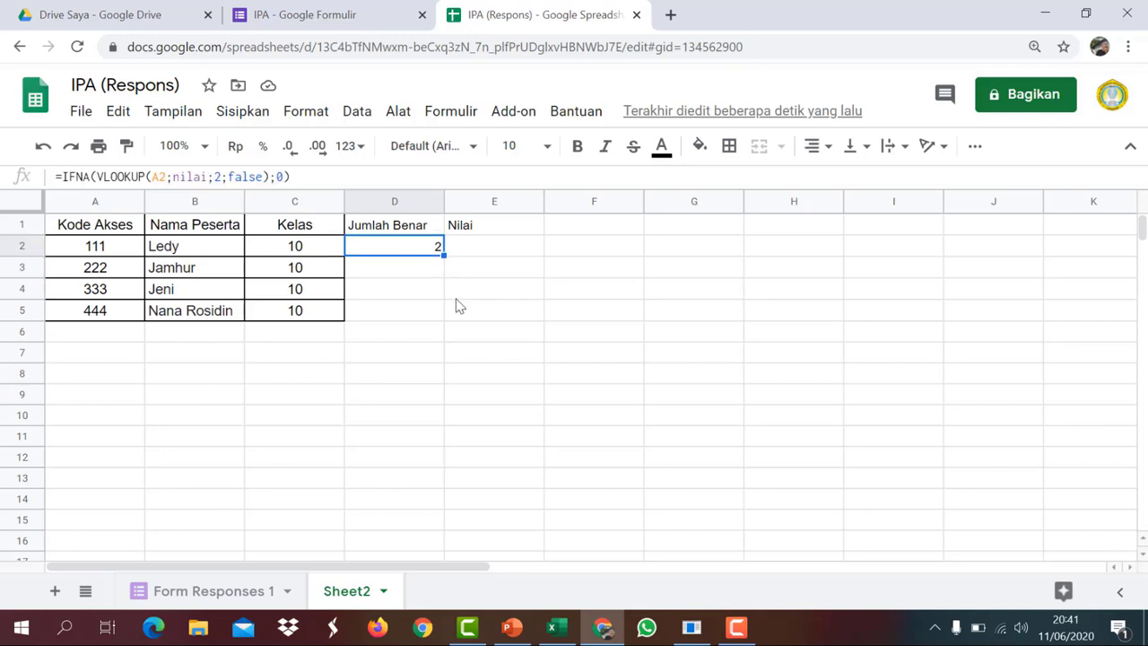
{"action": "left_click", "coordinate": [220, 593]}
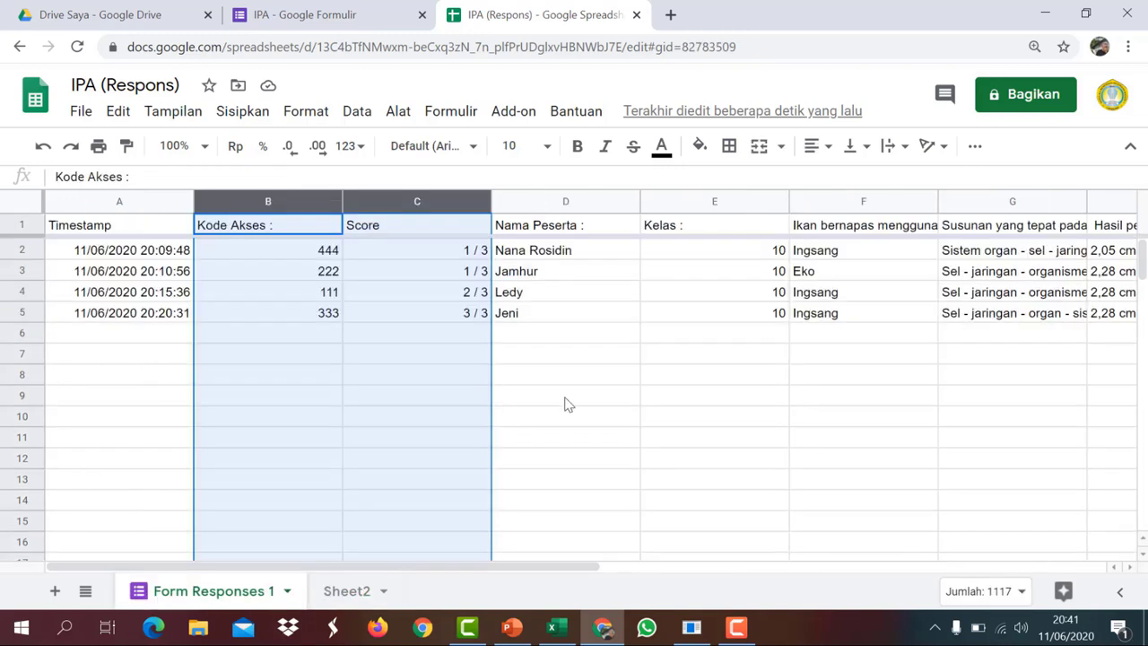
{"action": "left_click", "coordinate": [518, 297]}
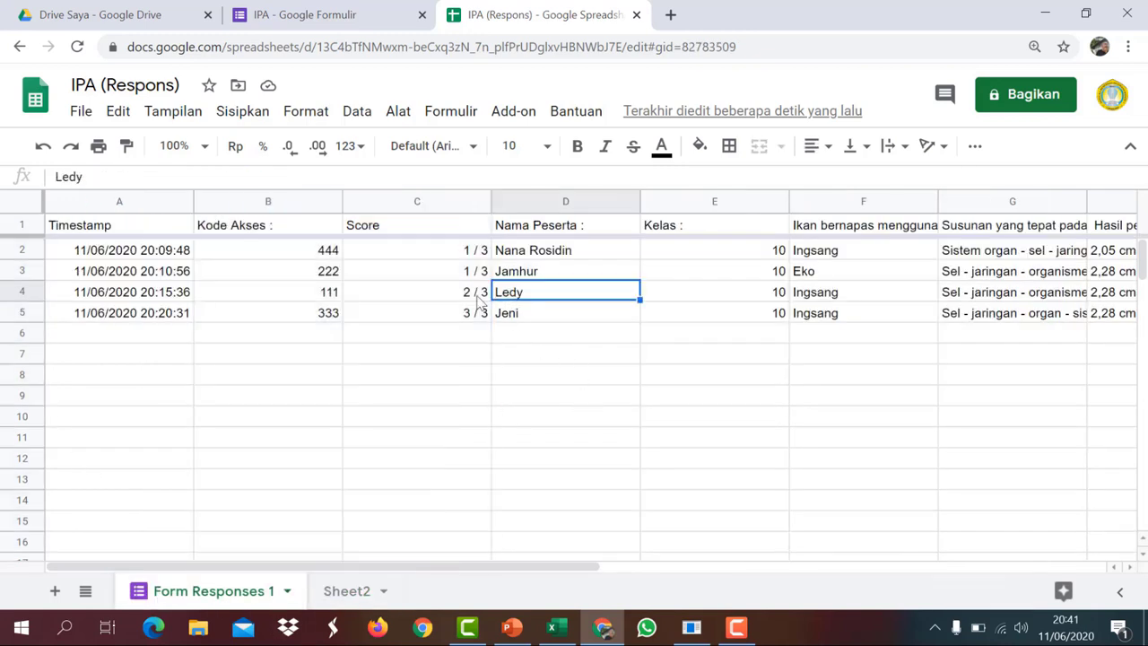
{"action": "left_click", "coordinate": [327, 298]}
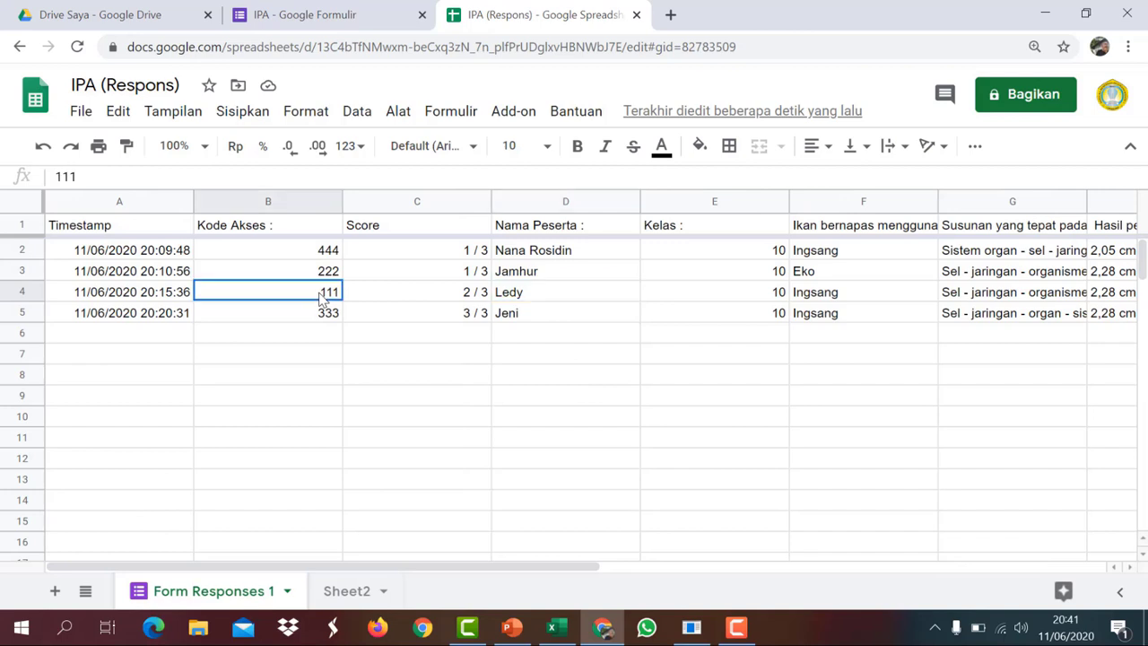
{"action": "left_click", "coordinate": [470, 299]}
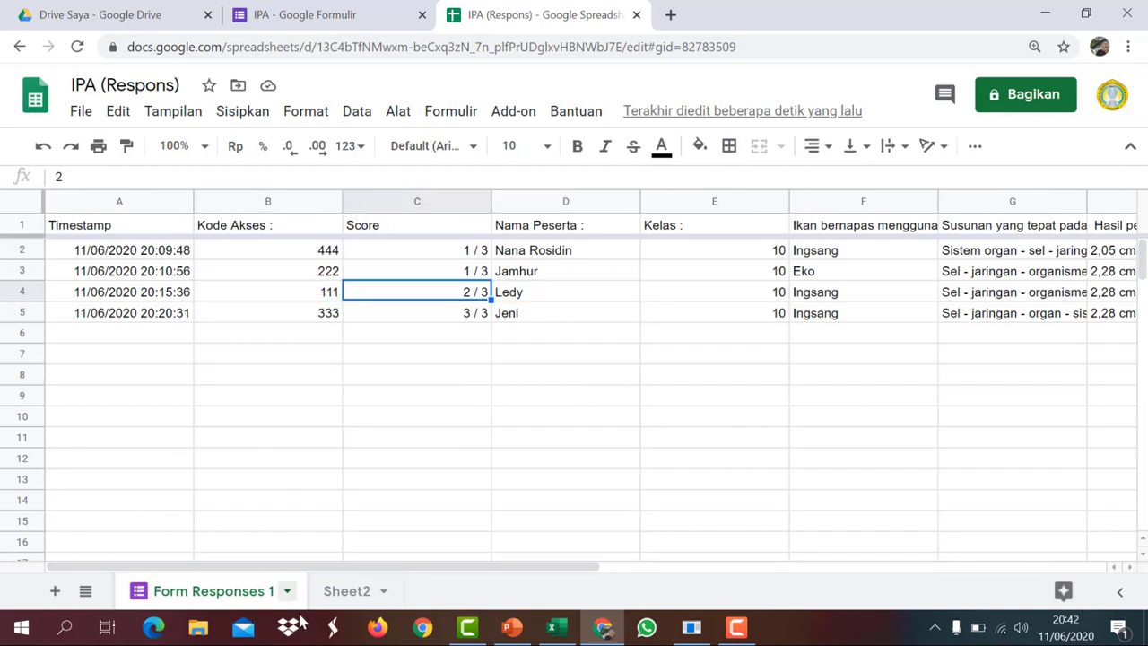
Fill the Jumlah Benar formula on Sheet2 from D2 down to D5 and check the copies in D3 and D4
{"action": "left_click", "coordinate": [348, 591]}
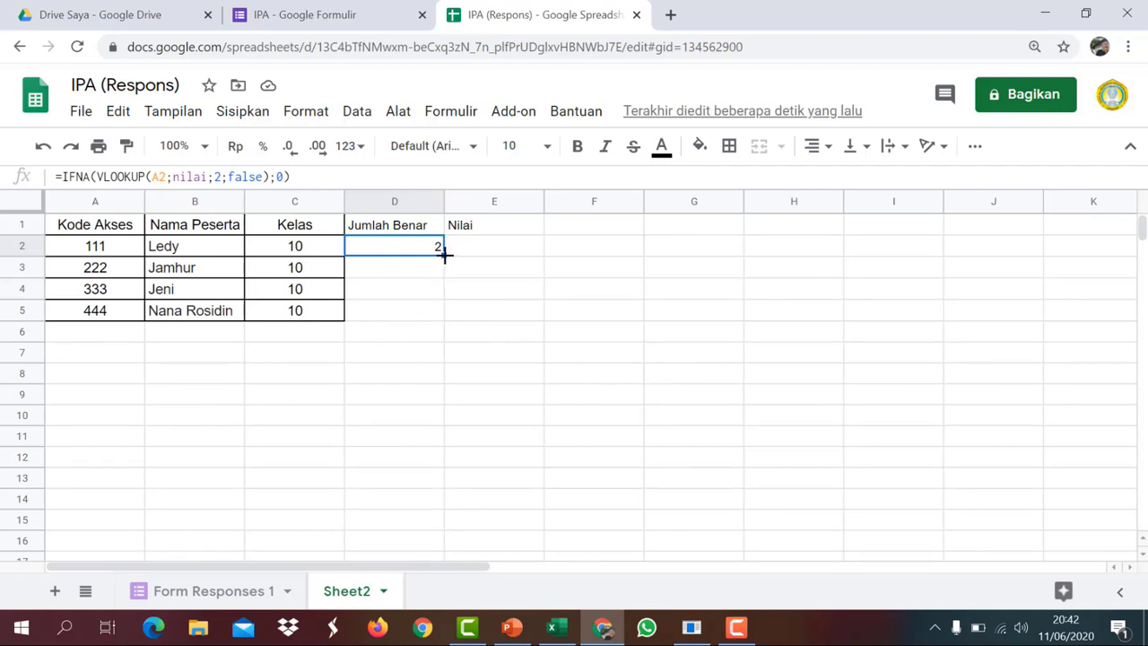
{"action": "left_click_drag", "start_coordinate": [442, 258], "coordinate": [446, 321]}
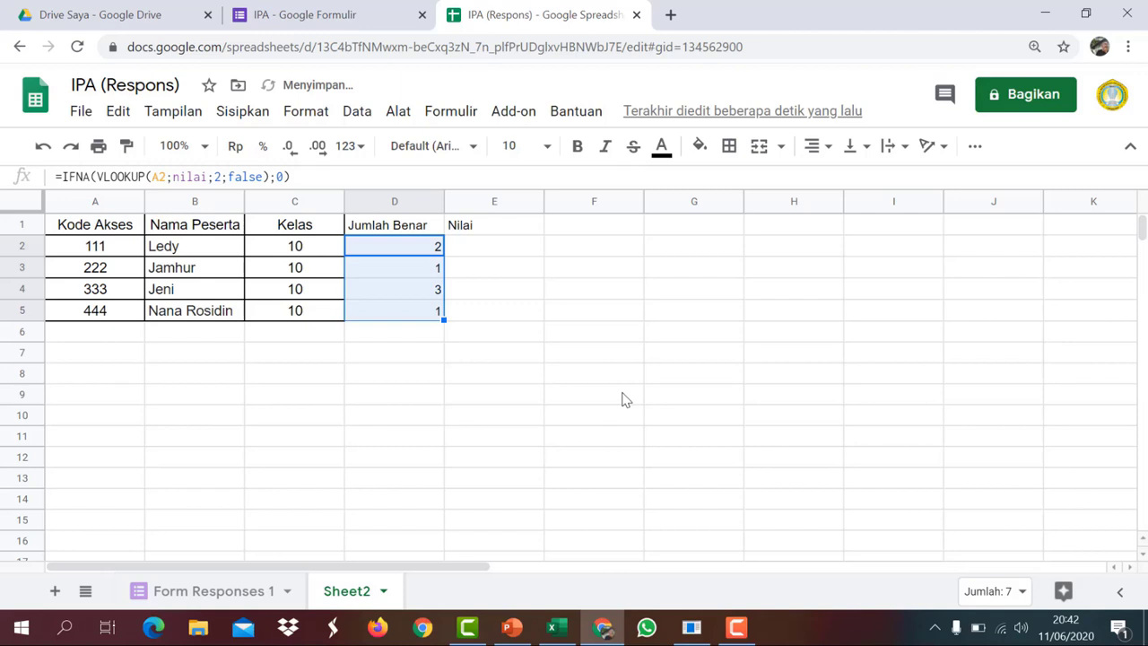
{"action": "left_click", "coordinate": [395, 274]}
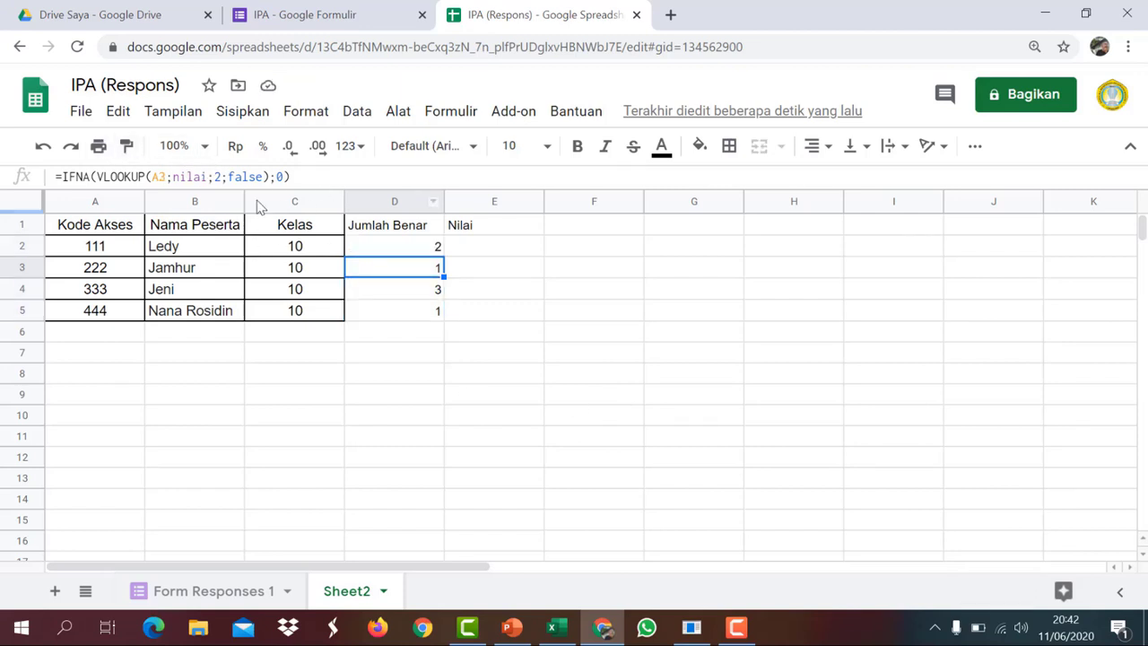
{"action": "left_click", "coordinate": [406, 298]}
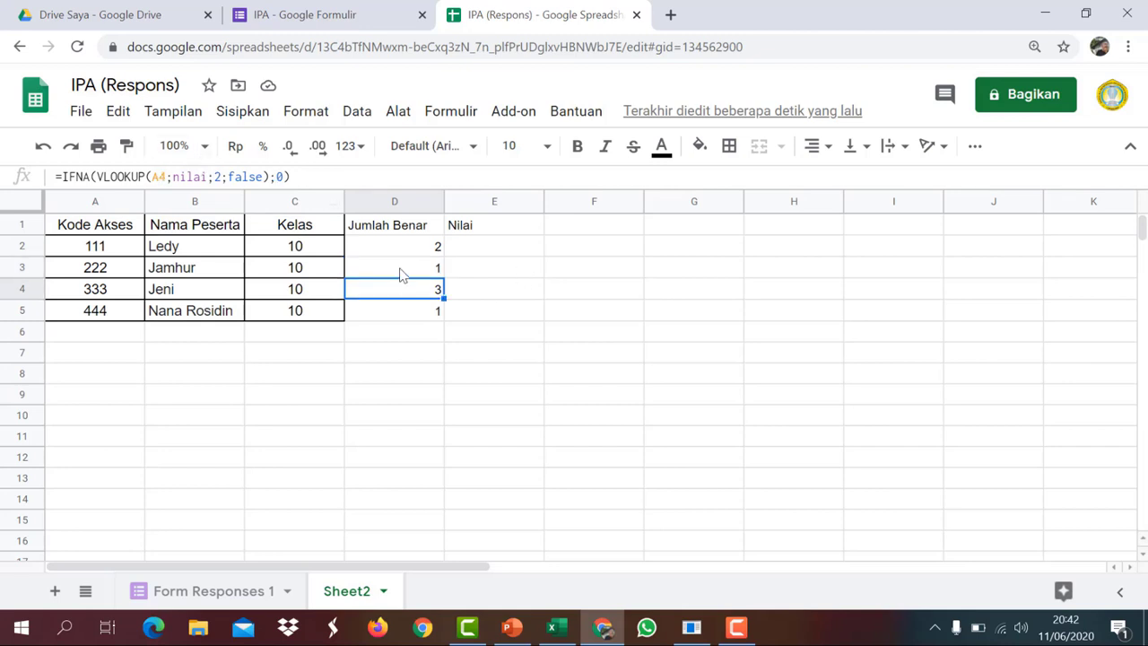
Compare the D3 result on Sheet2 with the matching participant's name, access code and score in row 3 of Form Responses 1
{"action": "left_click", "coordinate": [399, 273]}
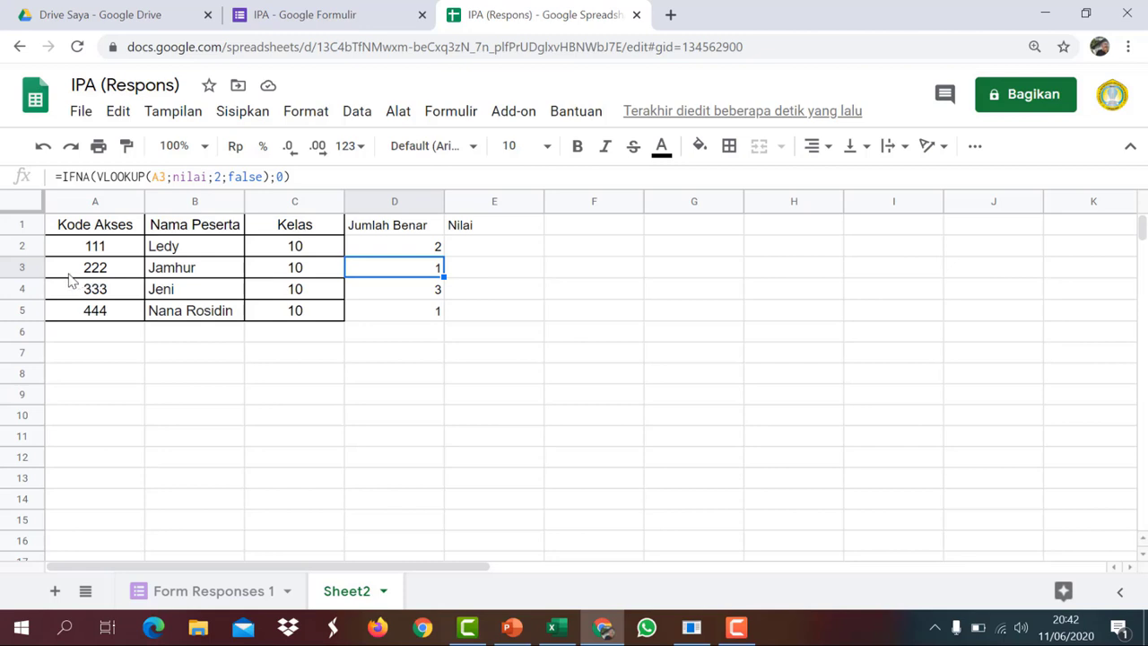
{"action": "left_click", "coordinate": [240, 592]}
{"action": "left_click", "coordinate": [517, 274]}
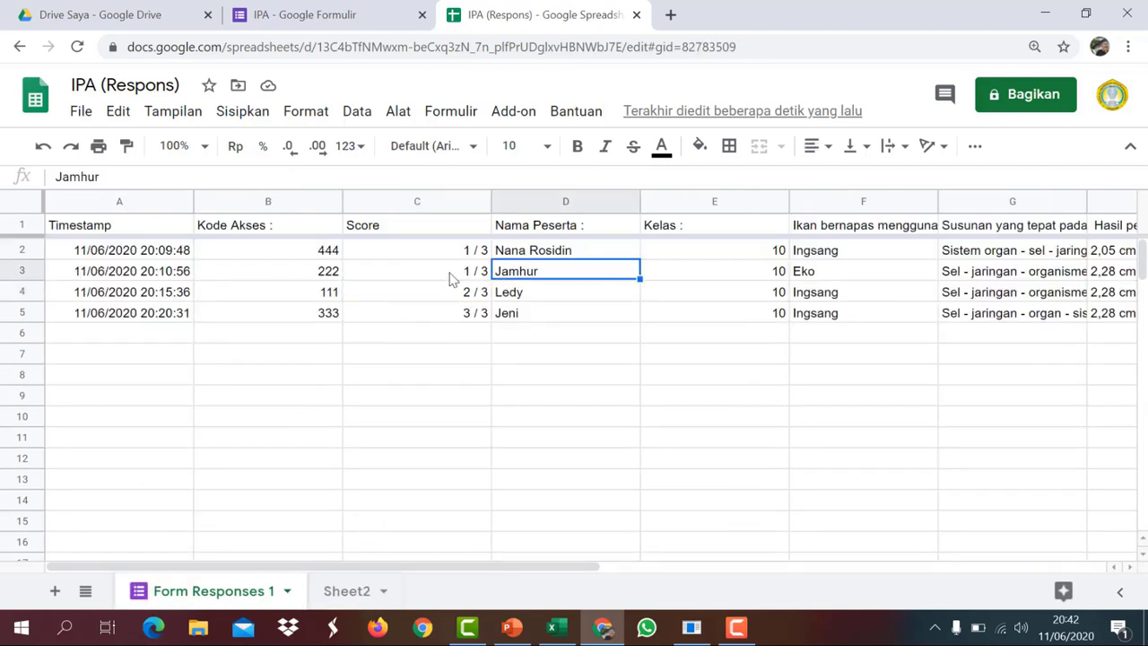
{"action": "left_click", "coordinate": [335, 280]}
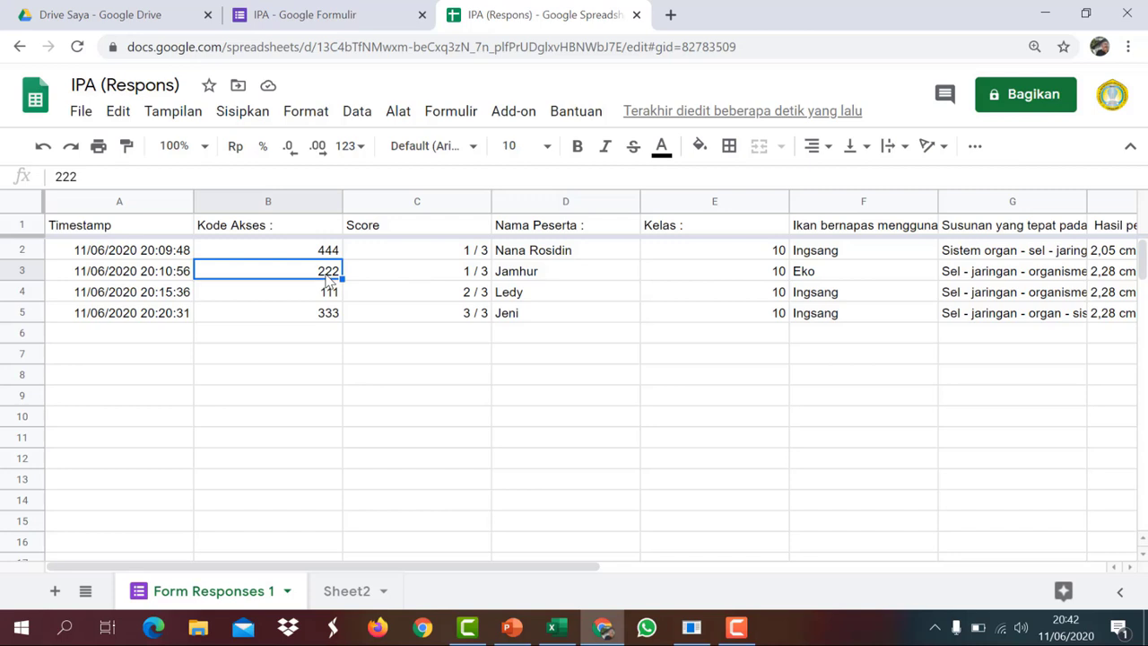
{"action": "left_click", "coordinate": [468, 278]}
{"action": "left_click", "coordinate": [348, 592]}
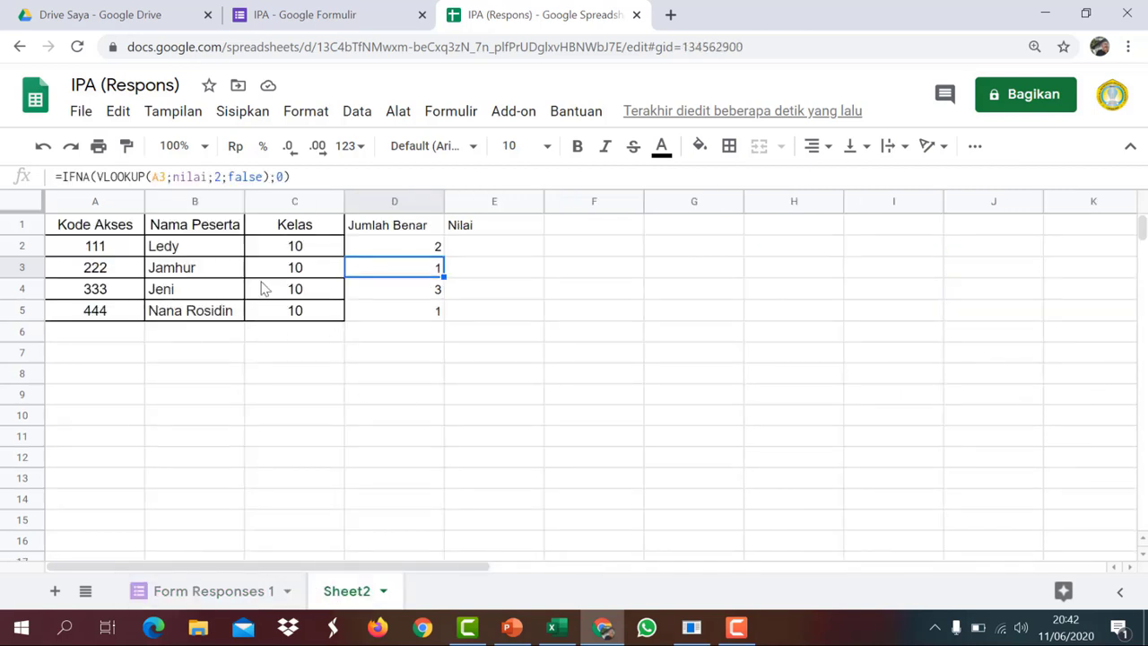
Compare the Sheet2 row 4 participant, access code and D4 result with row 5 of Form Responses 1
{"action": "left_click", "coordinate": [168, 293]}
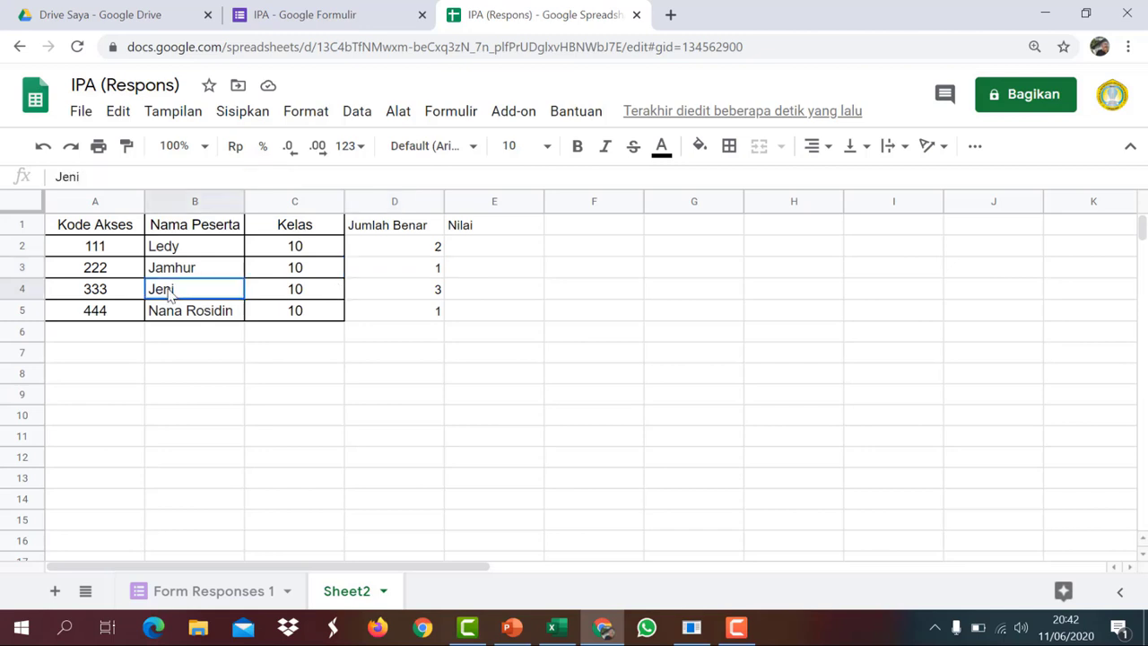
{"action": "left_click", "coordinate": [101, 290]}
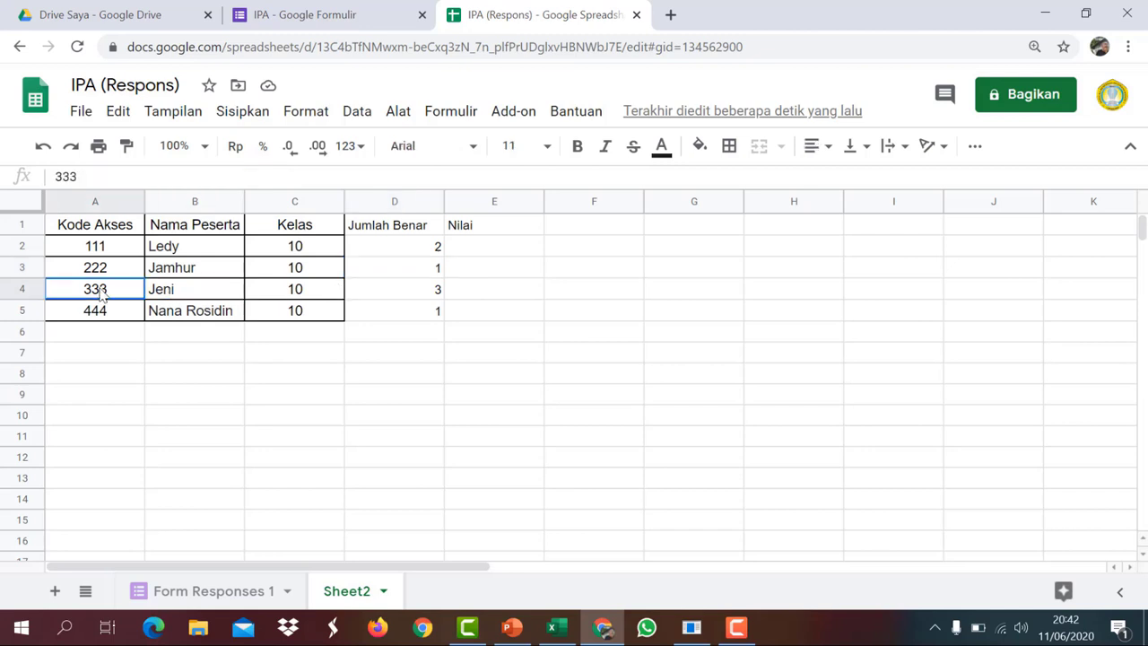
{"action": "left_click", "coordinate": [397, 292]}
{"action": "left_click", "coordinate": [240, 592]}
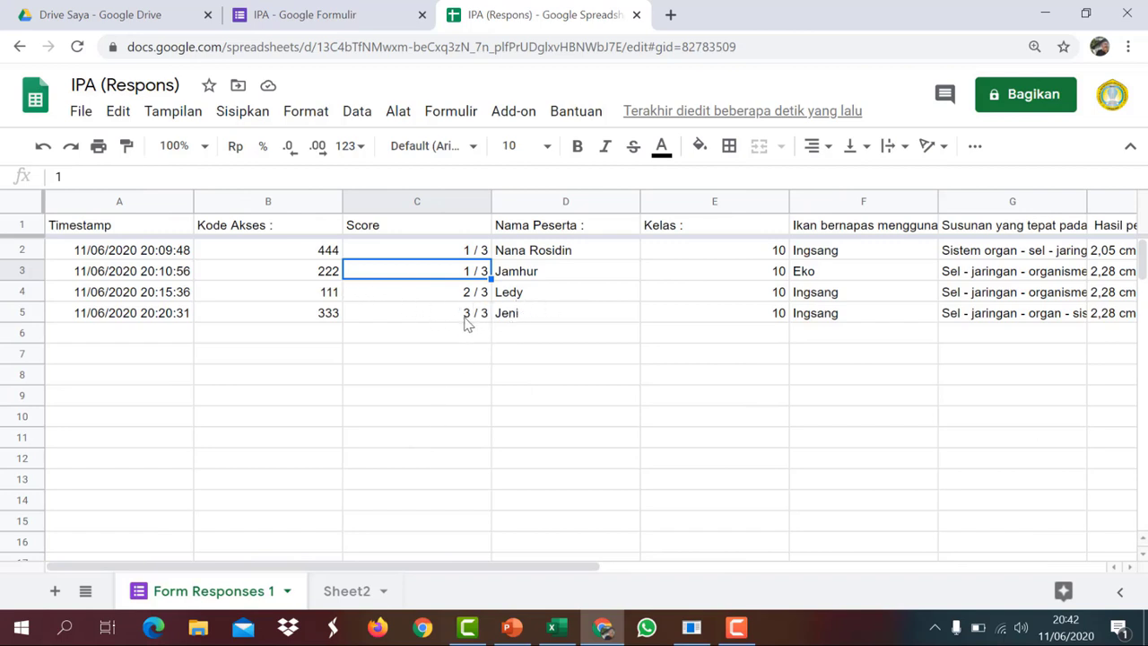
{"action": "left_click", "coordinate": [511, 321]}
{"action": "left_click", "coordinate": [310, 320]}
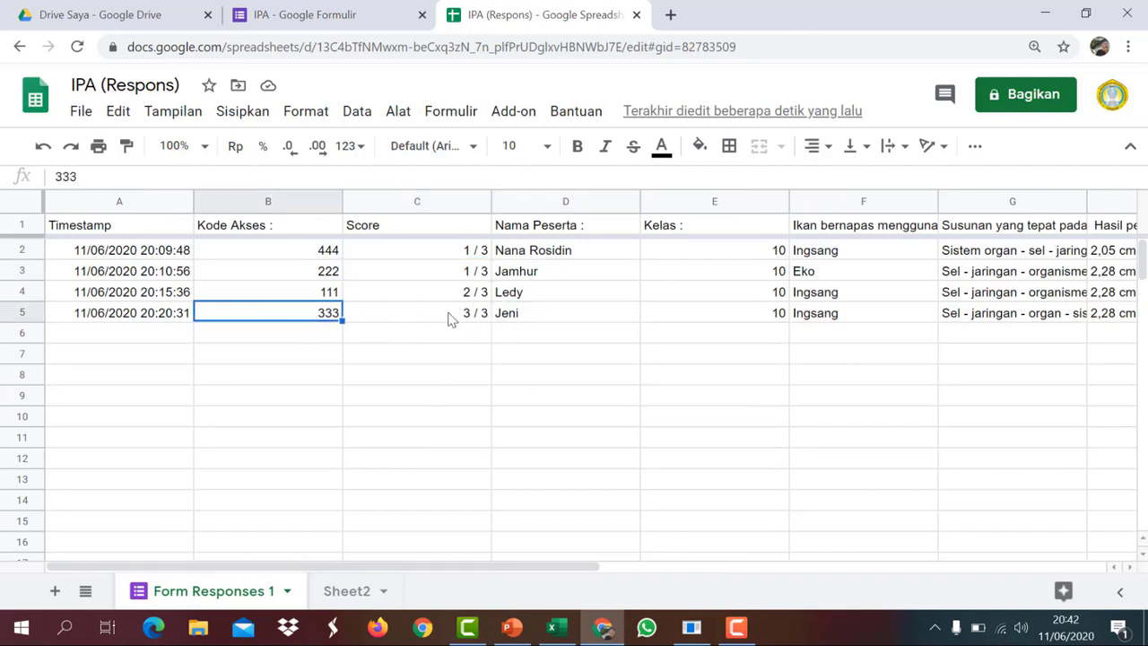
{"action": "left_click", "coordinate": [451, 316]}
Compare the Sheet2 row 5 participant, access code and D5 result with row 2 of Form Responses 1
{"action": "left_click", "coordinate": [346, 591]}
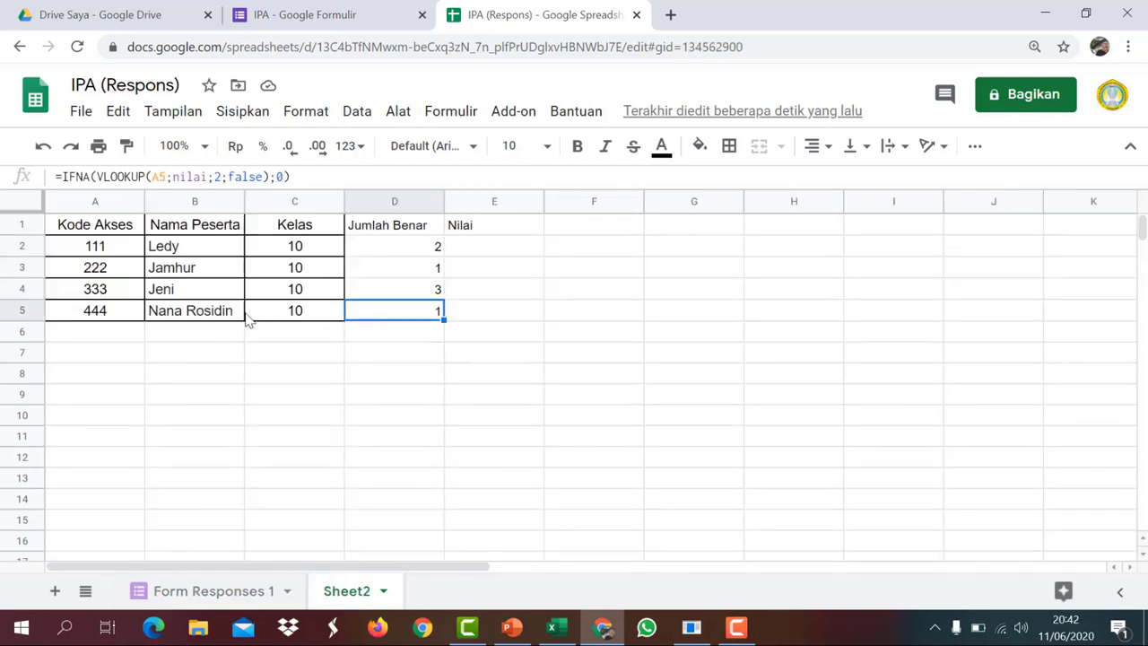
{"action": "left_click", "coordinate": [193, 312]}
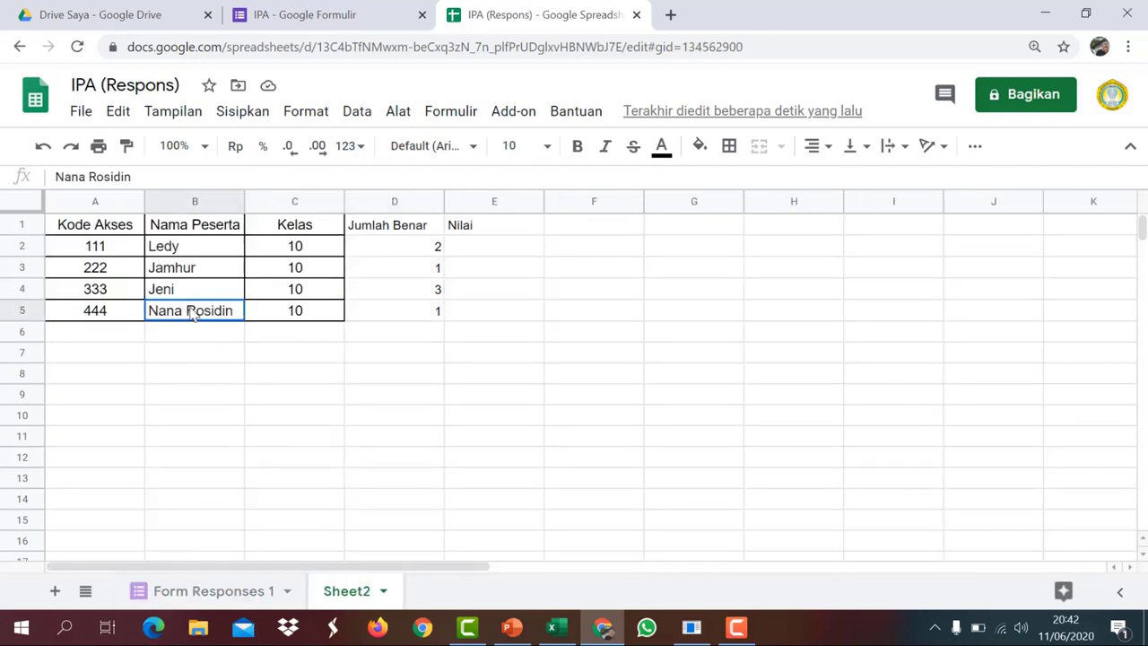
{"action": "left_click", "coordinate": [96, 313]}
{"action": "left_click", "coordinate": [210, 591]}
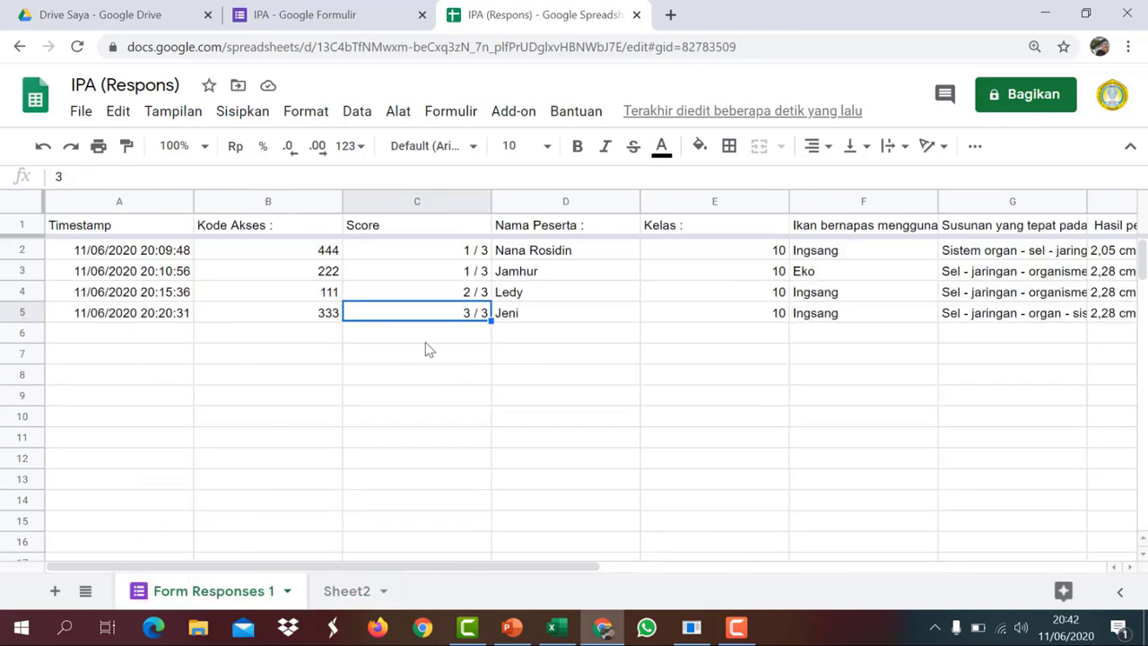
{"action": "left_click", "coordinate": [513, 256]}
{"action": "left_click", "coordinate": [327, 255]}
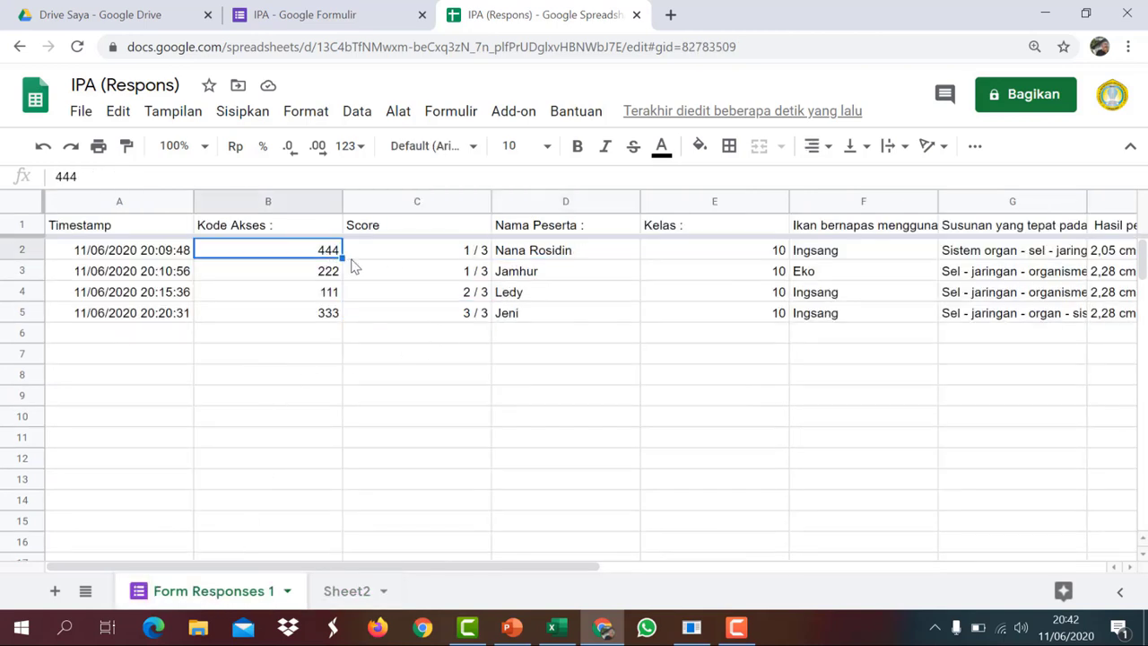
{"action": "left_click", "coordinate": [464, 257]}
Return to Sheet2 and review the access code and participant name in row 2
{"action": "left_click", "coordinate": [372, 589]}
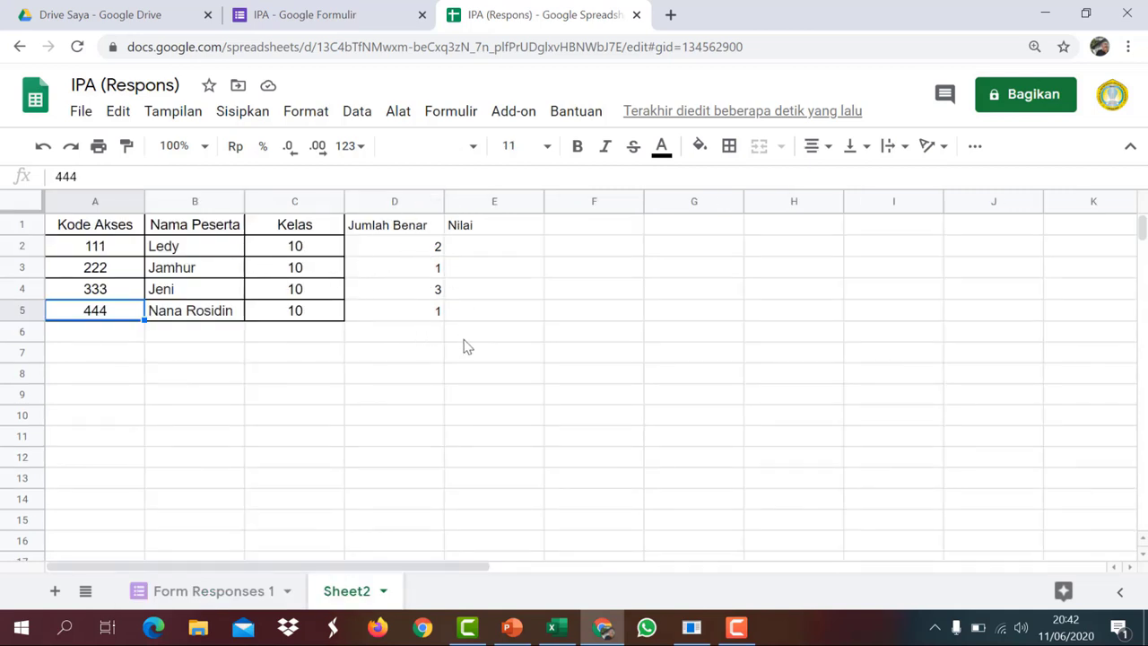
{"action": "left_click", "coordinate": [123, 254]}
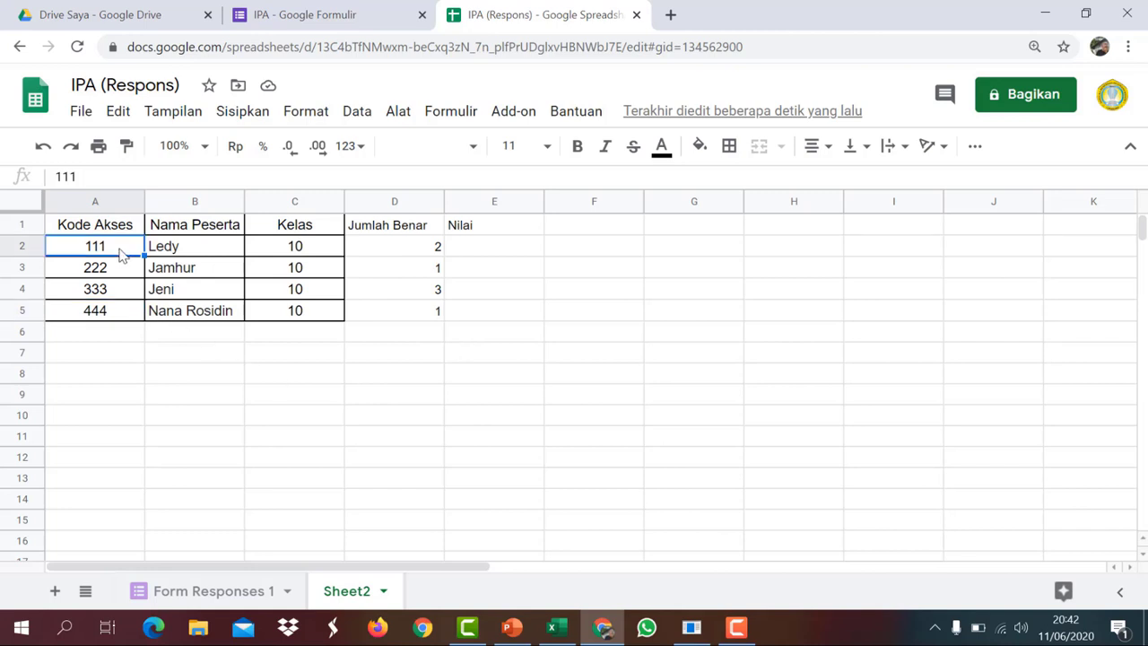
{"action": "left_click", "coordinate": [206, 256]}
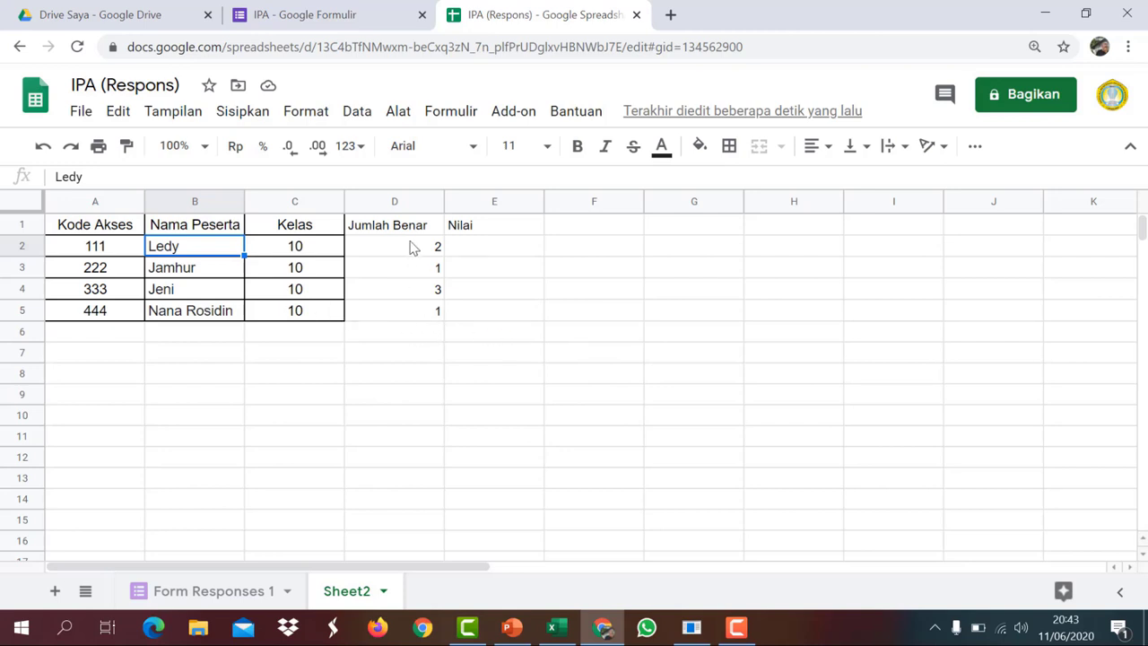
Centre-align the Jumlah Benar column D and the Nilai column E
{"action": "left_click", "coordinate": [413, 205]}
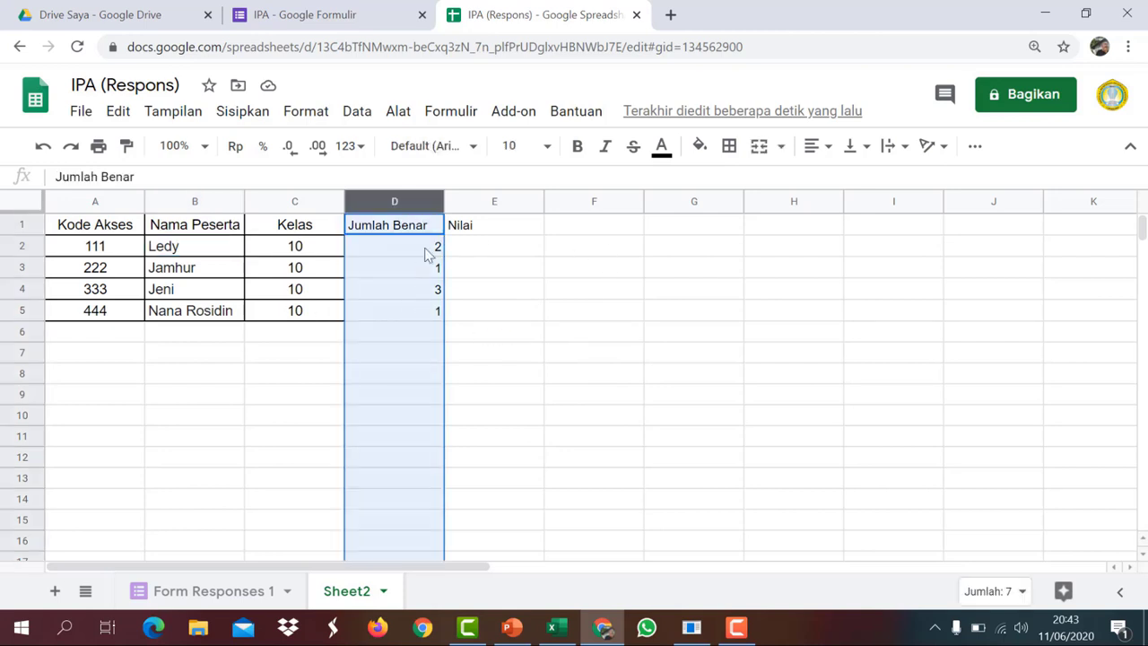
{"action": "left_click", "coordinate": [830, 147]}
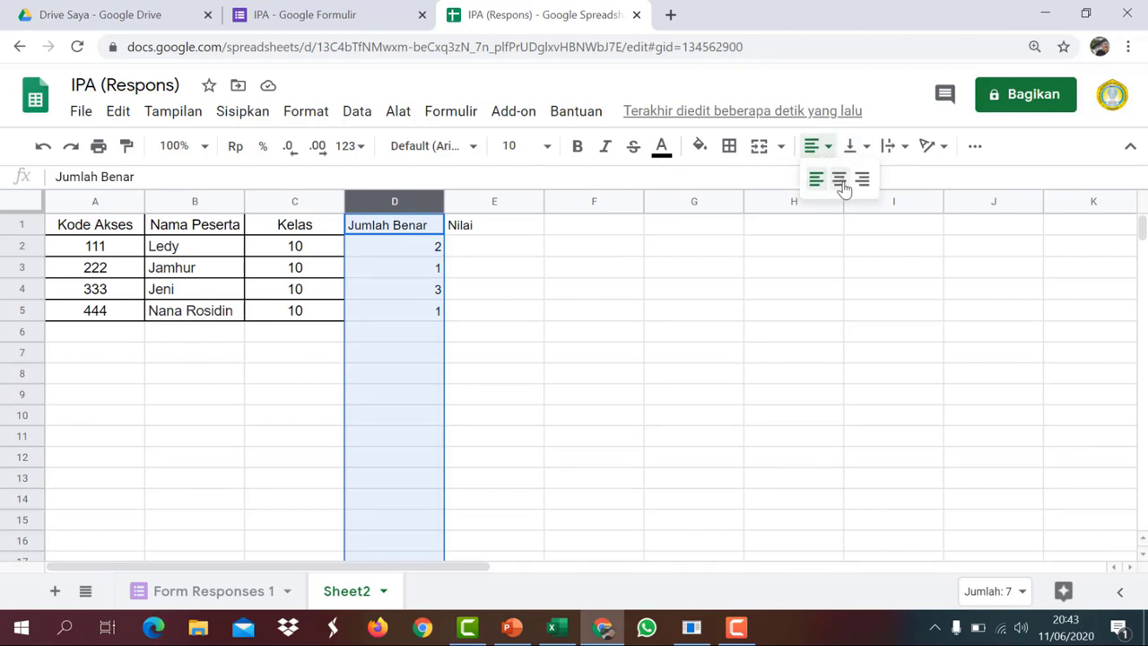
{"action": "left_click", "coordinate": [840, 181]}
{"action": "left_click", "coordinate": [732, 399]}
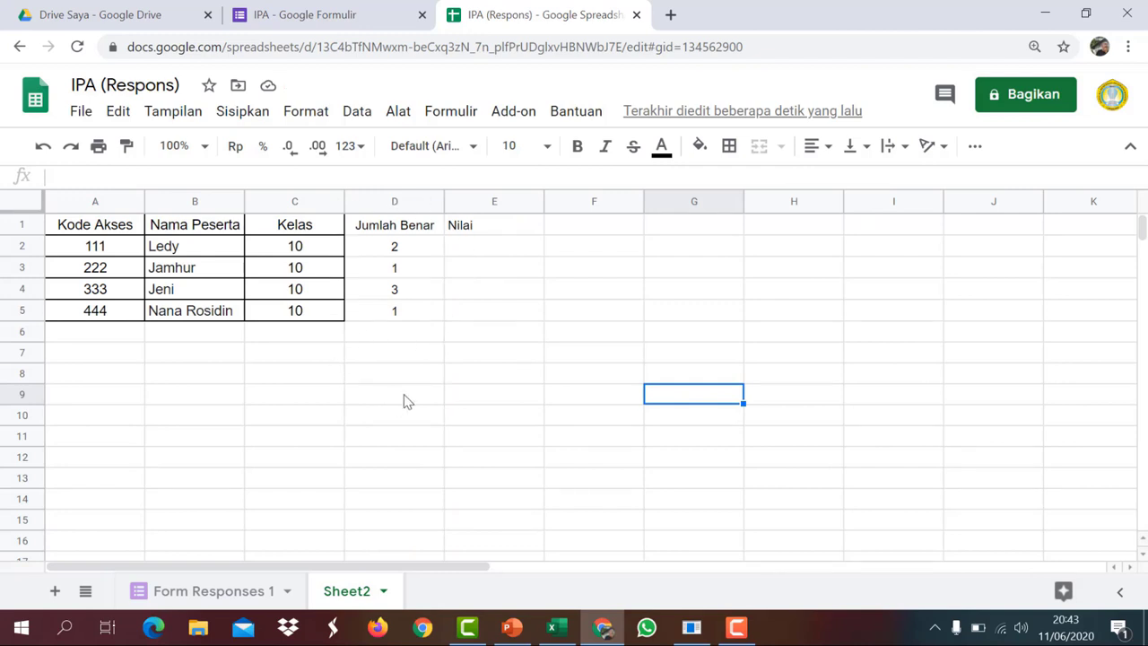
{"action": "left_click", "coordinate": [481, 202]}
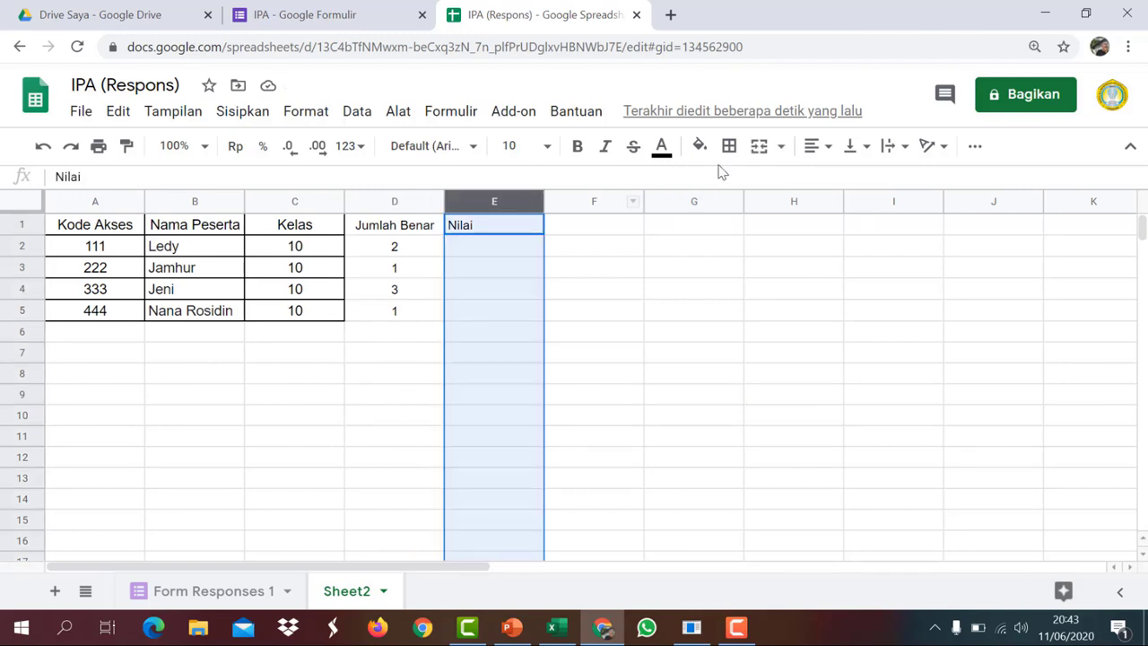
{"action": "left_click", "coordinate": [813, 146]}
{"action": "left_click", "coordinate": [840, 181]}
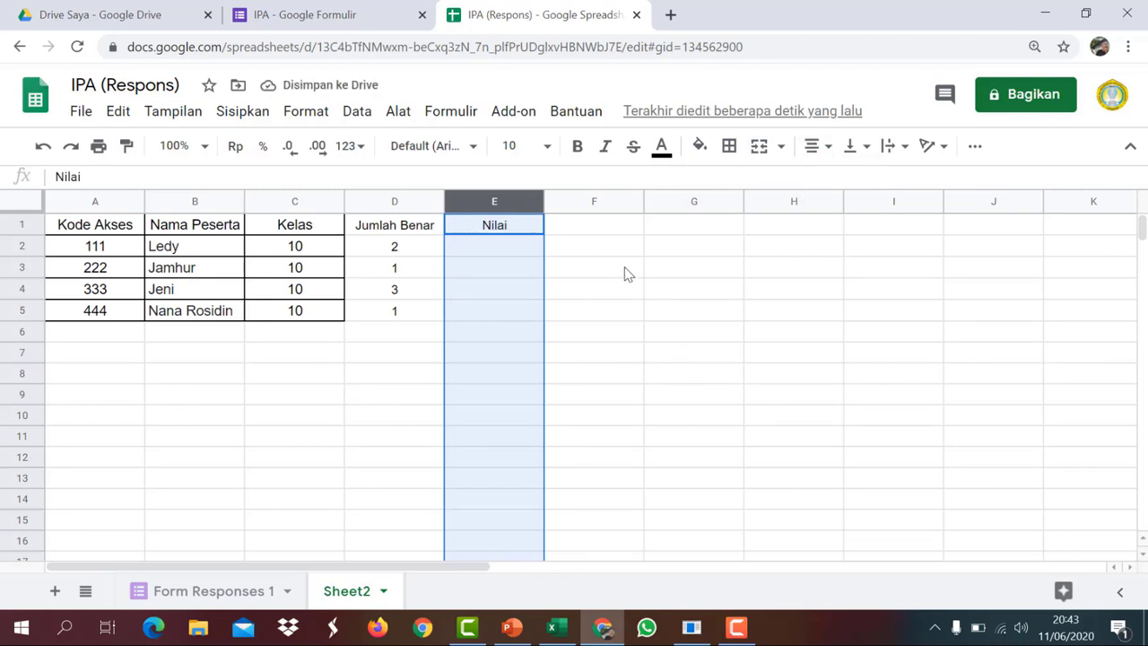
{"action": "left_click", "coordinate": [623, 232]}
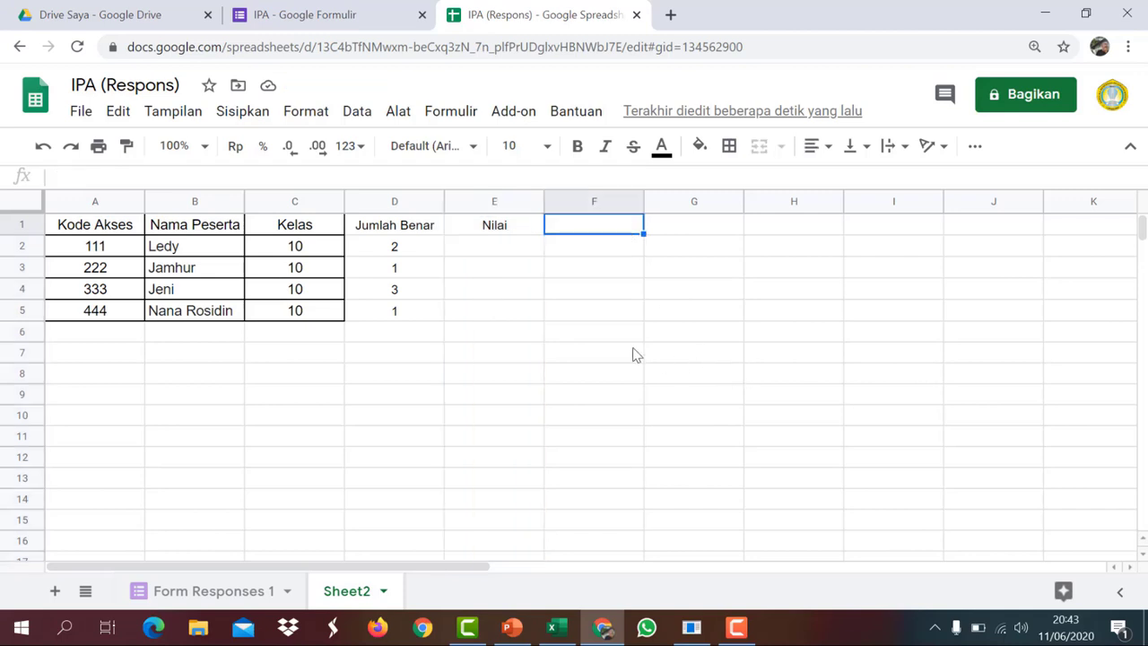
Calculate the first participant's Nilai in E2 with the formula =D2*25 and fill it down to E5
{"action": "left_click", "coordinate": [406, 246]}
{"action": "left_click", "coordinate": [404, 269]}
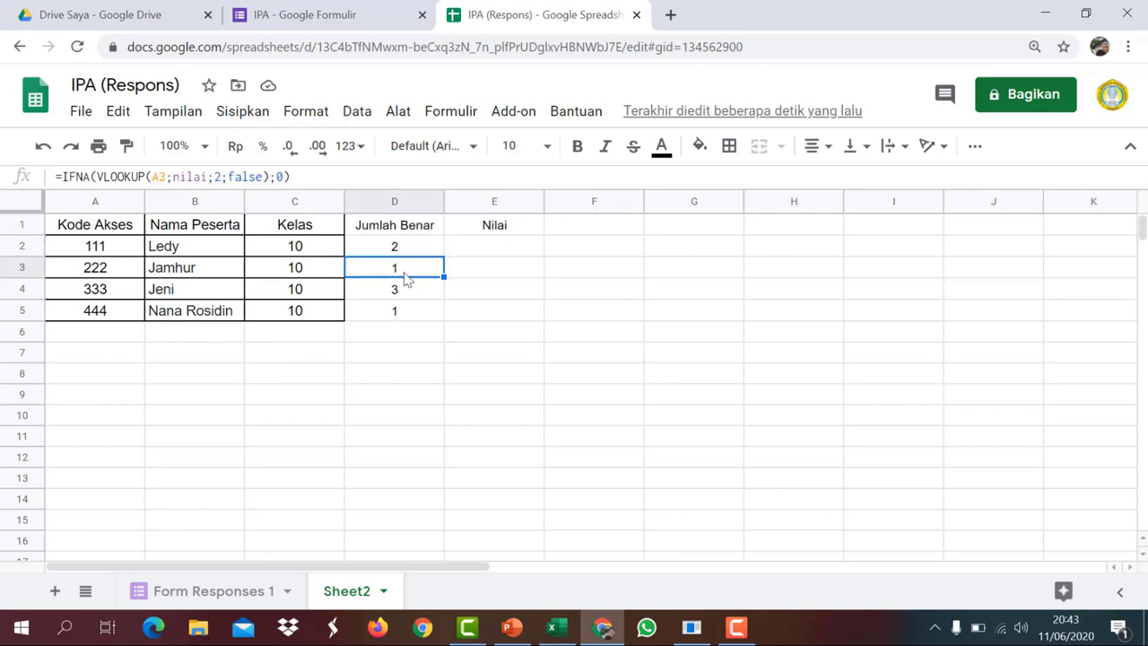
{"action": "left_click", "coordinate": [406, 298]}
{"action": "left_click", "coordinate": [409, 314]}
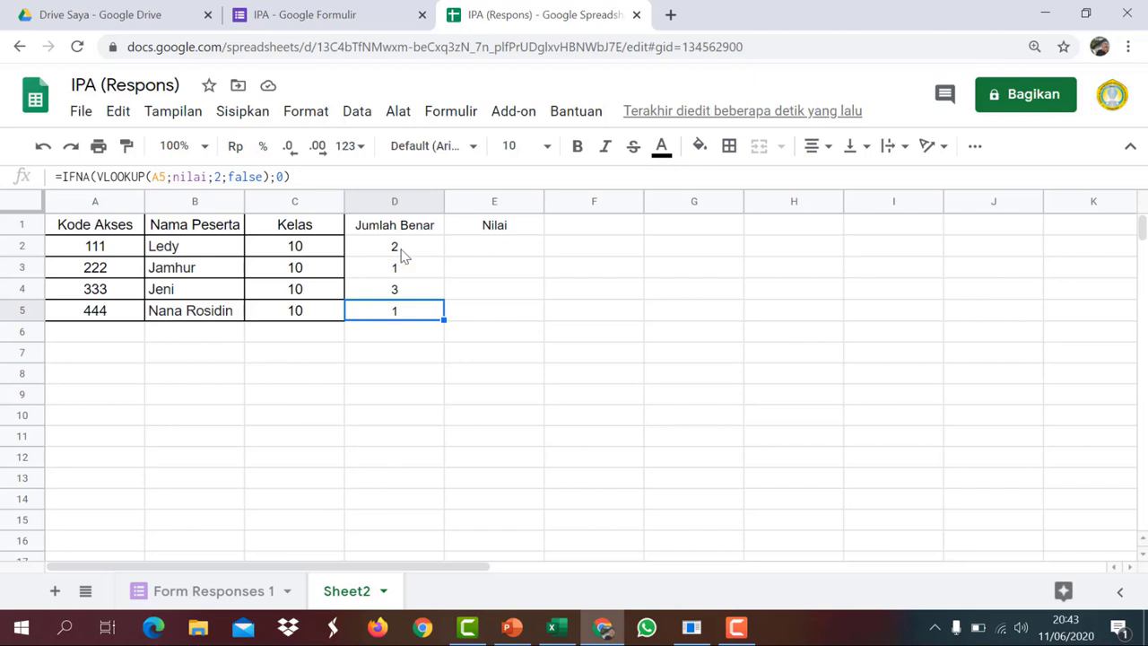
{"action": "left_click", "coordinate": [476, 251]}
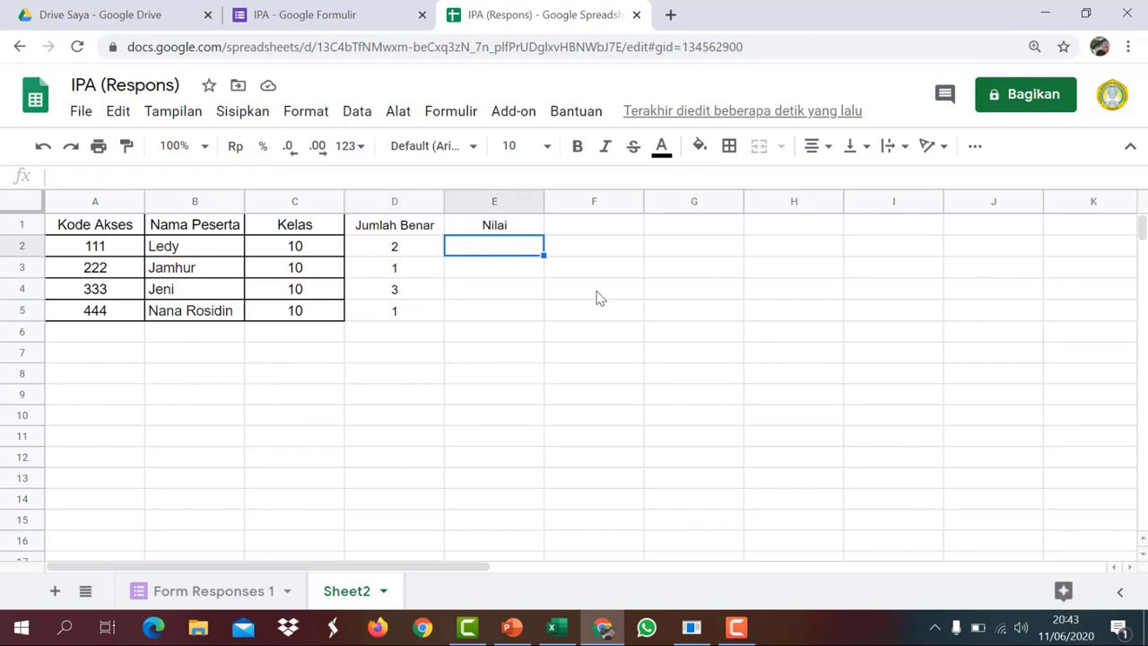
{"action": "type", "text": "="}
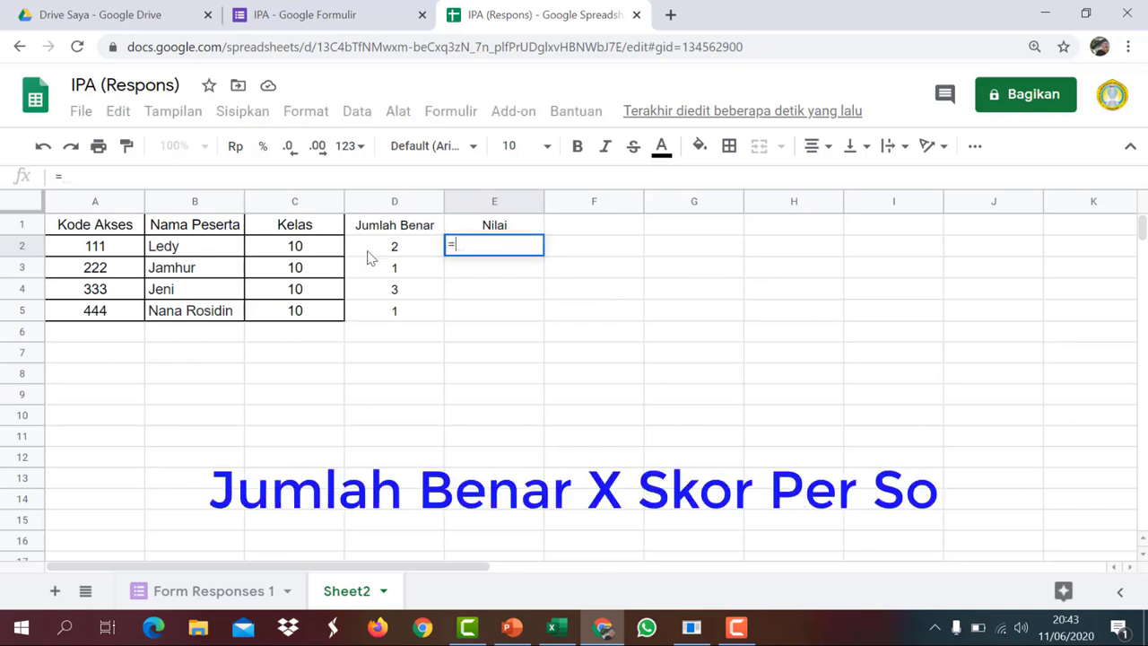
{"action": "left_click", "coordinate": [394, 250]}
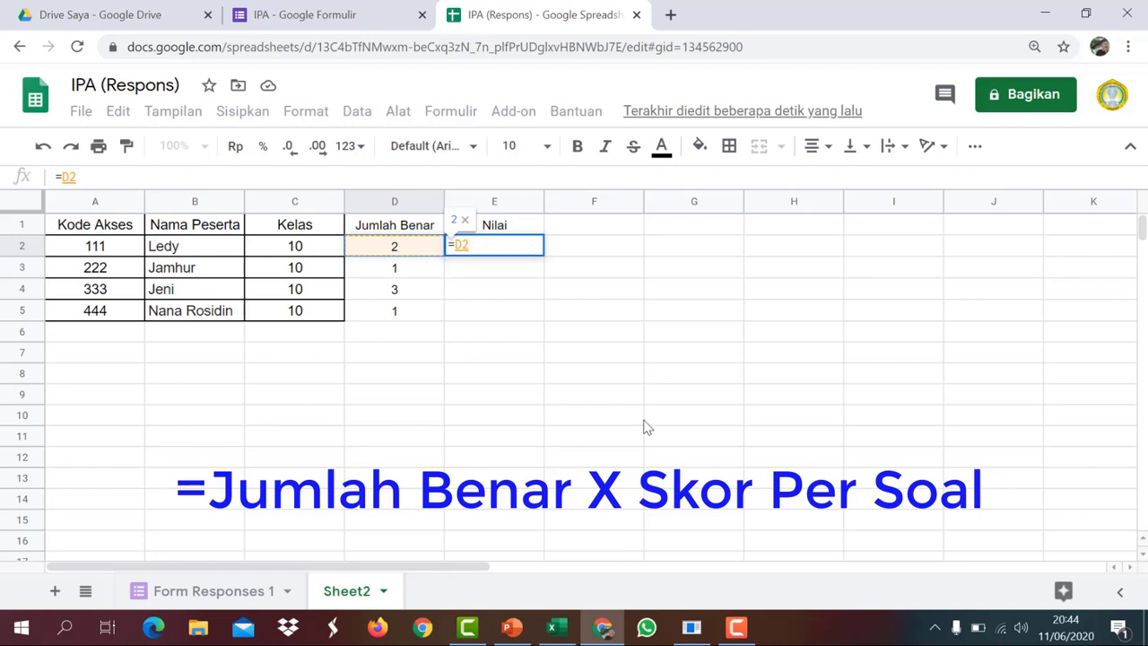
{"action": "type", "text": "*25"}
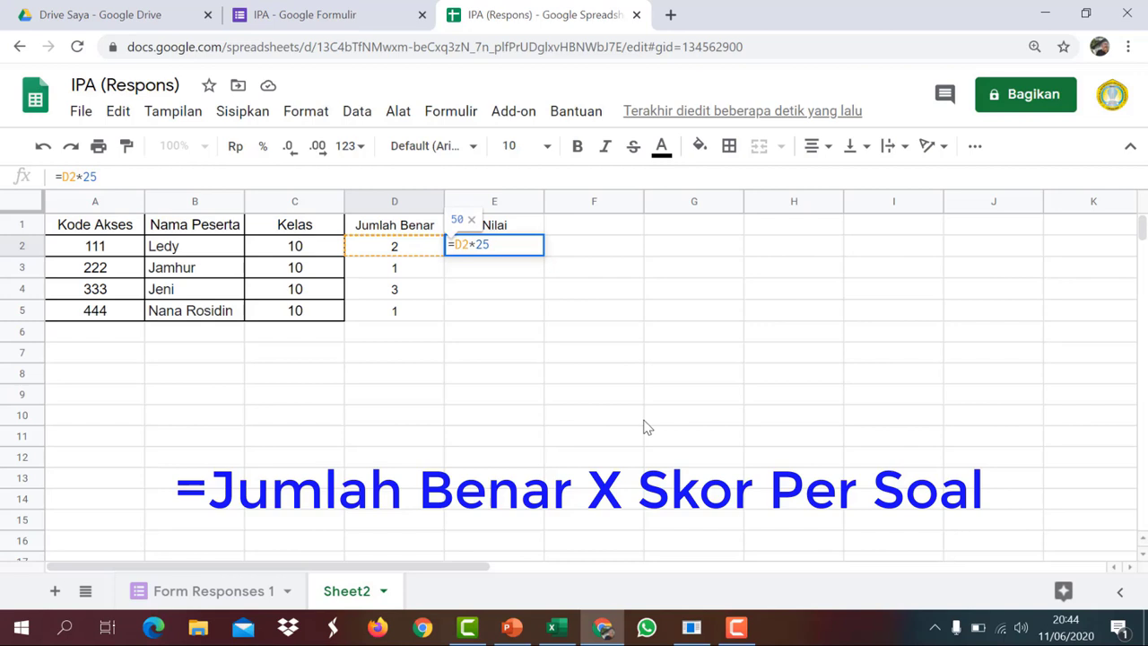
{"action": "key", "text": "Return"}
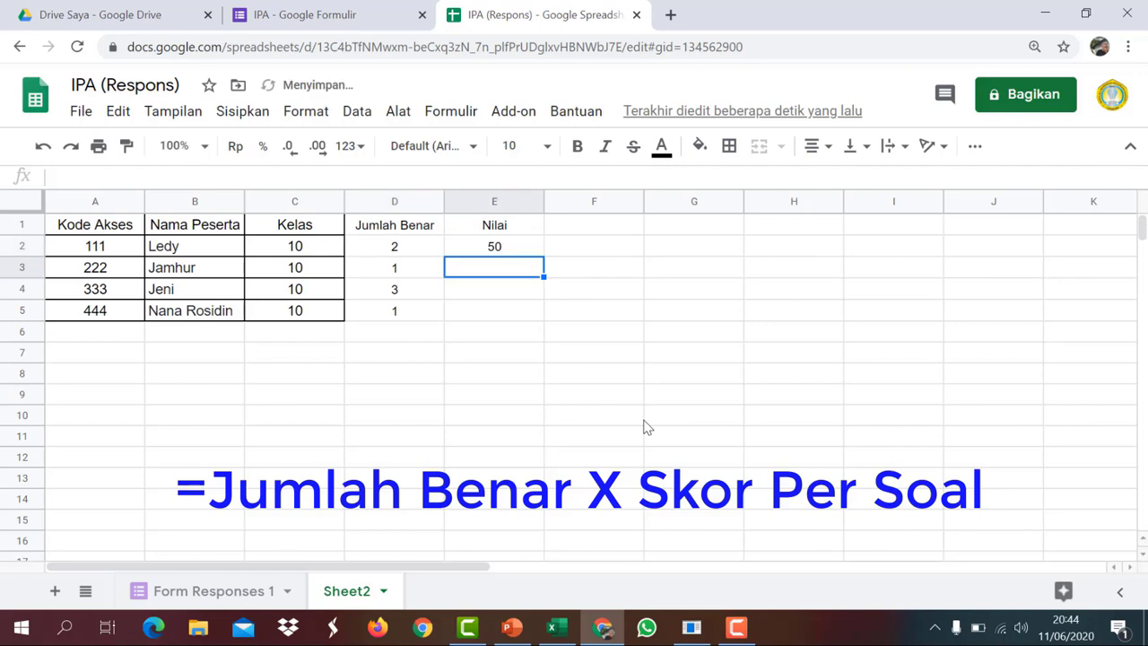
{"action": "left_click", "coordinate": [489, 247]}
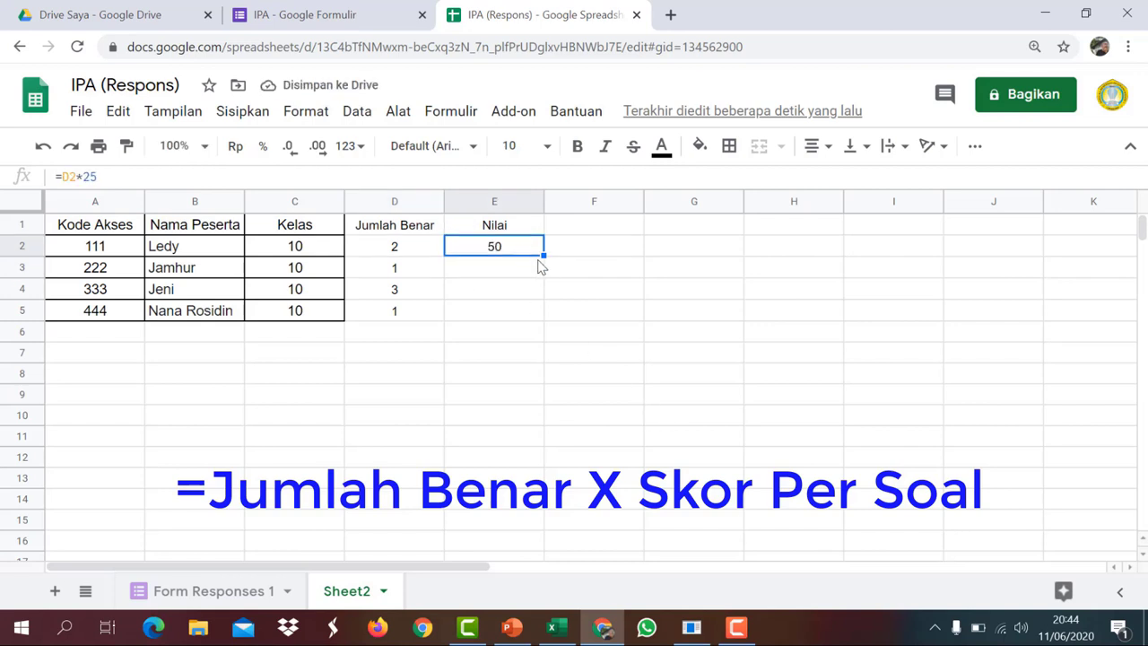
{"action": "left_click_drag", "start_coordinate": [543, 255], "coordinate": [547, 315]}
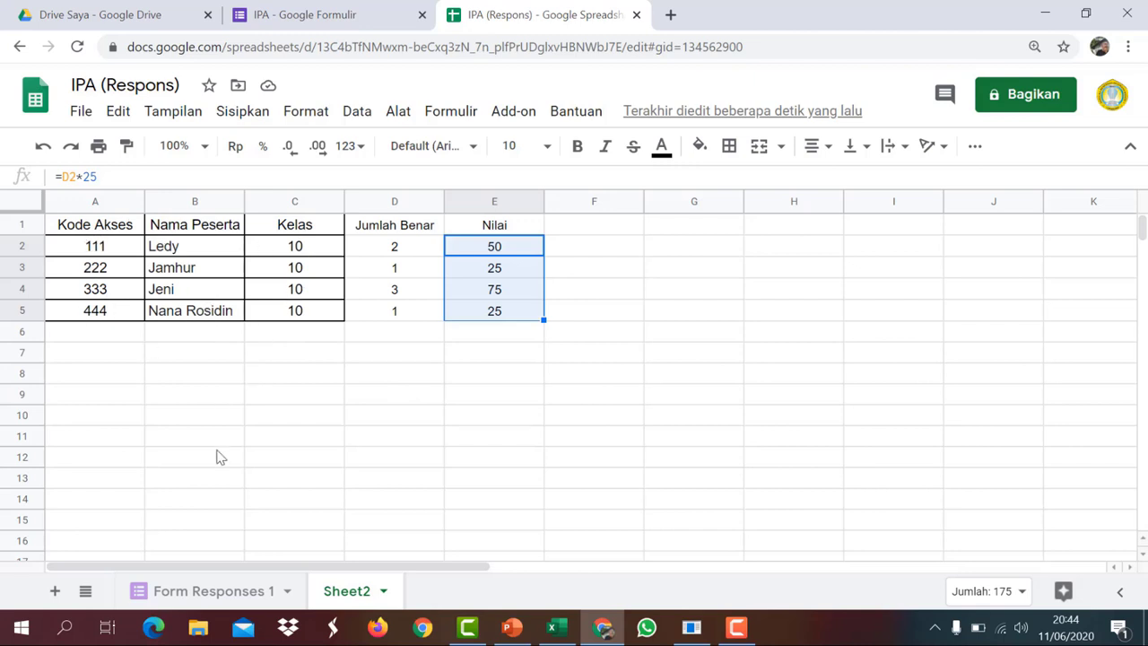
Enter access codes for two additional participants in A6 and A7 of Sheet2 and centre-align both cells
{"action": "left_click", "coordinate": [235, 596]}
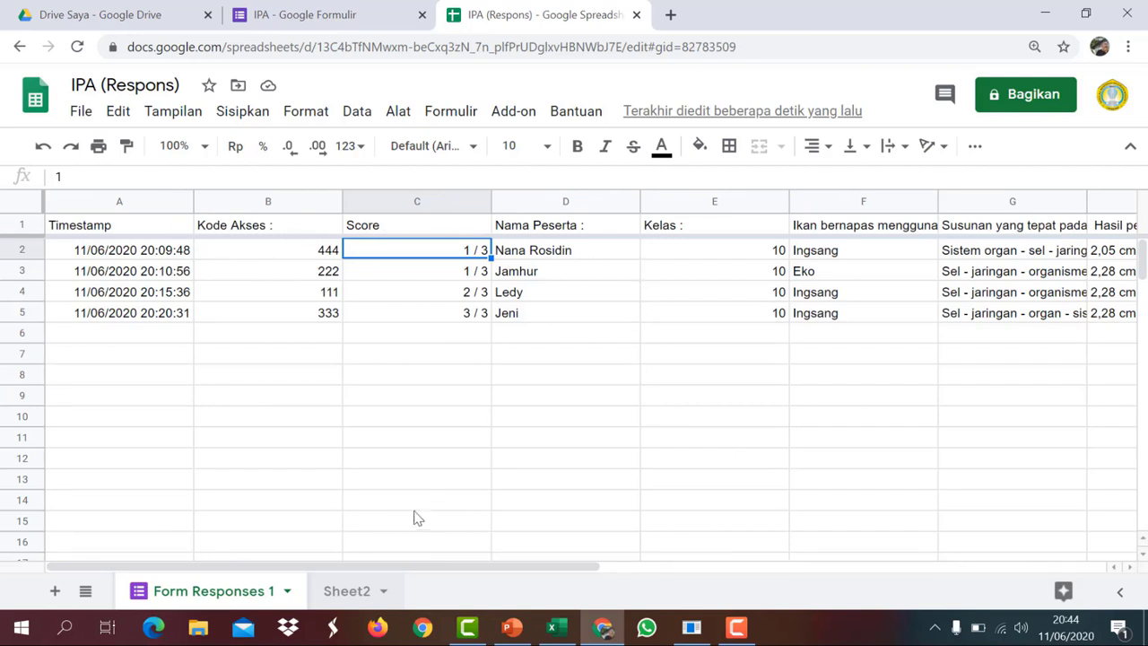
{"action": "left_click", "coordinate": [347, 592]}
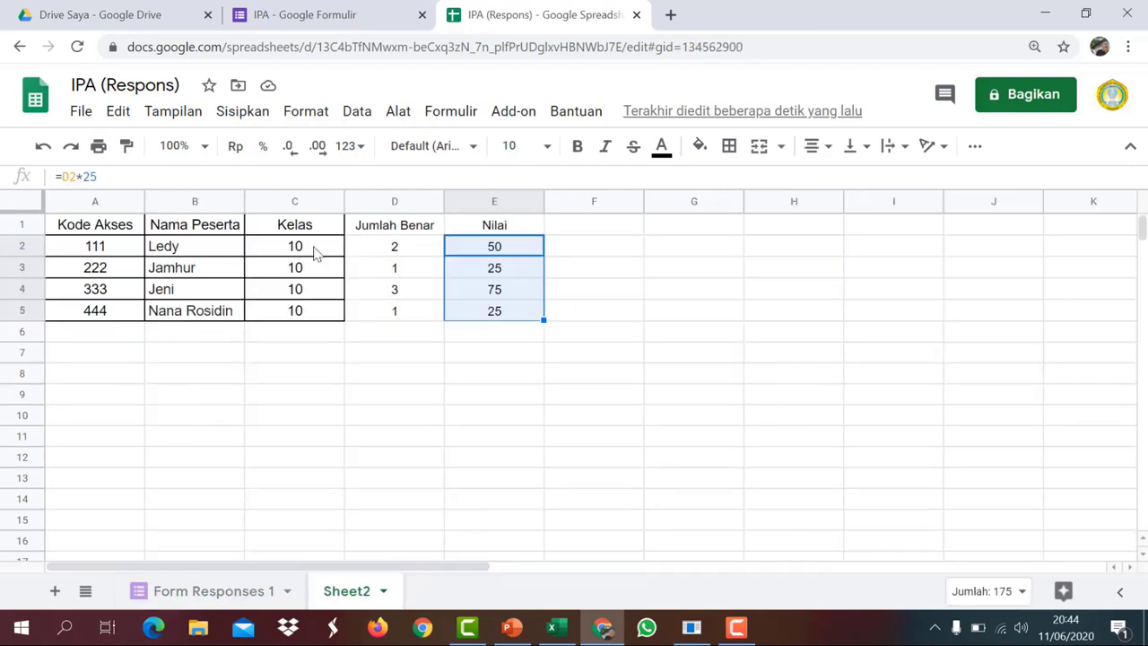
{"action": "left_click", "coordinate": [102, 332]}
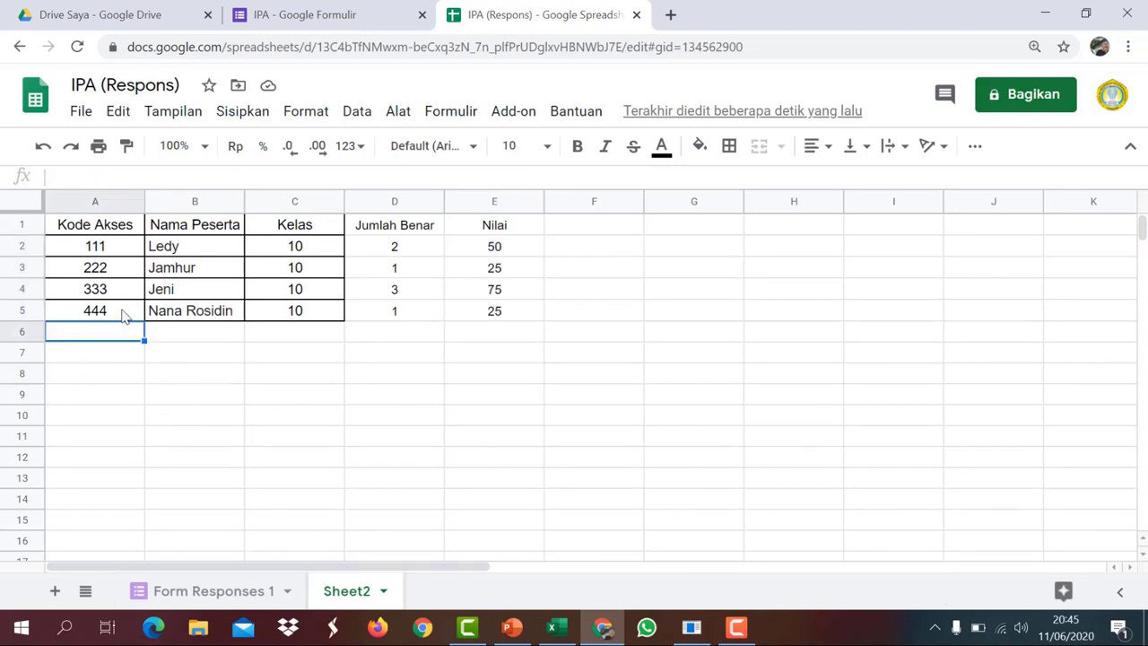
{"action": "left_click_drag", "start_coordinate": [119, 248], "coordinate": [116, 269]}
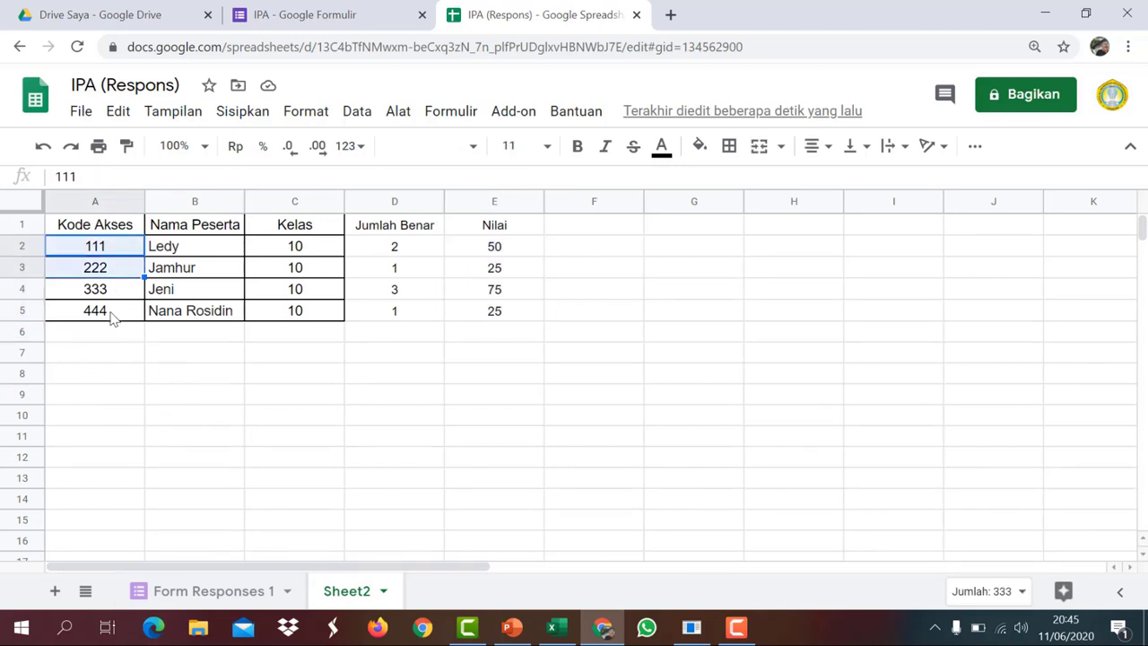
{"action": "left_click", "coordinate": [113, 339]}
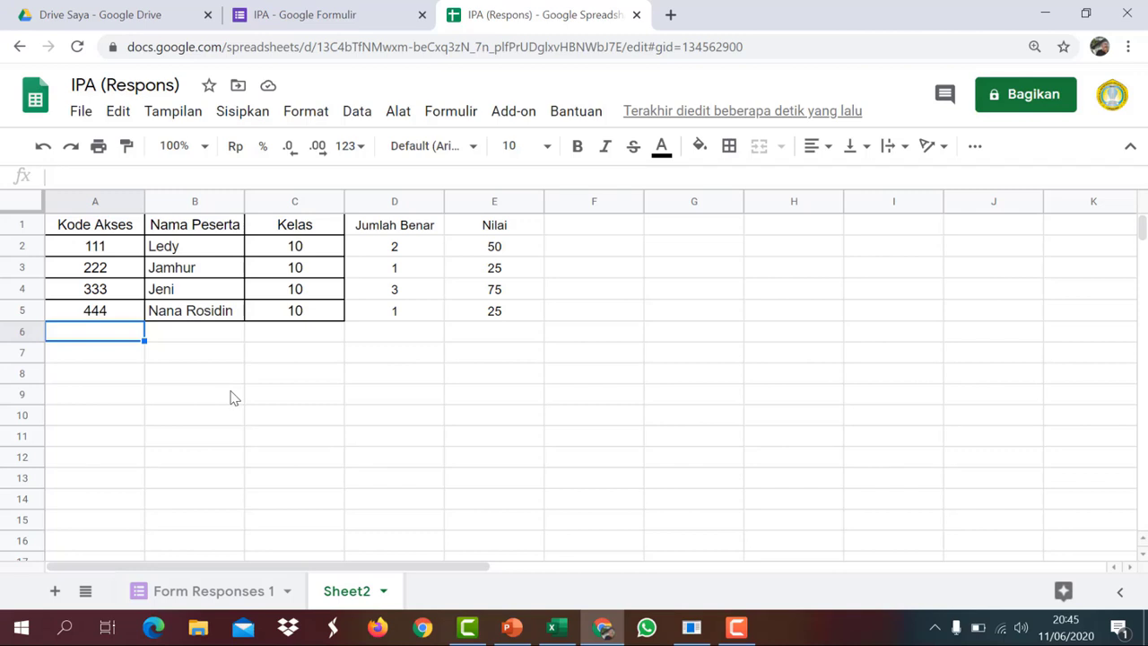
{"action": "type", "text": "555"}
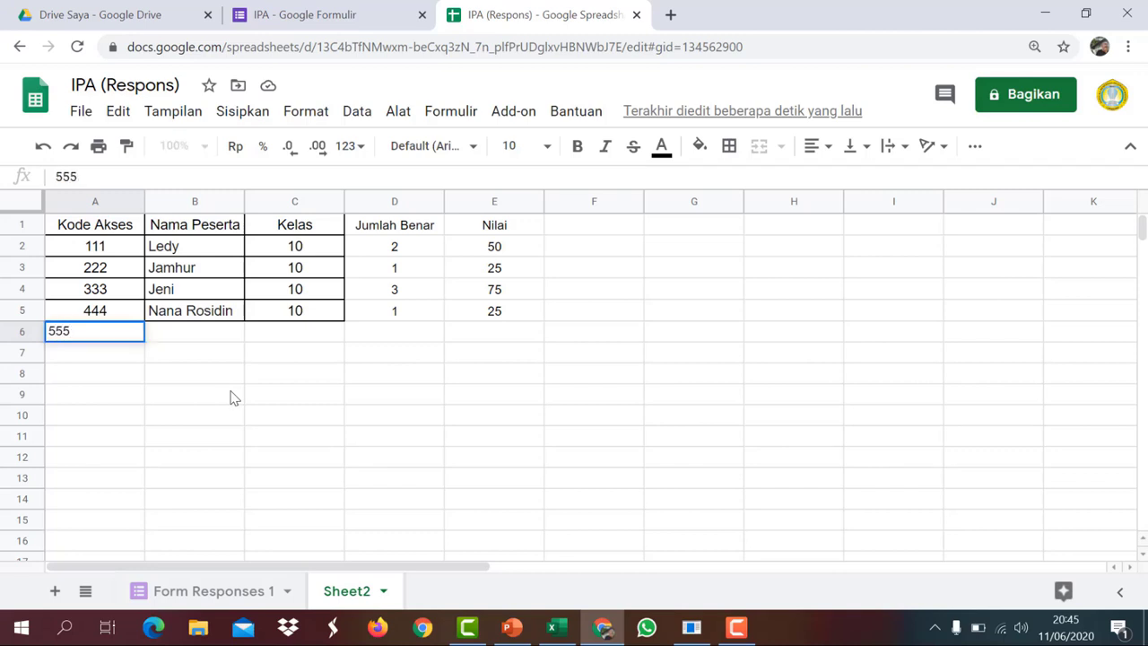
{"action": "key", "text": "Return"}
{"action": "type", "text": "666"}
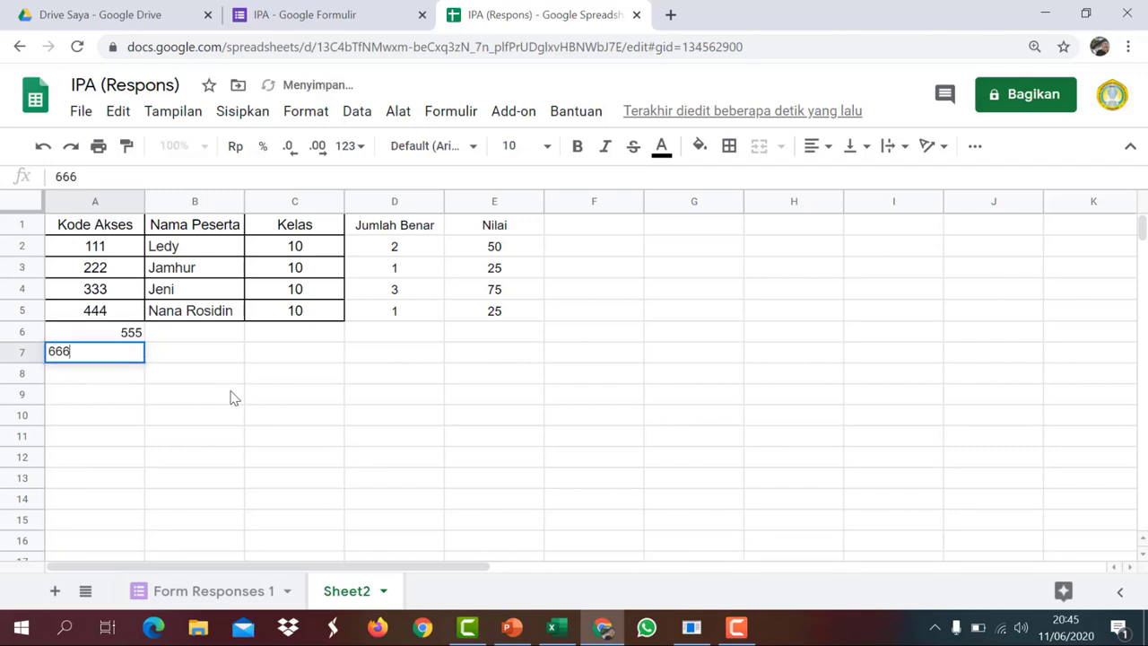
{"action": "key", "text": "Return"}
{"action": "left_click_drag", "start_coordinate": [120, 333], "coordinate": [143, 357]}
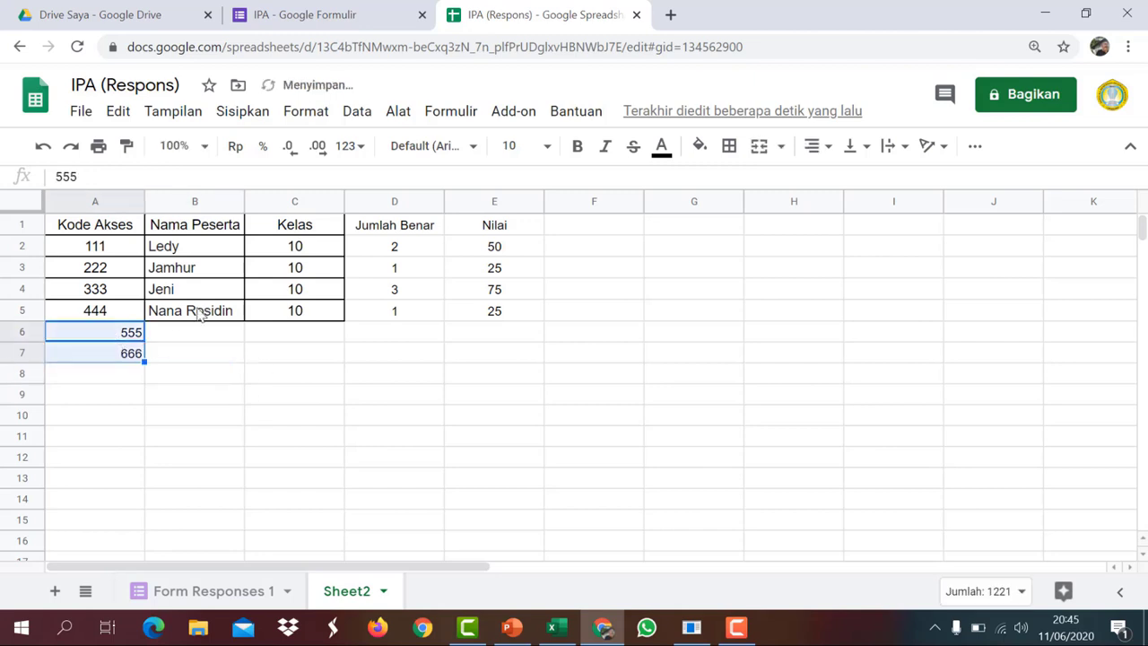
{"action": "left_click", "coordinate": [814, 146]}
{"action": "left_click", "coordinate": [839, 180]}
Enter the two additional participants' names in B6 and B7 and set Kelas to 10 in C6 and C7
{"action": "left_click", "coordinate": [212, 337]}
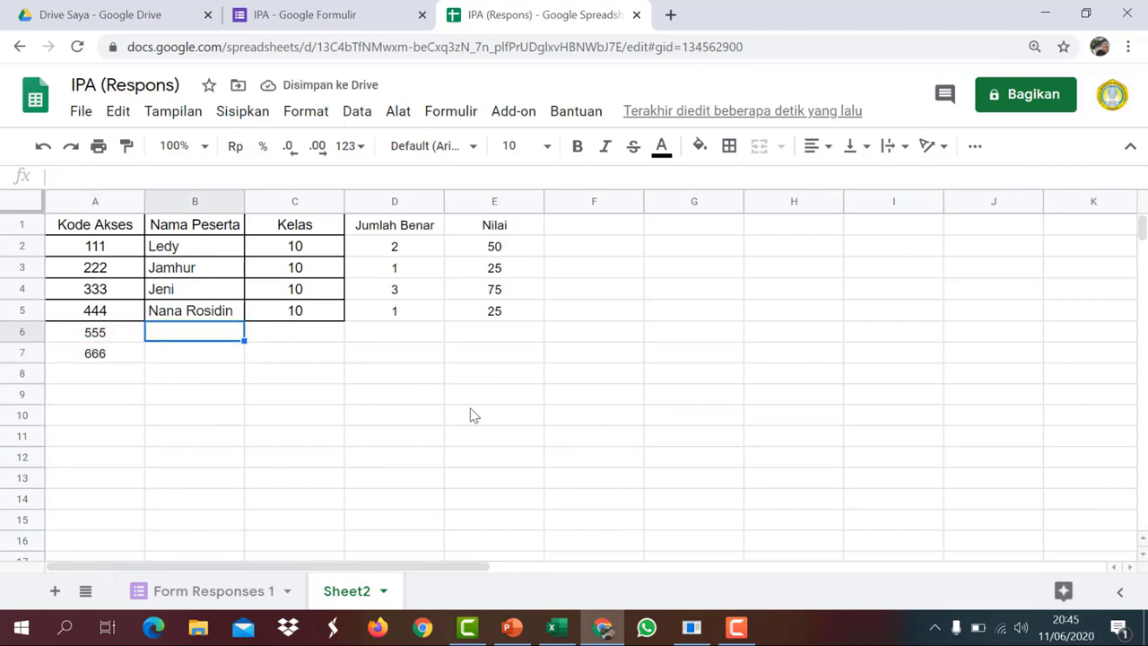
{"action": "type", "text": "Tatang"}
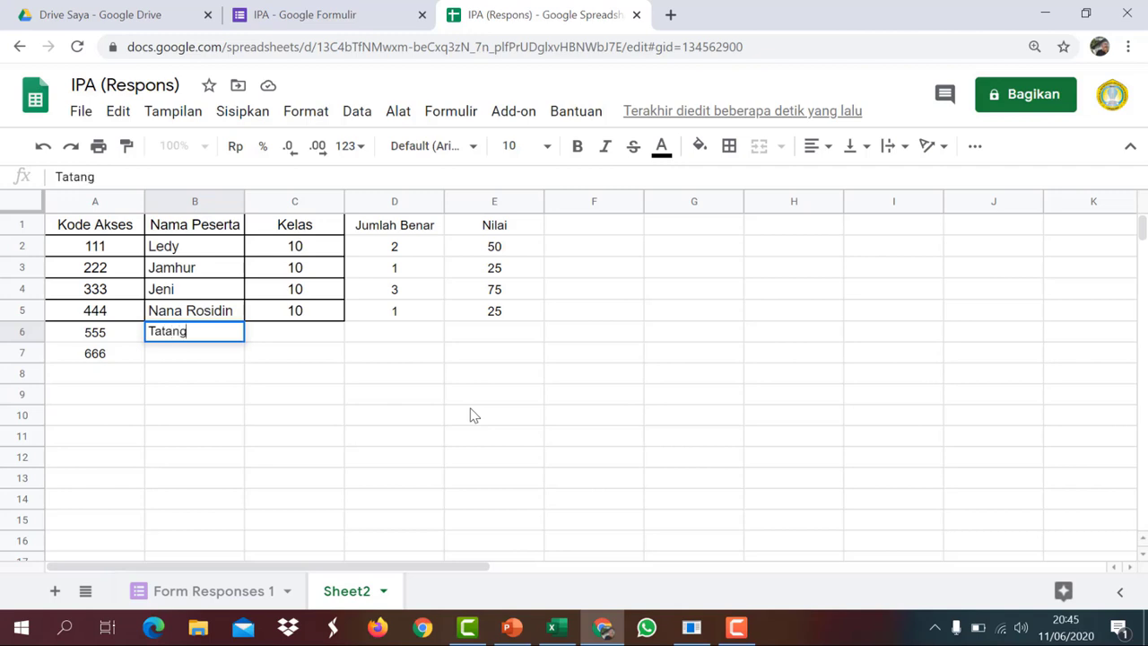
{"action": "key", "text": "Return"}
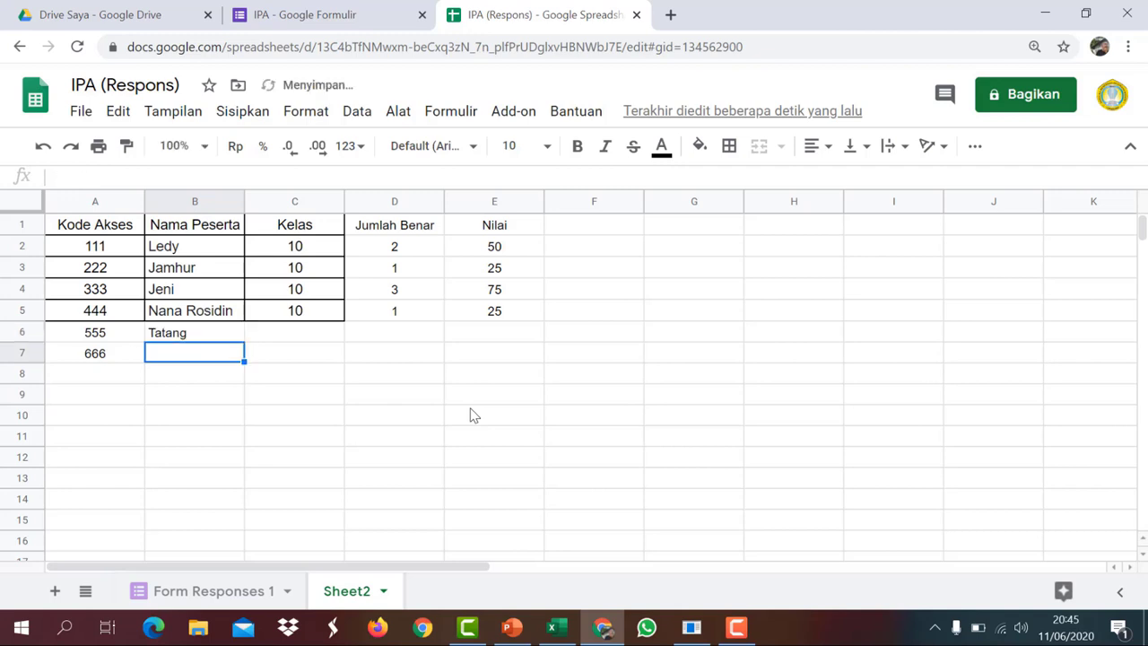
{"action": "type", "text": "Agus"}
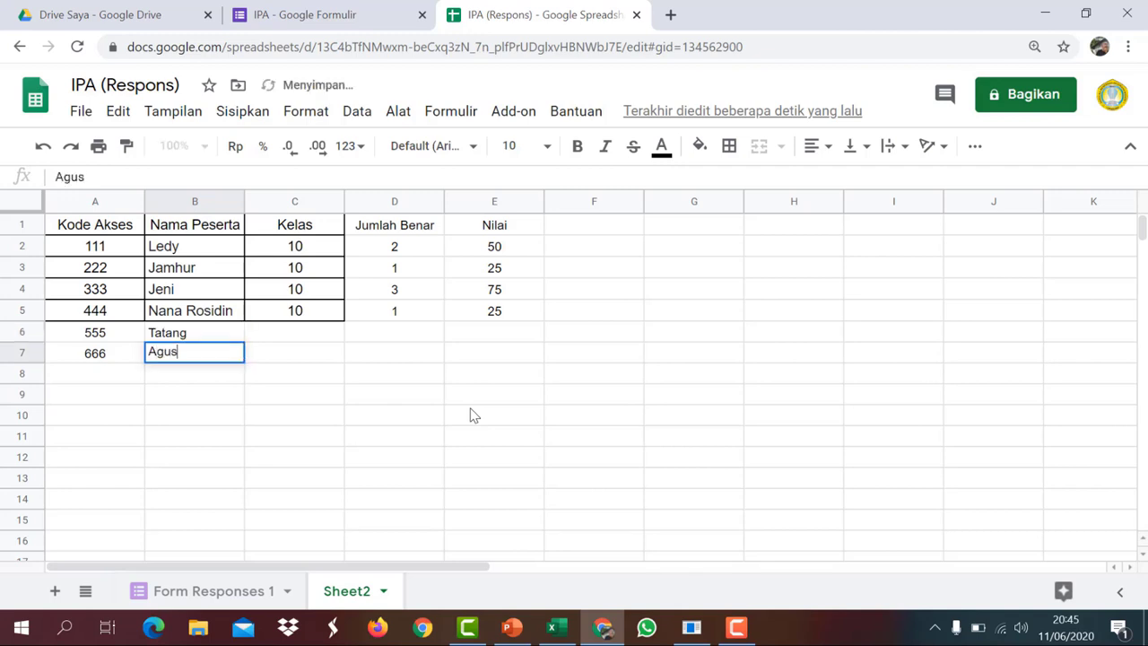
{"action": "key", "text": "Tab"}
{"action": "type", "text": "10"}
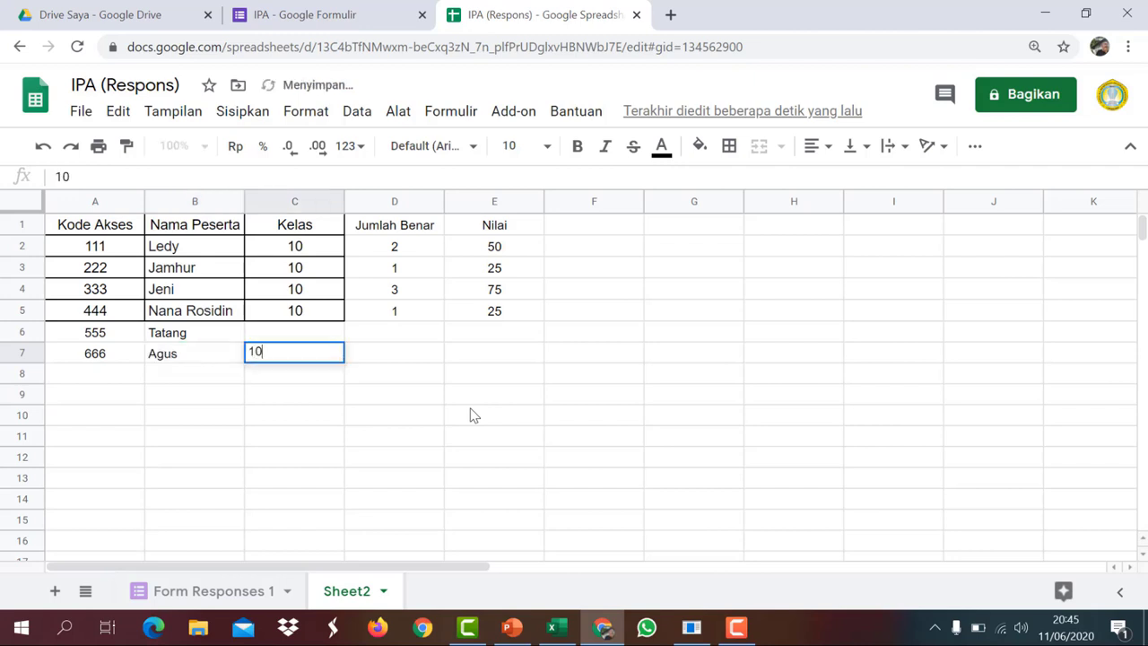
{"action": "key", "text": "Up"}
{"action": "type", "text": "10"}
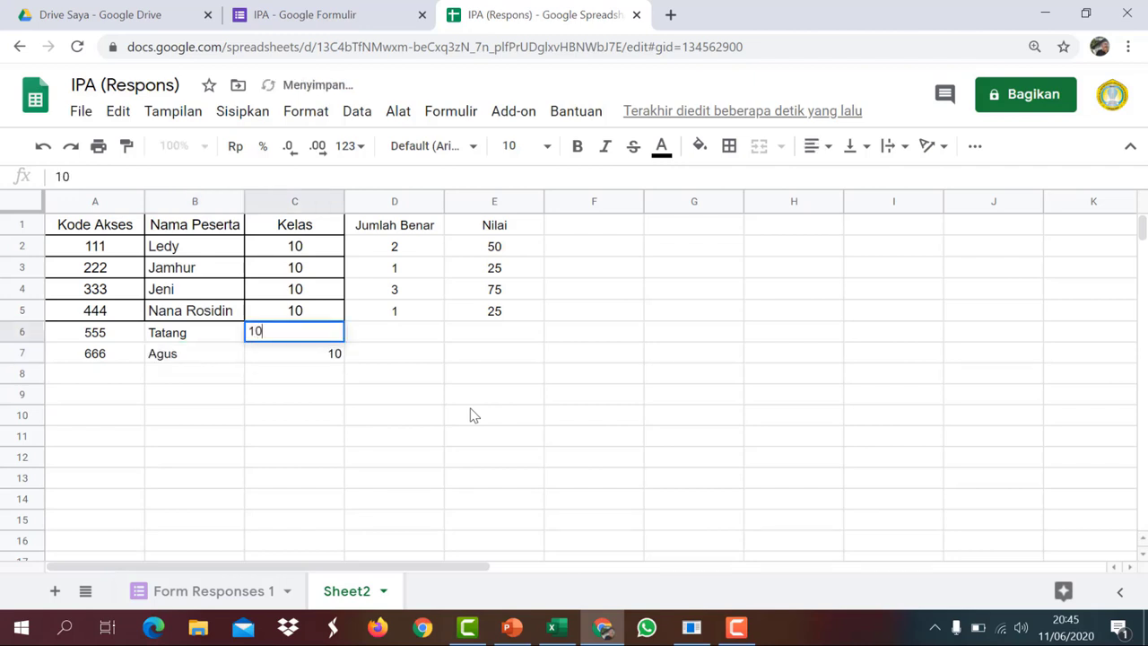
{"action": "left_click", "coordinate": [476, 419]}
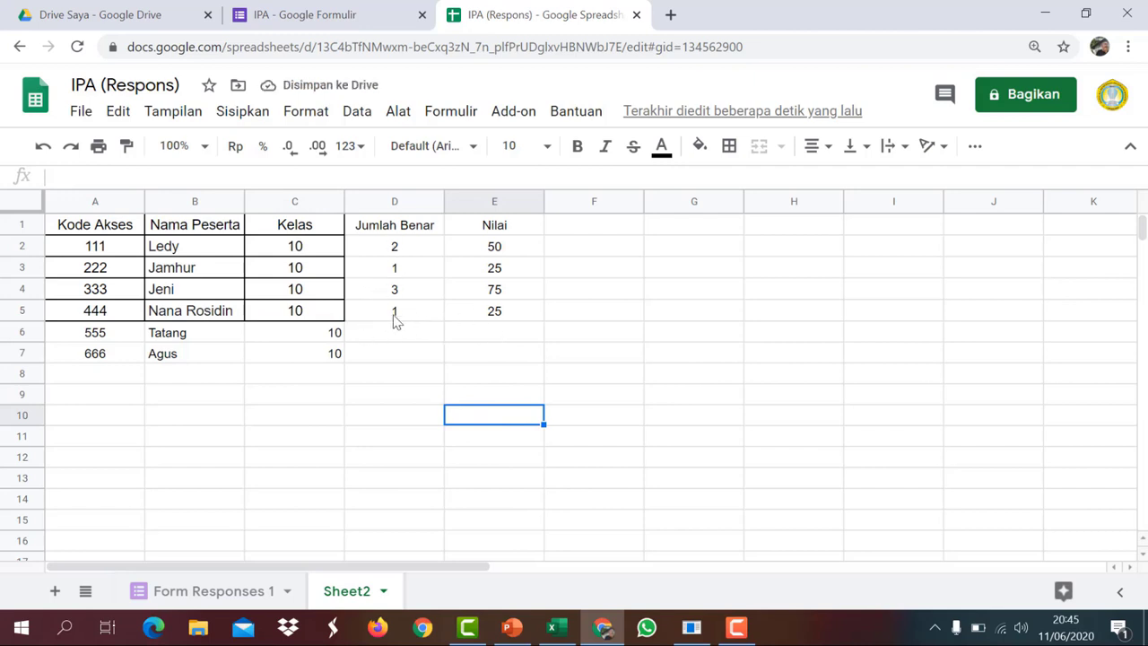
Fill the Jumlah Benar formula from D5 and the Nilai formula from E5 down to row 7
{"action": "left_click", "coordinate": [404, 313]}
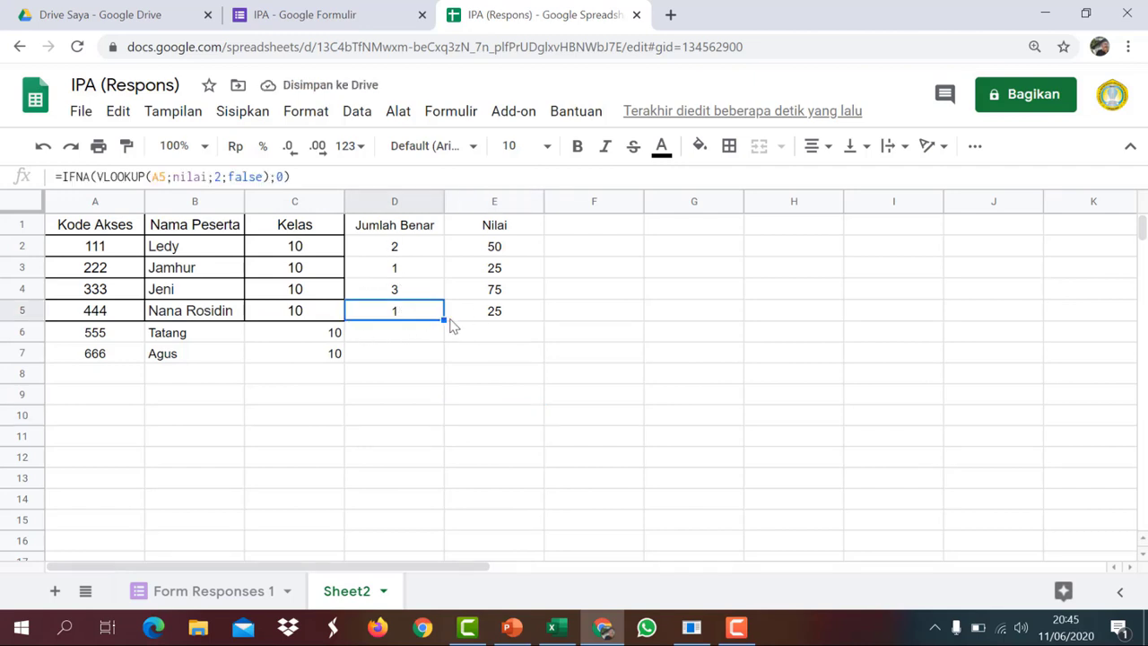
{"action": "left_click_drag", "start_coordinate": [446, 320], "coordinate": [448, 365]}
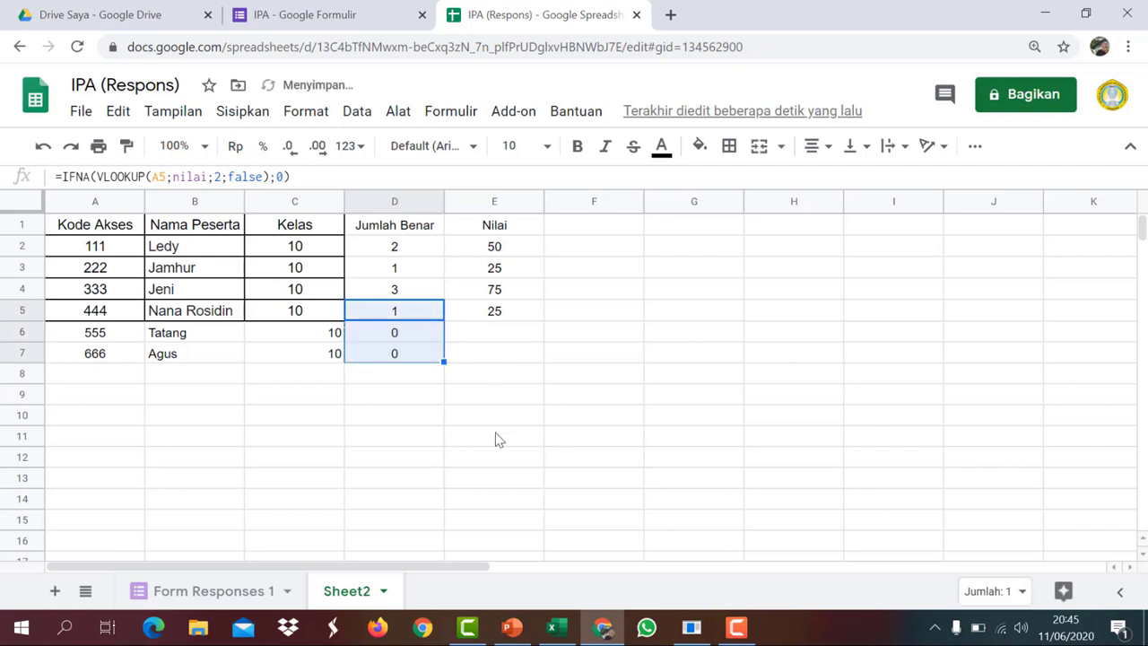
{"action": "left_click", "coordinate": [480, 316]}
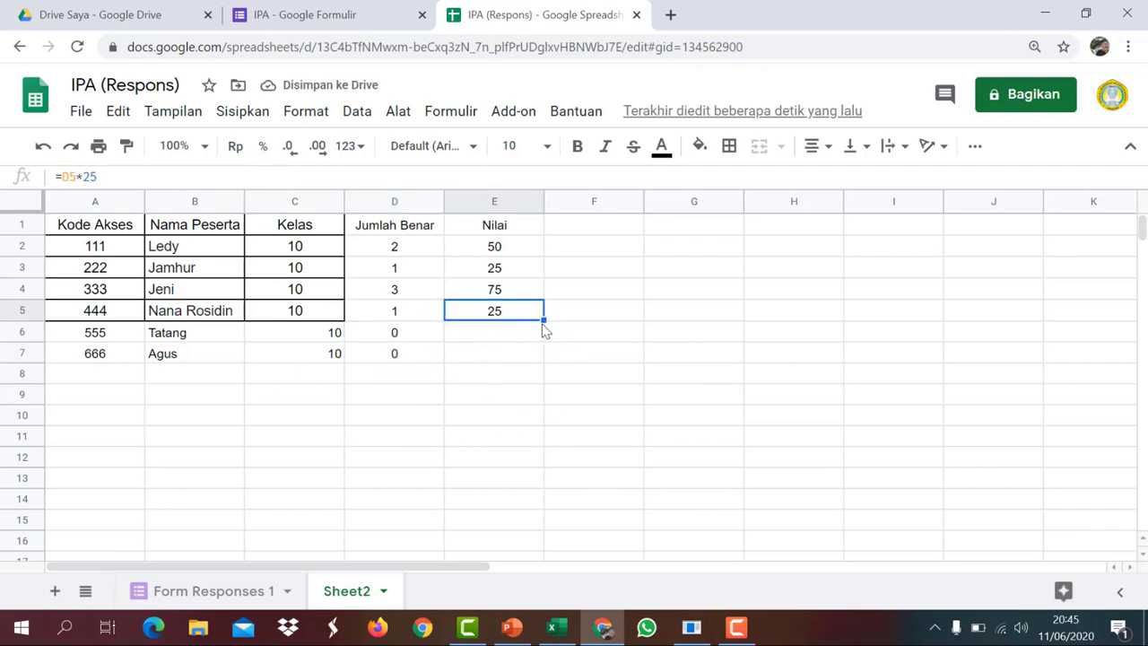
{"action": "left_click_drag", "start_coordinate": [543, 319], "coordinate": [548, 358]}
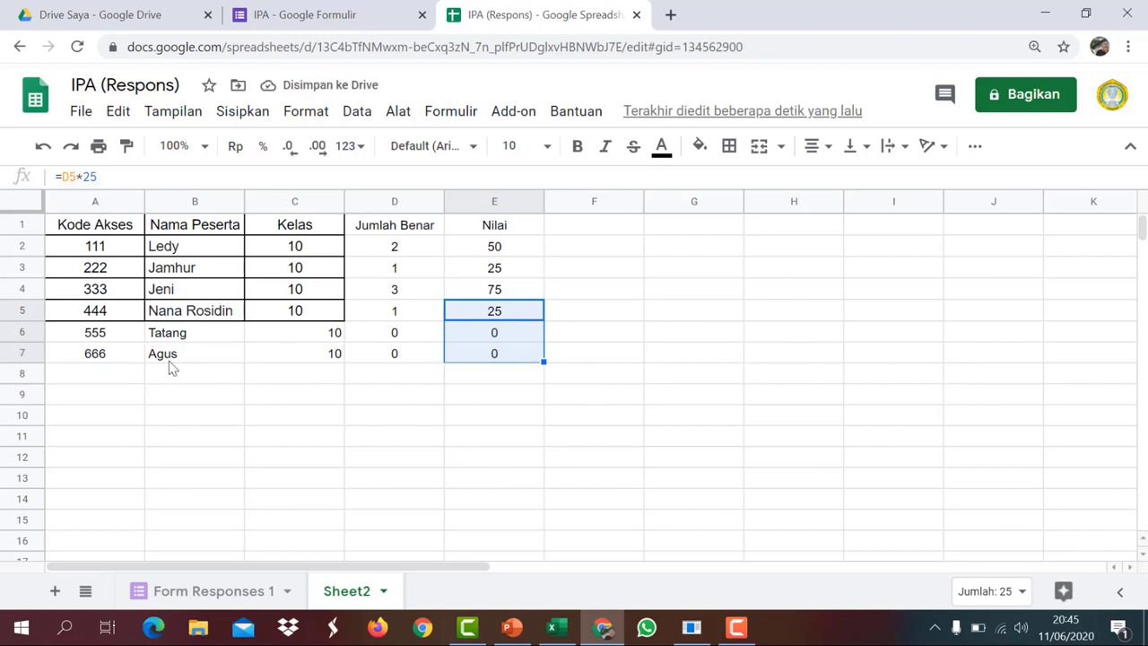
Check Form Responses 1 for entries by the two additional participants, and select their rows A6:E7 on Sheet2
{"action": "left_click", "coordinate": [224, 592]}
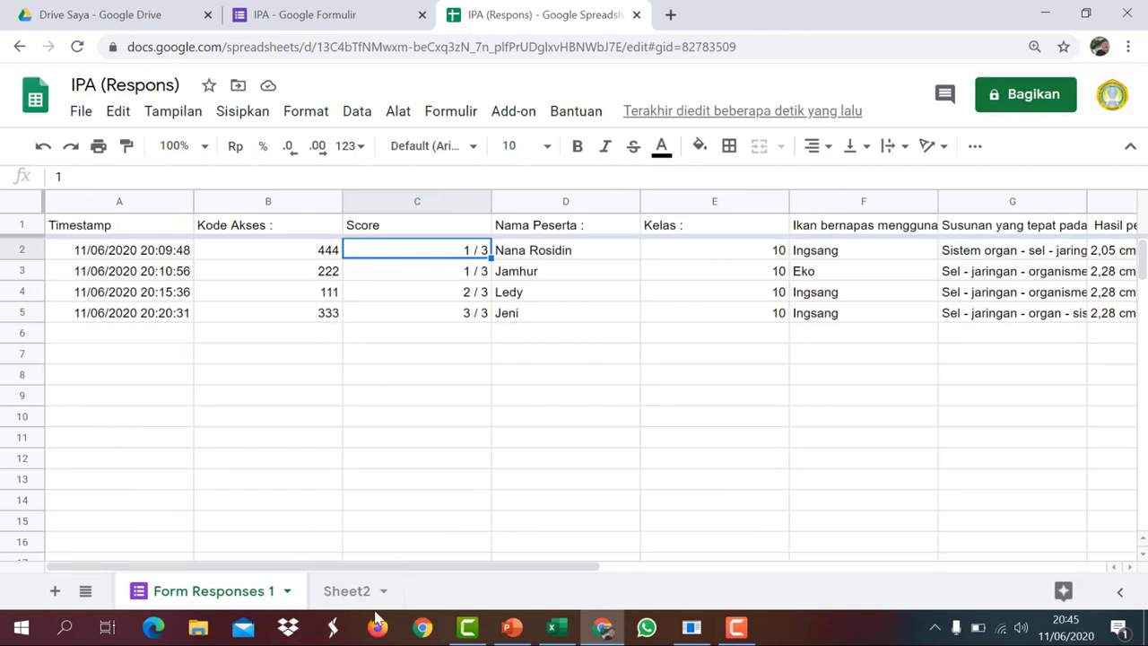
{"action": "left_click", "coordinate": [339, 594]}
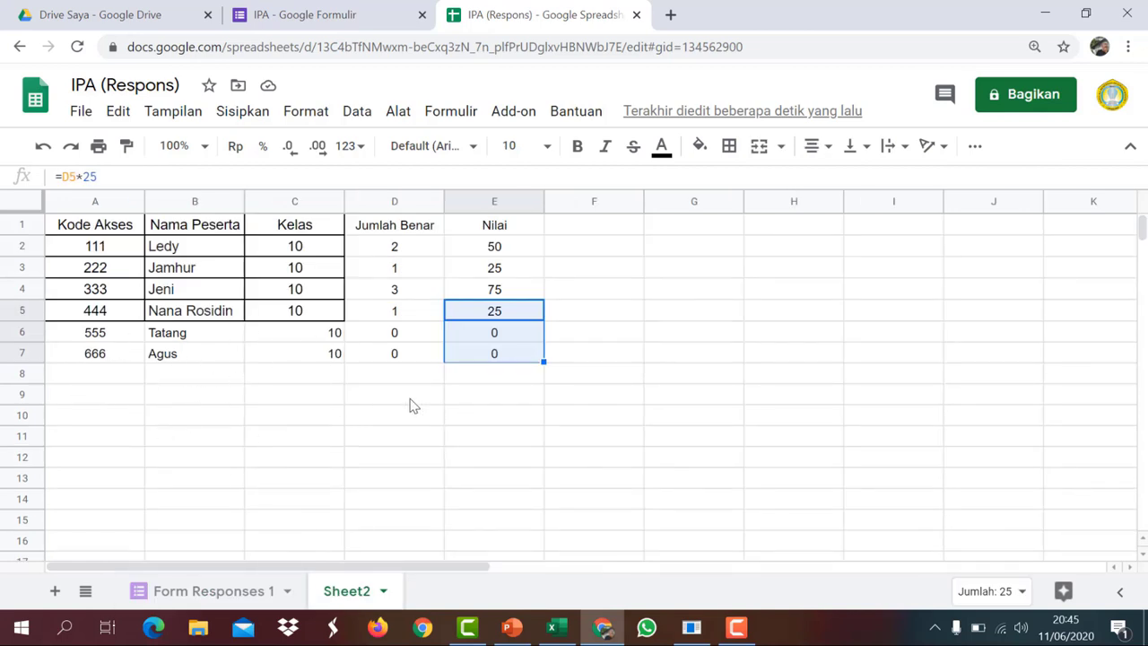
{"action": "left_click_drag", "start_coordinate": [72, 331], "coordinate": [505, 363]}
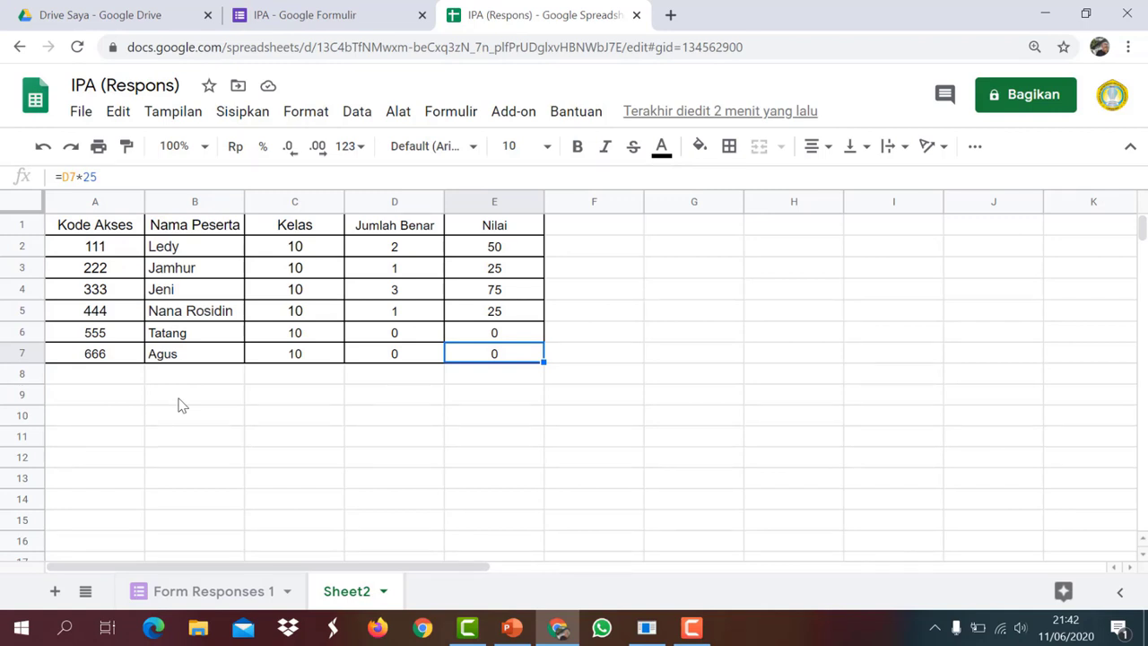
Download the IPA (Respons) spreadsheet as a Microsoft Excel (.xlsx) file
{"action": "left_click", "coordinate": [80, 114]}
{"action": "mouse_move", "coordinate": [133, 341]}
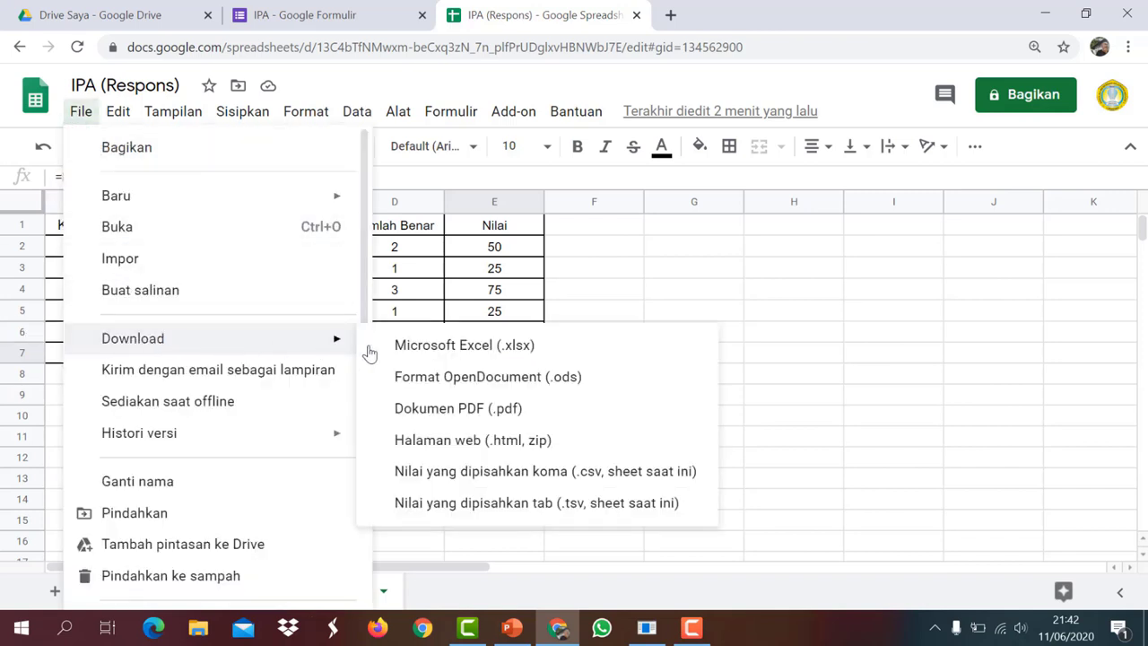
{"action": "left_click", "coordinate": [452, 357]}
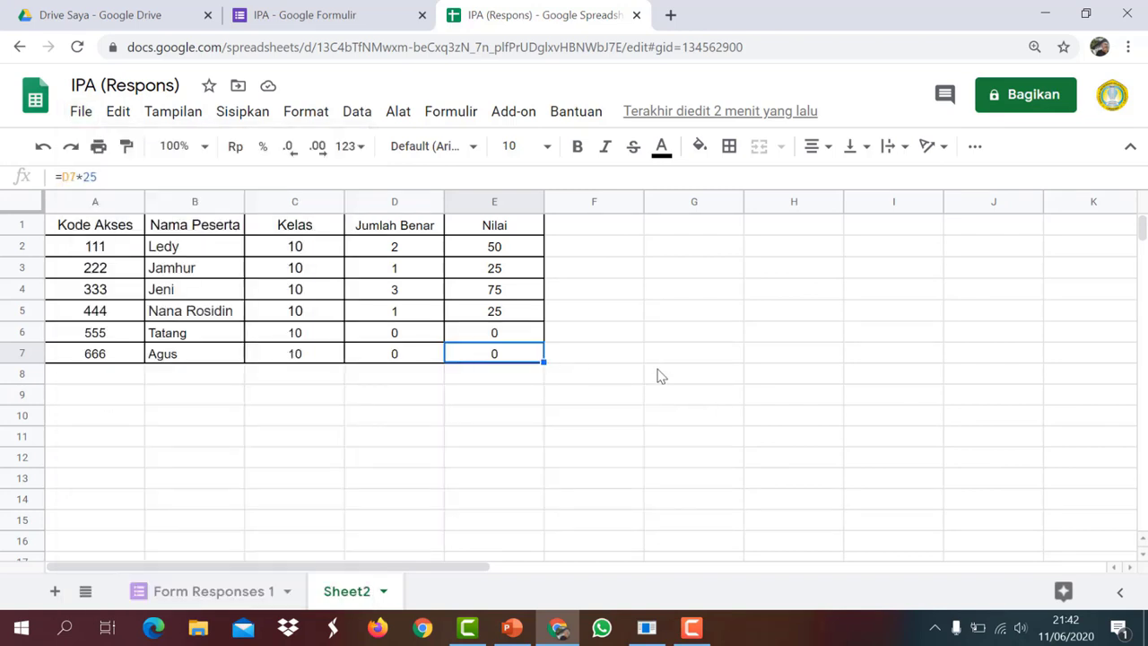